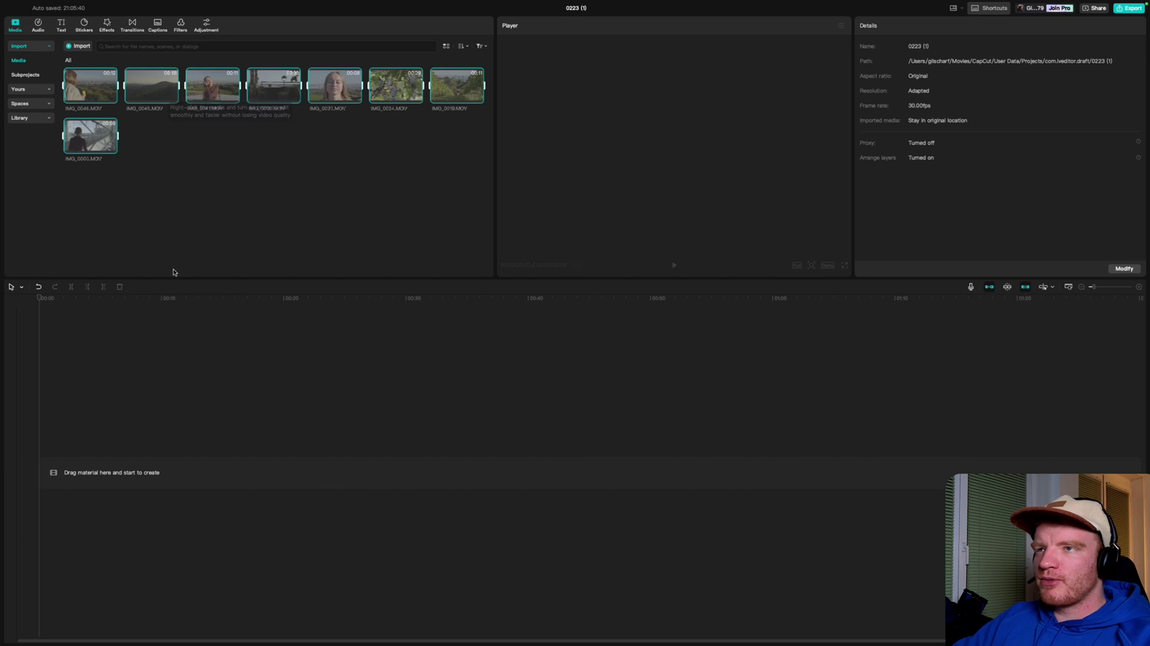
Deselect all eight imported .MOV clip thumbnails in the media bin.
click(159, 173)
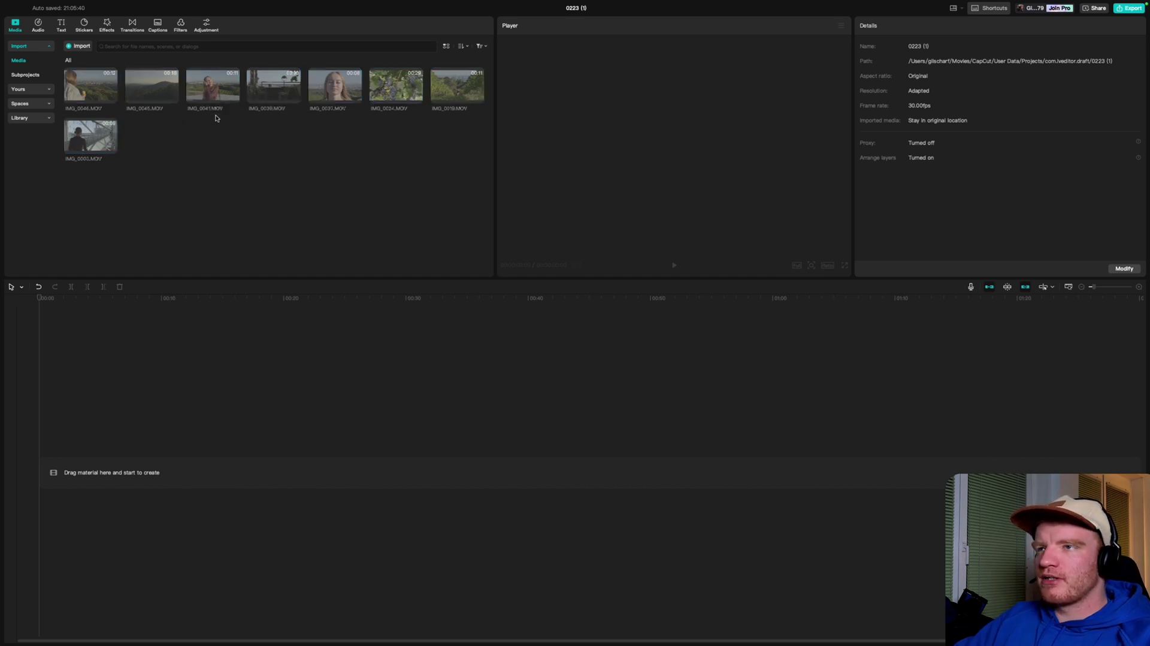
Place IMG_0041, IMG_0039 and IMG_0019 in sequence on the main track and enlarge the Player.
click(208, 87)
super+click(284, 93)
super+click(450, 87)
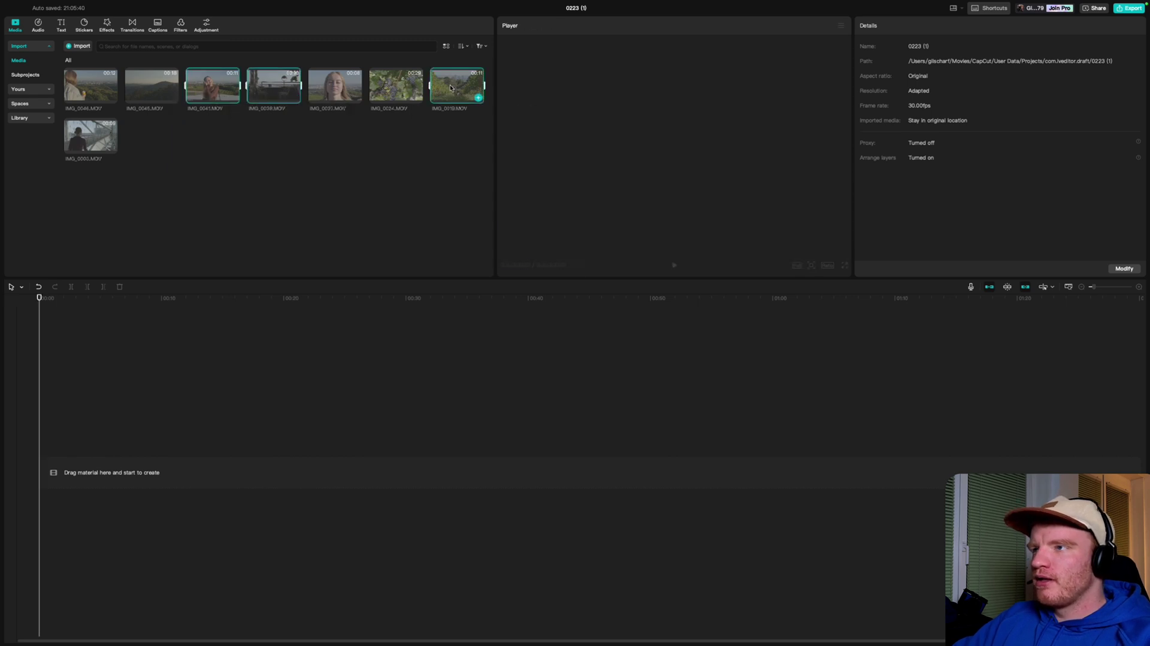
drag(451, 90, 135, 423)
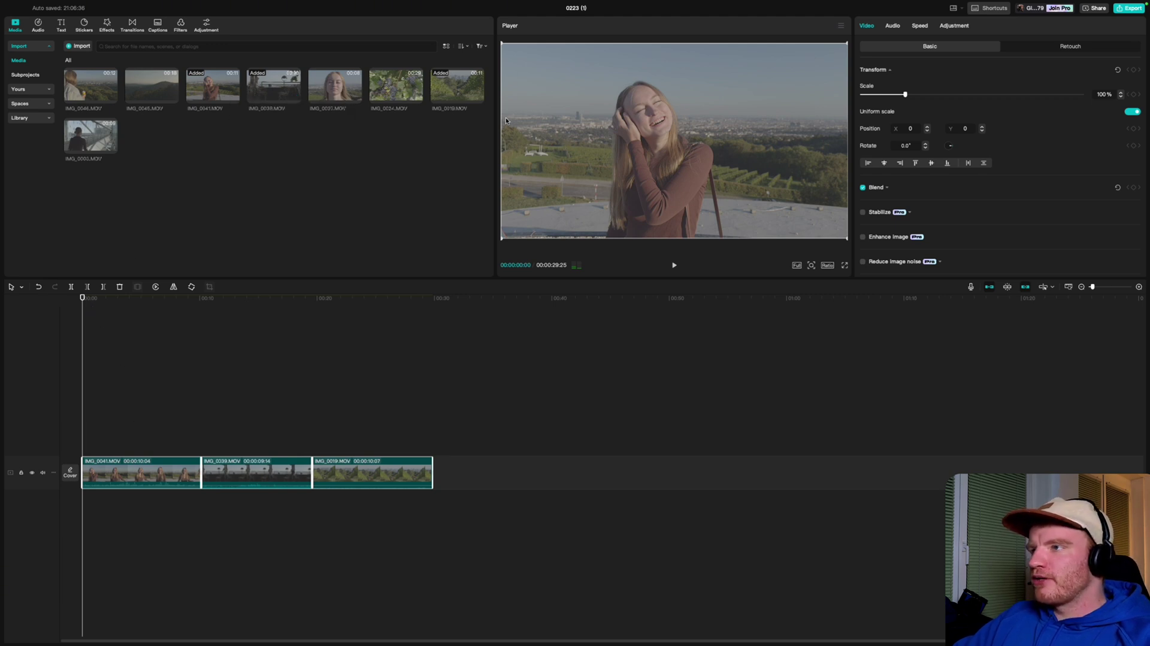
drag(494, 122, 230, 115)
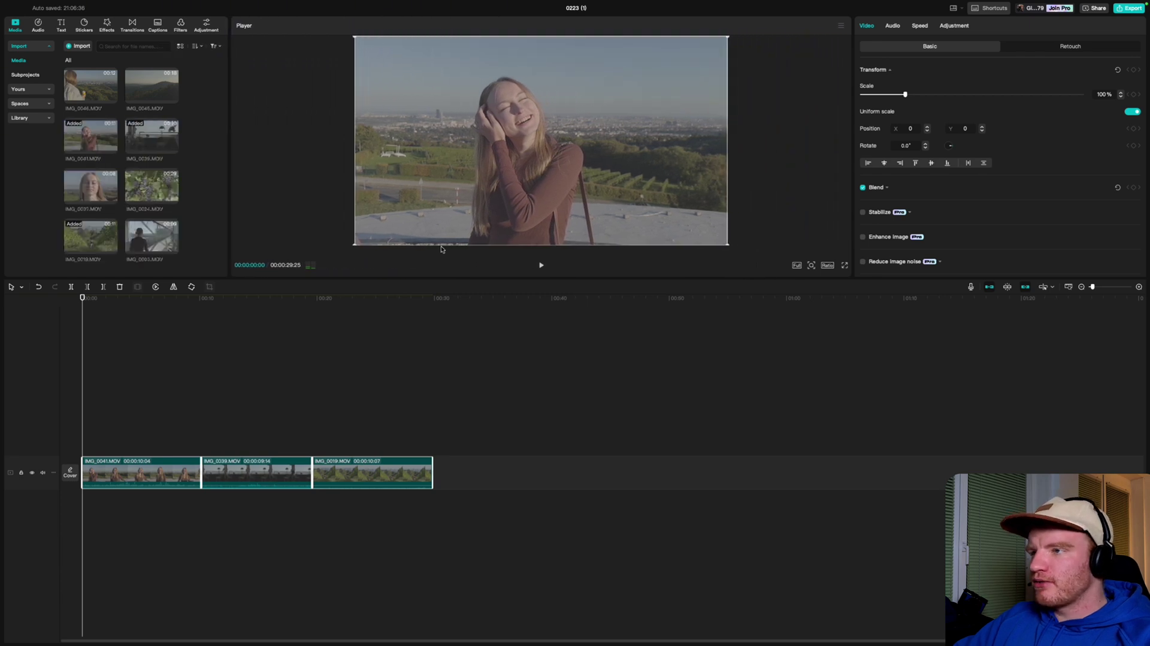
drag(432, 280, 403, 412)
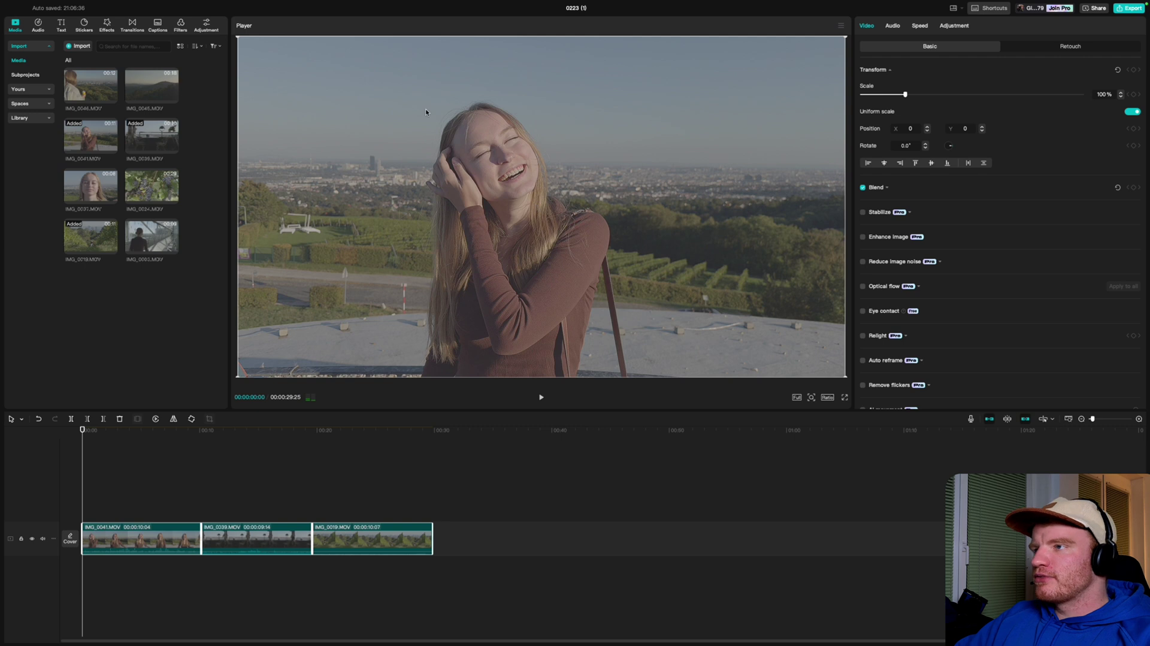
Show the colour oscilloscope under an enlarged Player and open the Adjustment library's LUT section.
click(841, 27)
mouse_move(837, 40)
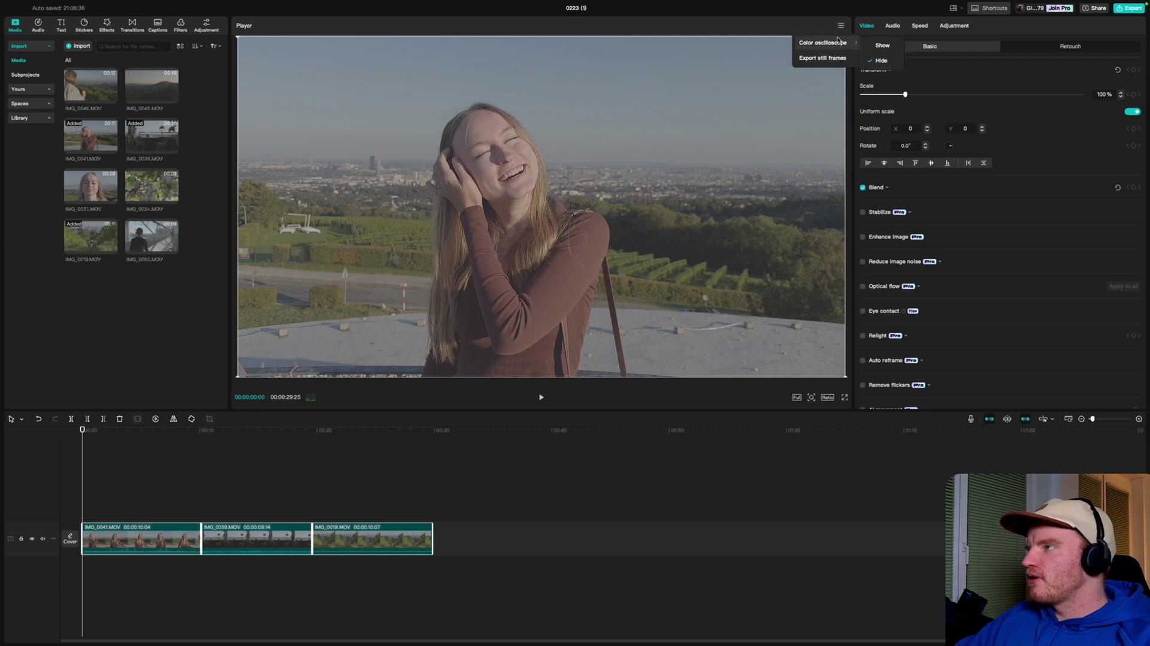
click(879, 48)
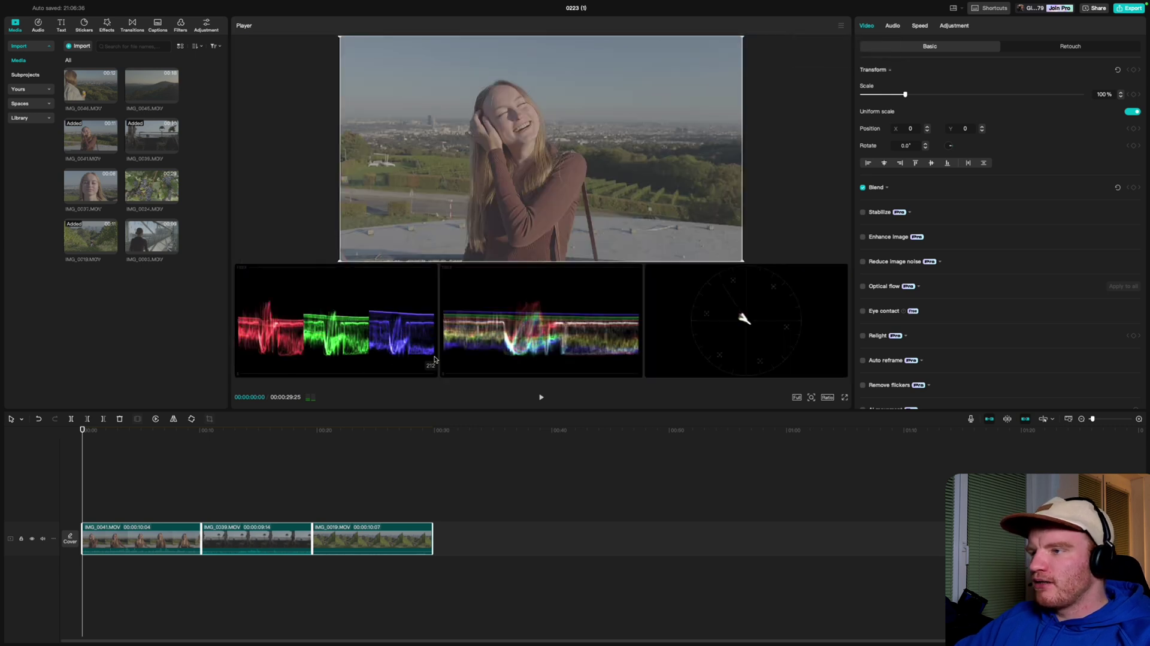
drag(441, 411, 441, 525)
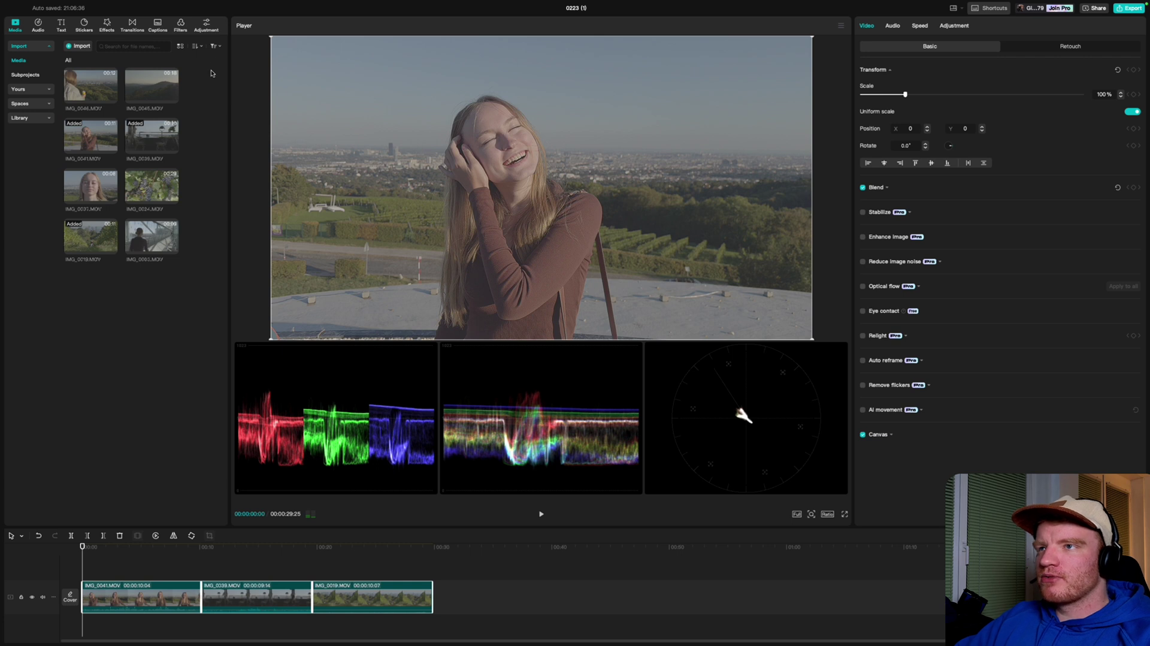
click(206, 26)
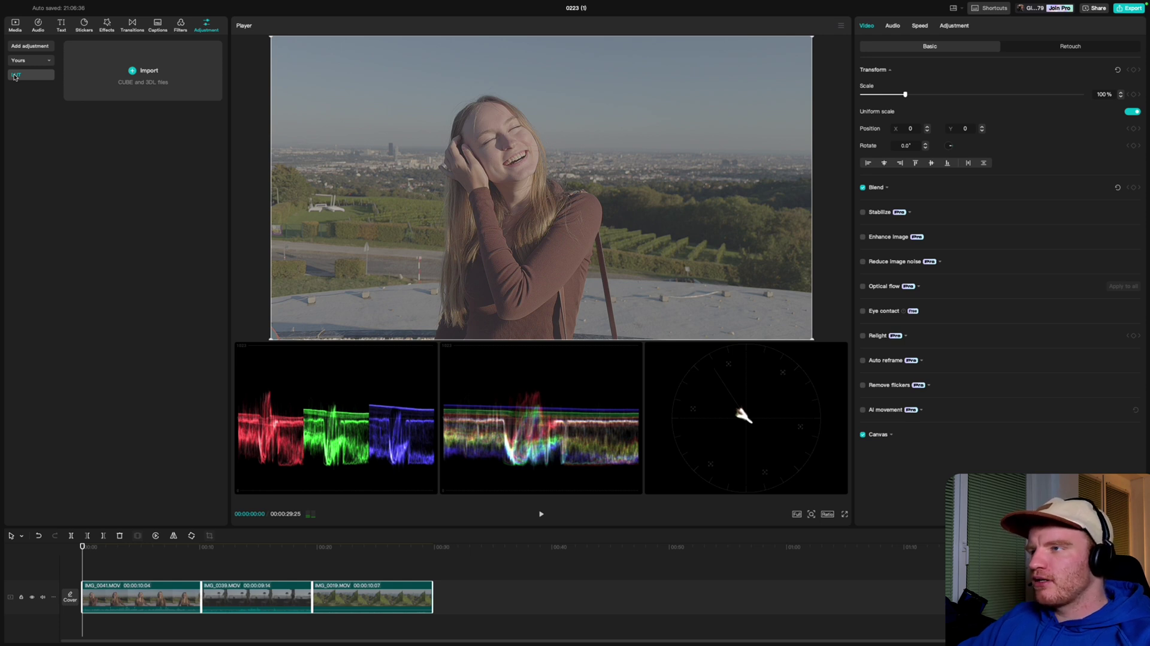
key(ctrl+Right)
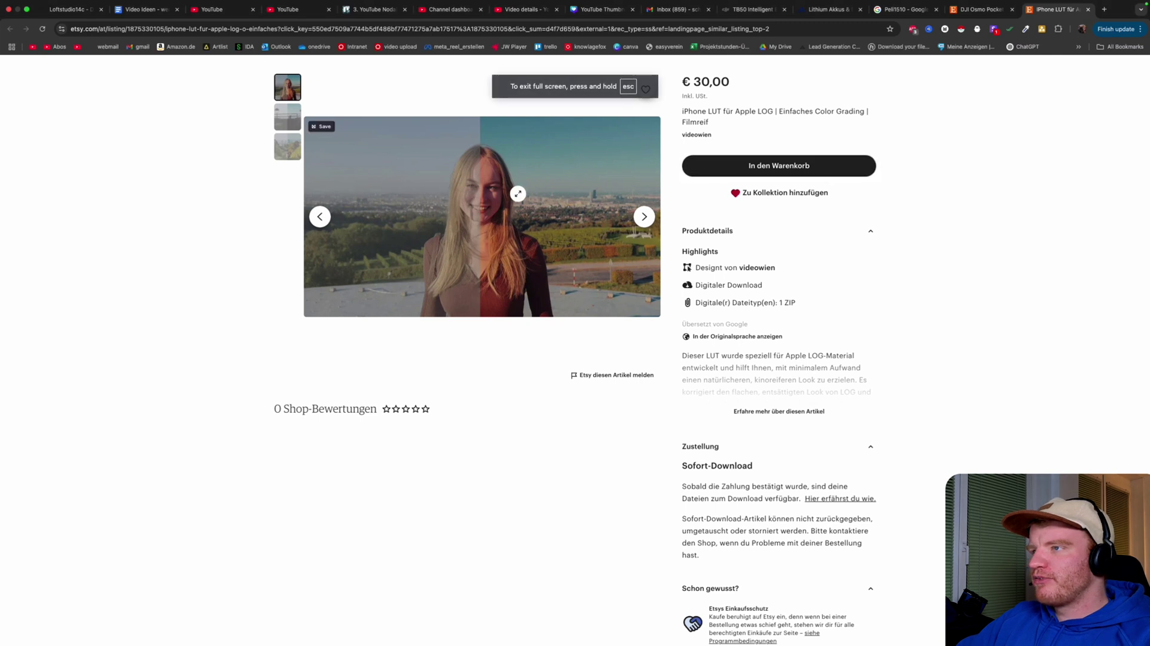
key(ctrl+Left)
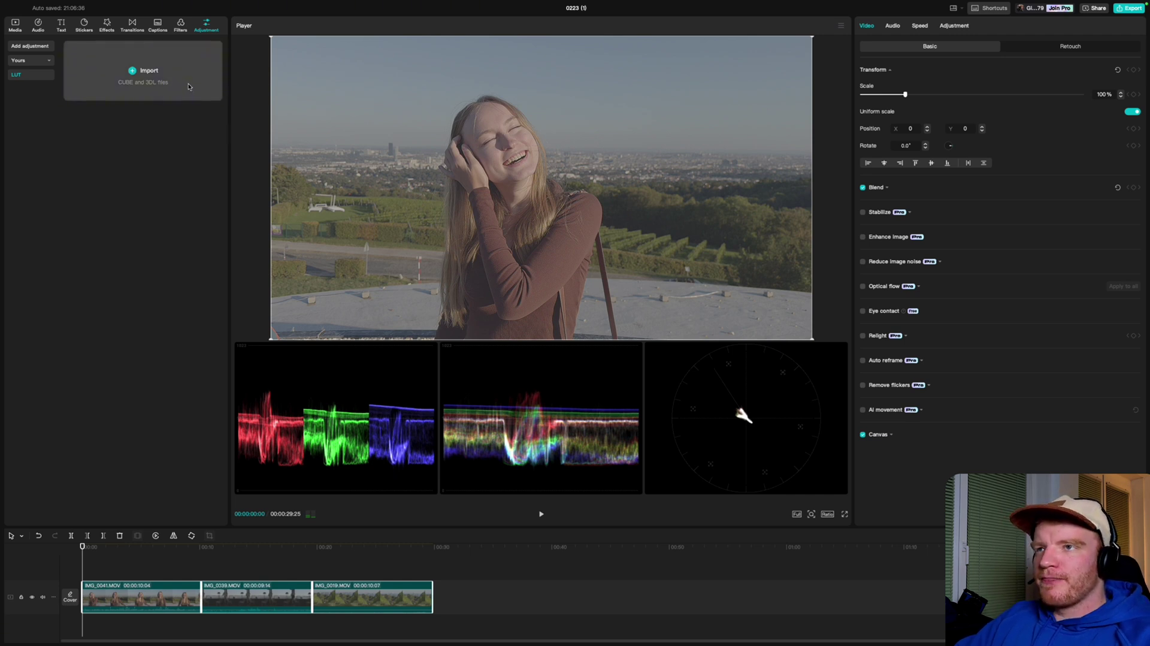
Import Apple Log To Rec709.cube and videowien_iPhone_Apple_LOG_LUT.cube into the LUT library.
click(148, 71)
drag(450, 205, 435, 169)
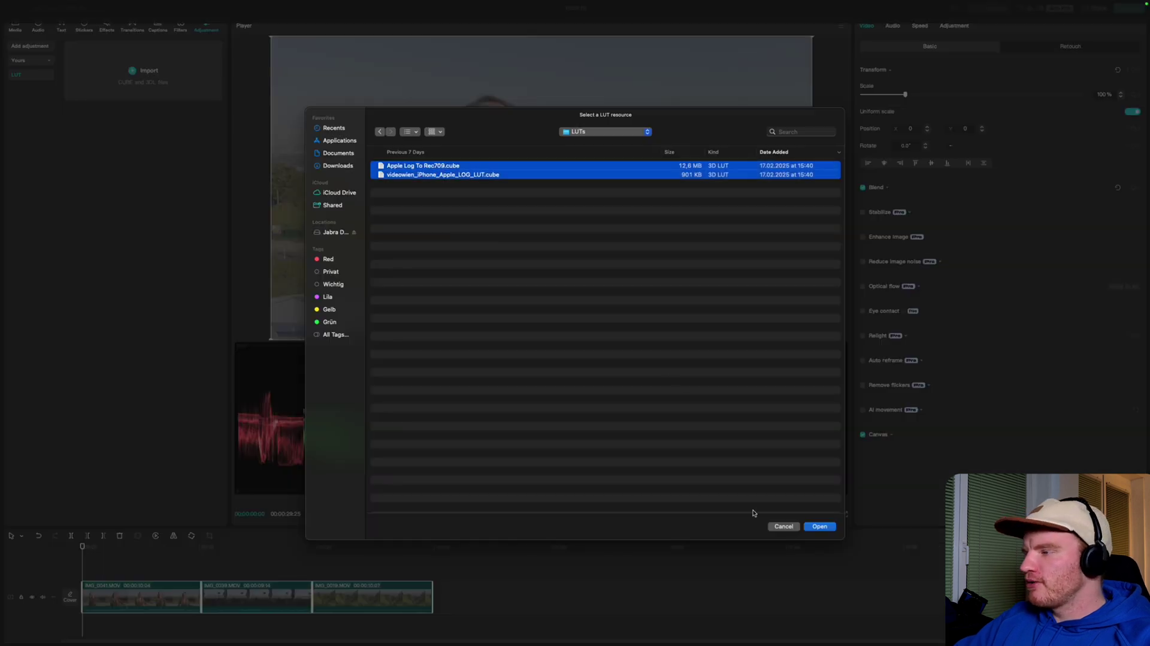
click(823, 527)
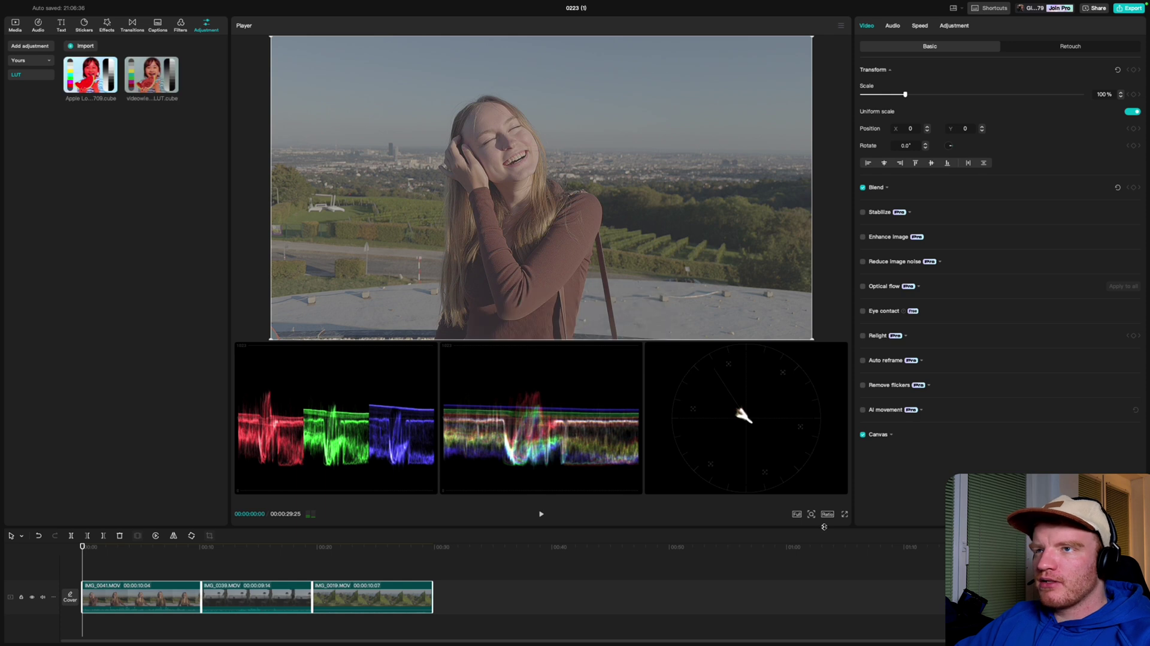
mouse_move(161, 67)
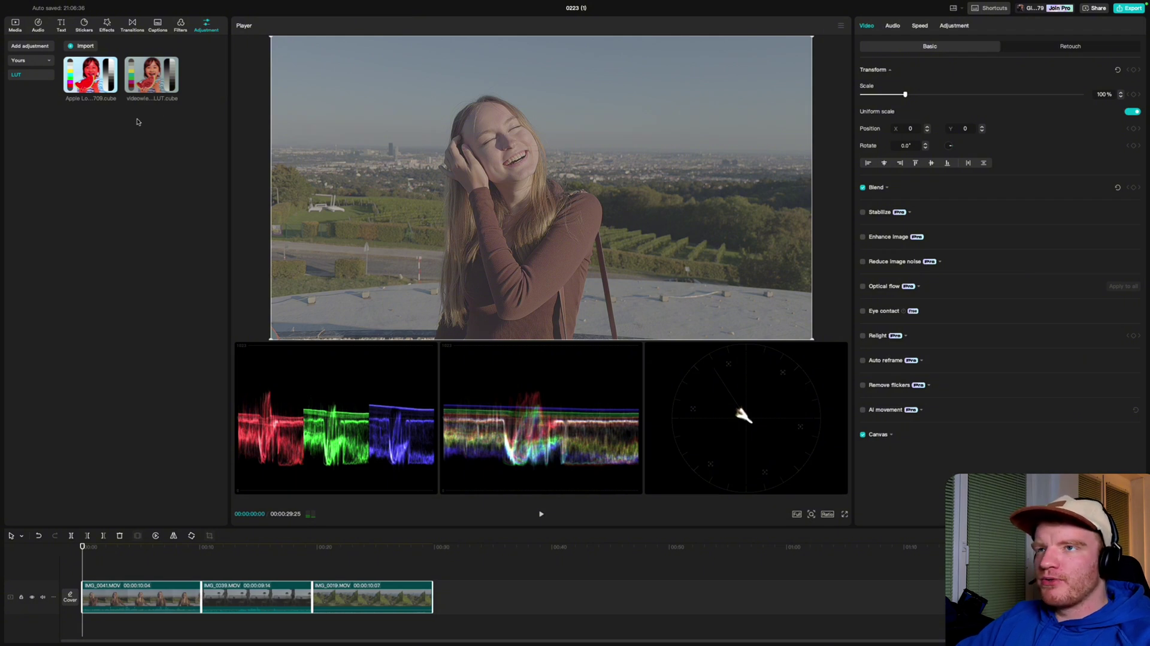
Add a custom adjustment layer and stretch it across all three clips on the timeline.
click(30, 46)
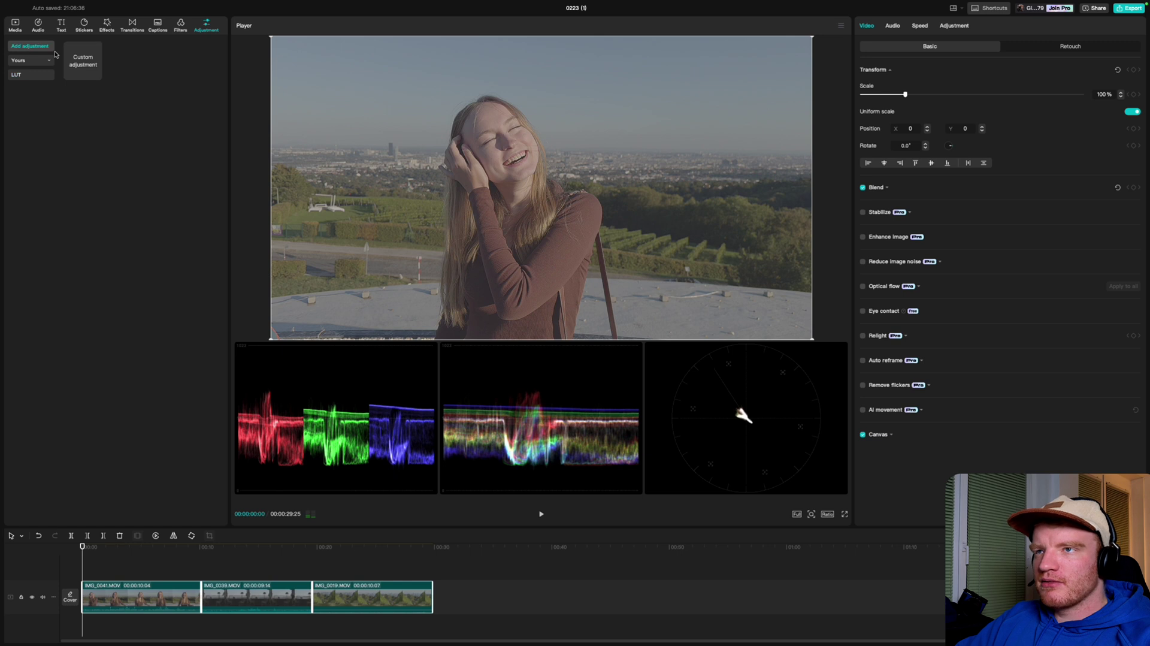
click(96, 75)
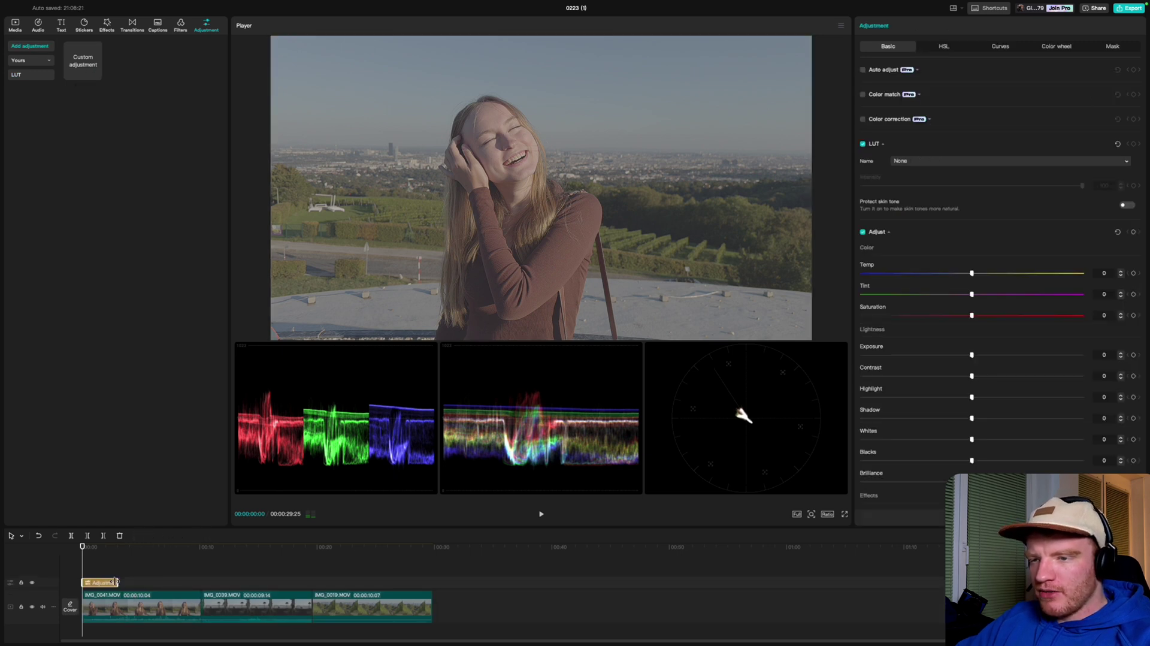
drag(116, 581, 848, 582)
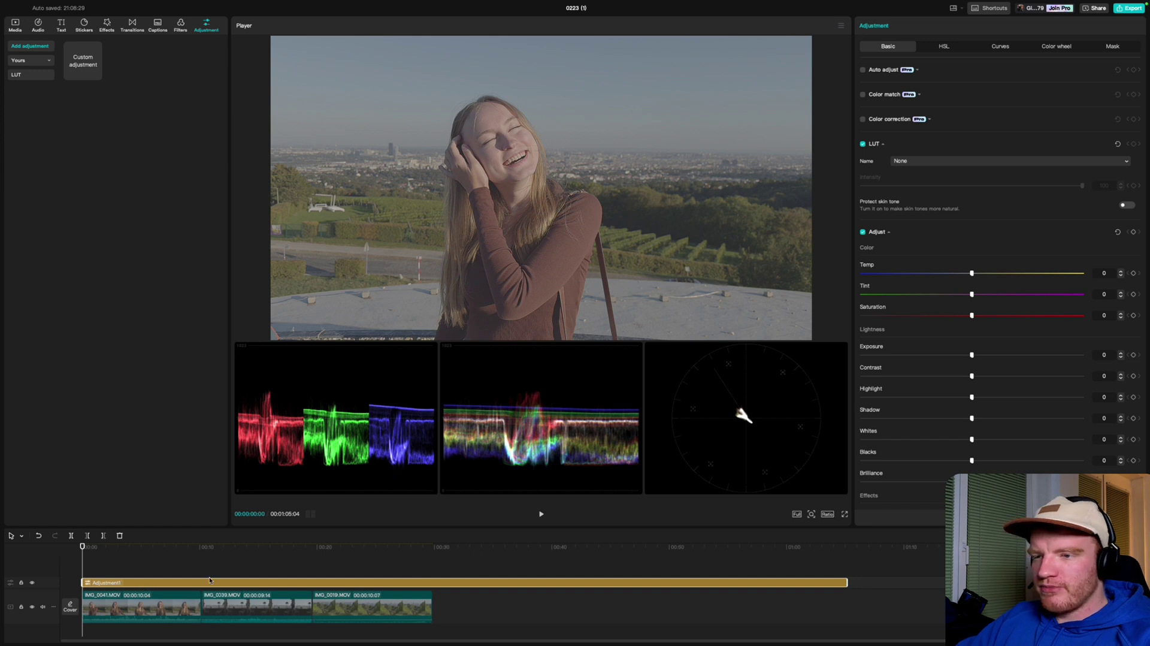
drag(91, 553, 158, 552)
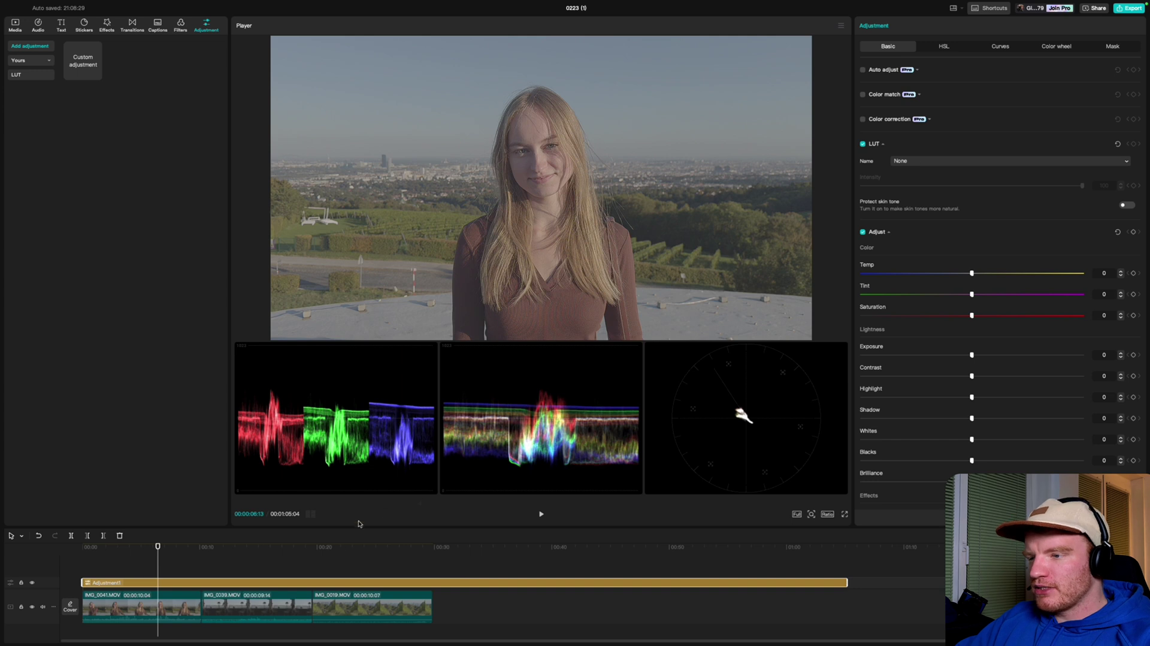
click(952, 161)
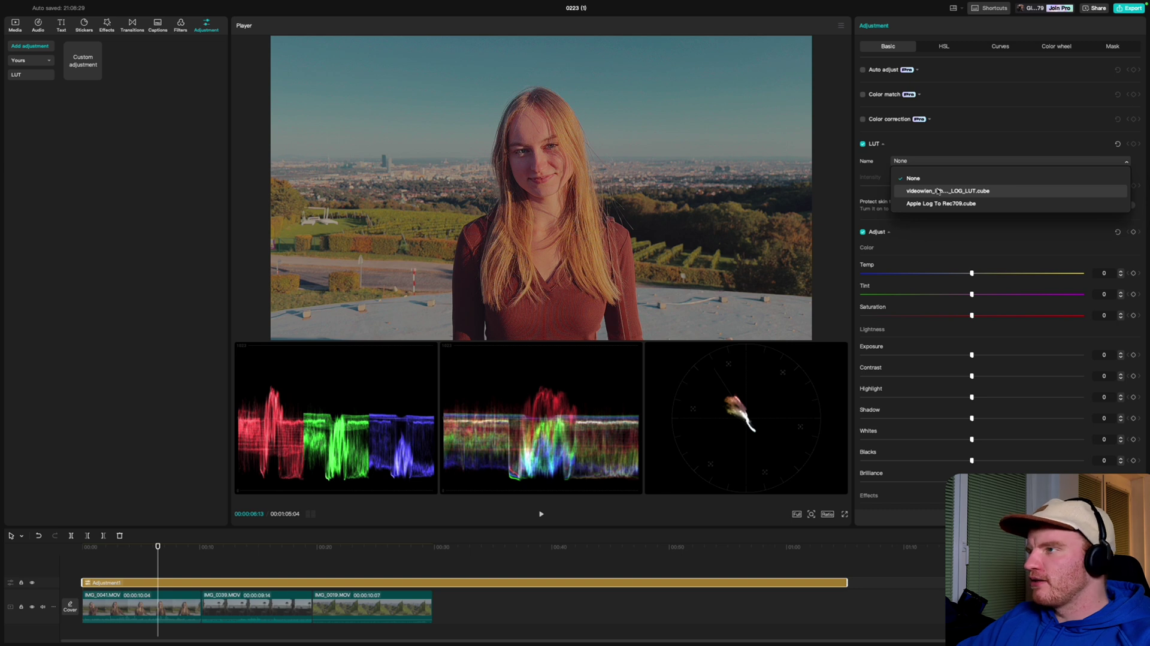
Compare the videowien iPhone LOG LUT against Apple Log To Rec709 on the portrait and terrace shots.
click(938, 191)
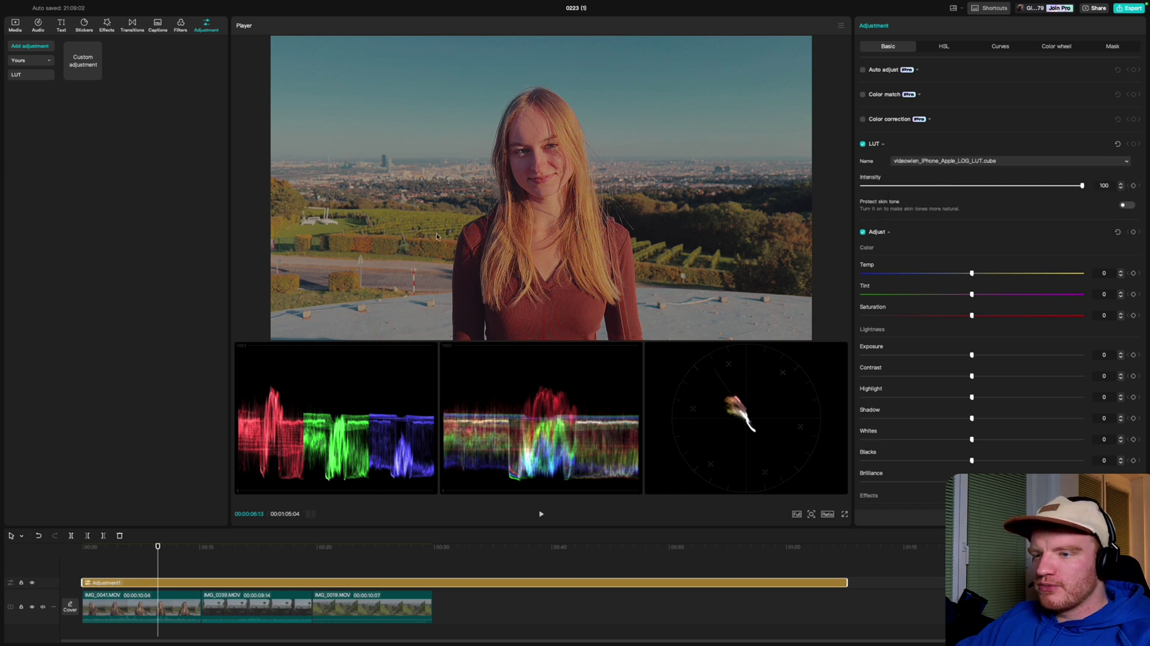
drag(158, 549, 348, 550)
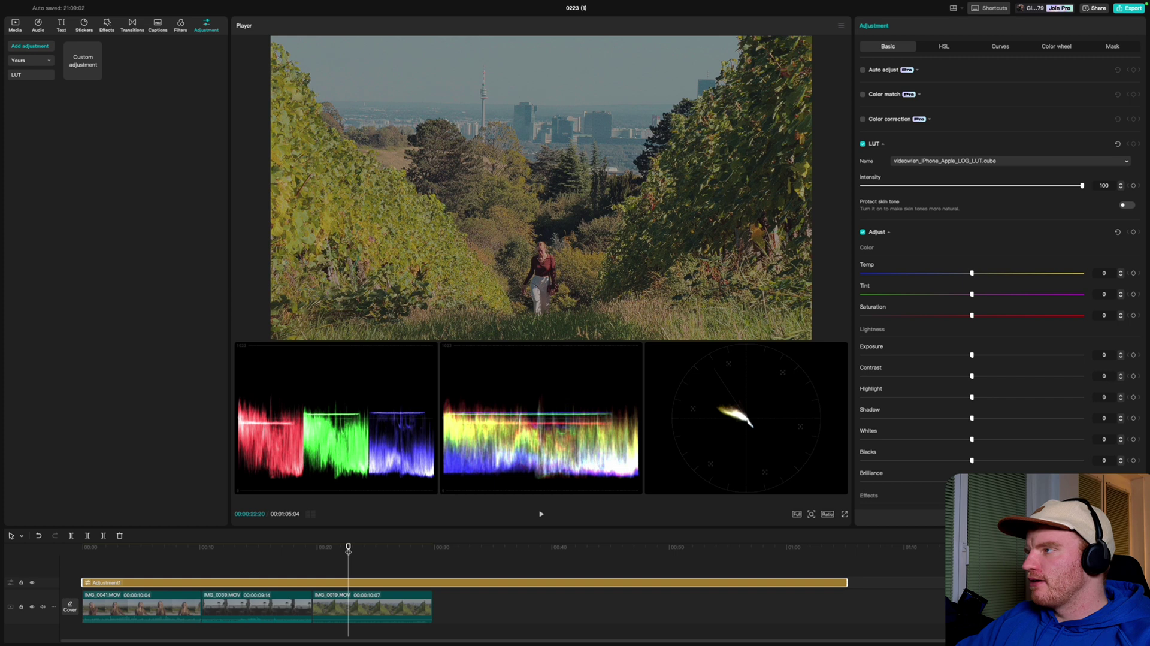
click(952, 159)
click(925, 202)
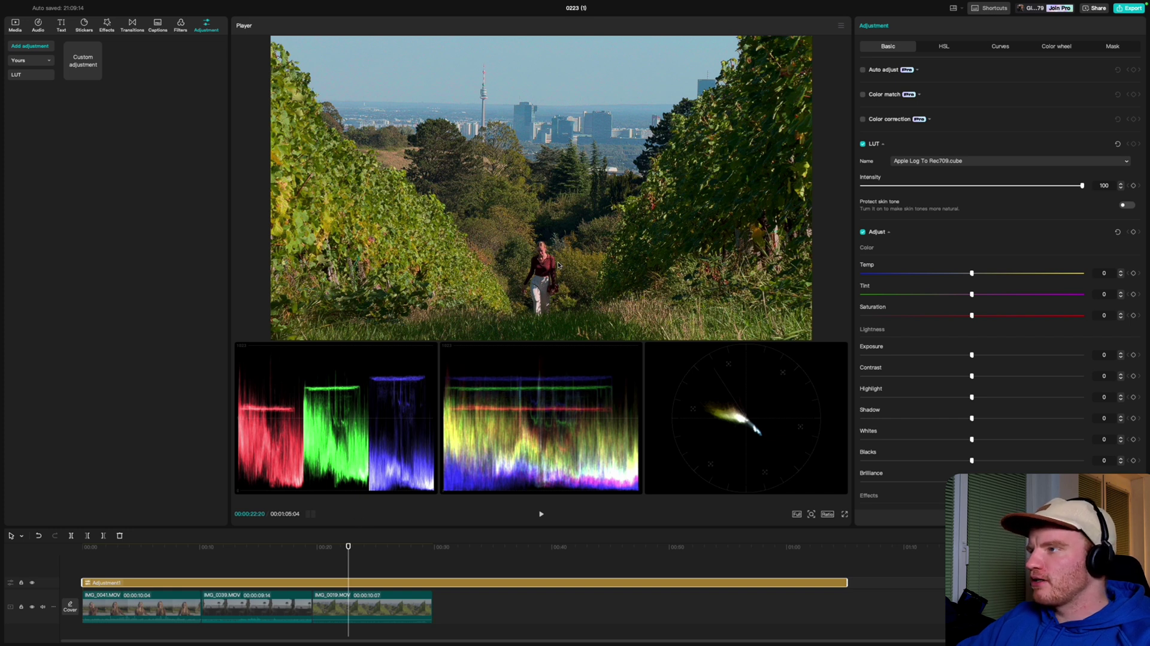
drag(353, 548, 263, 556)
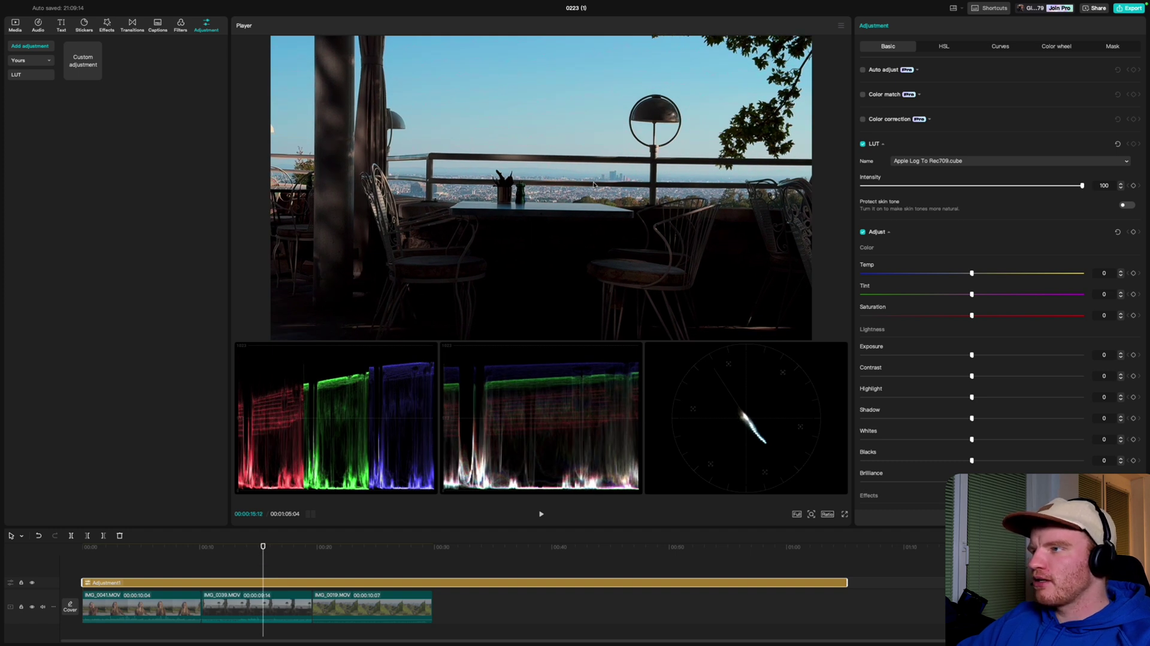
drag(263, 557, 145, 552)
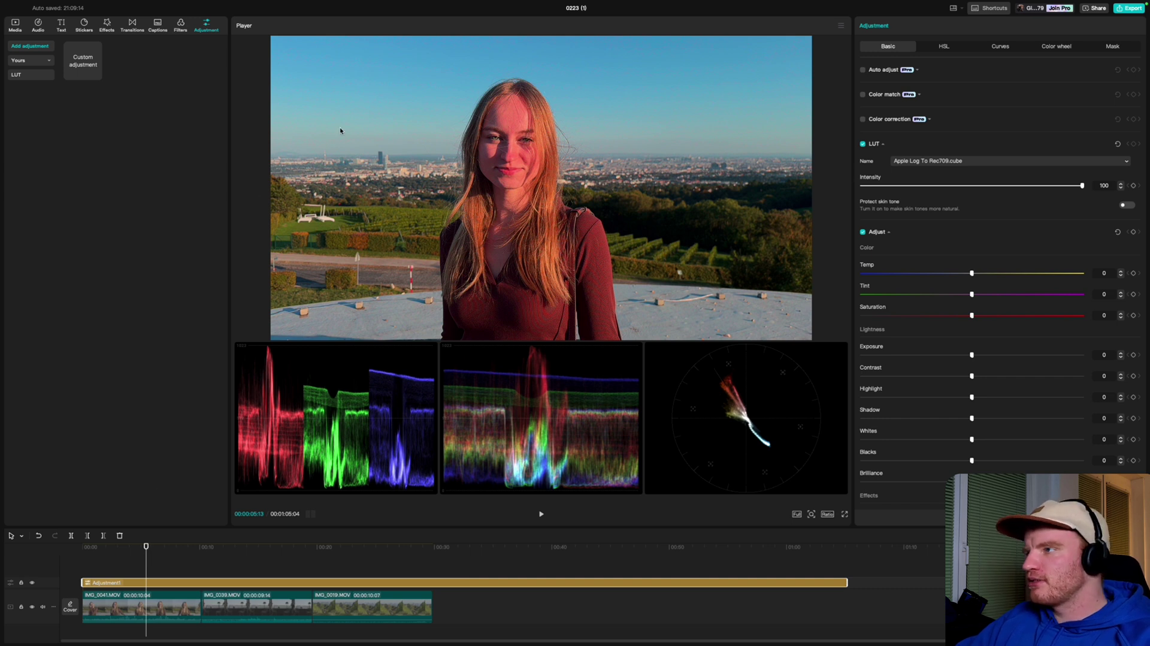
mouse_move(146, 549)
mouse_down()
mouse_move(170, 549)
mouse_move(154, 549)
mouse_up()
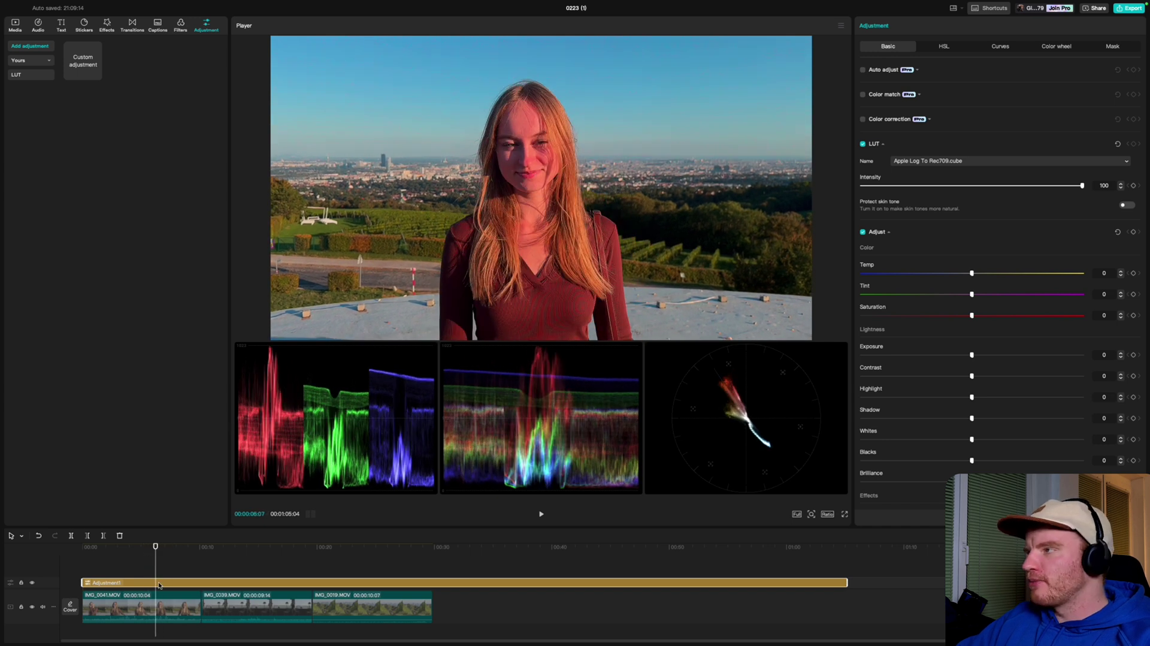
Settle on videowien_iPhone_Apple_LOG_LUT.cube for the adjustment layer after testing a weaker intensity.
click(942, 162)
click(932, 190)
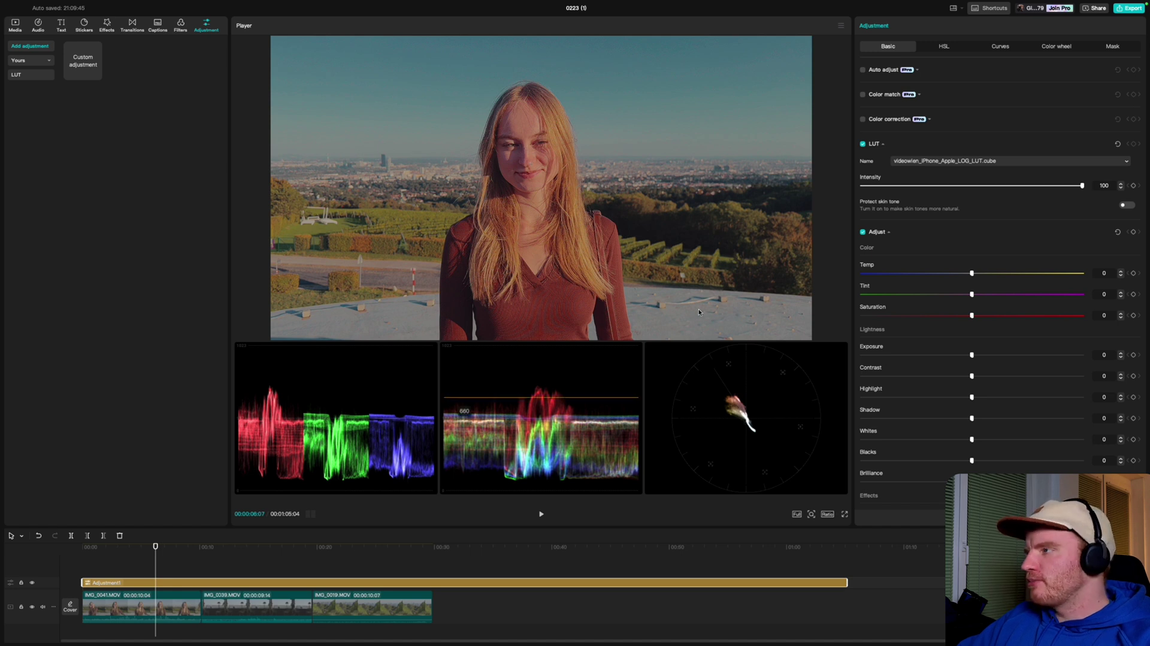
drag(1082, 185, 1115, 203)
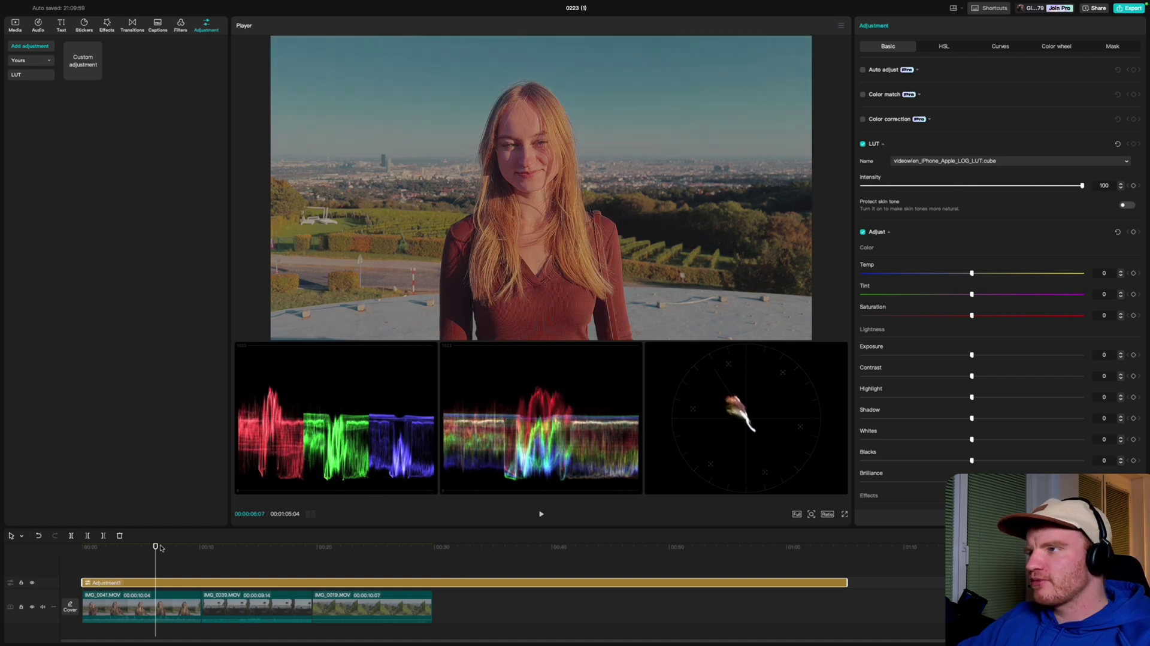
drag(156, 548, 150, 547)
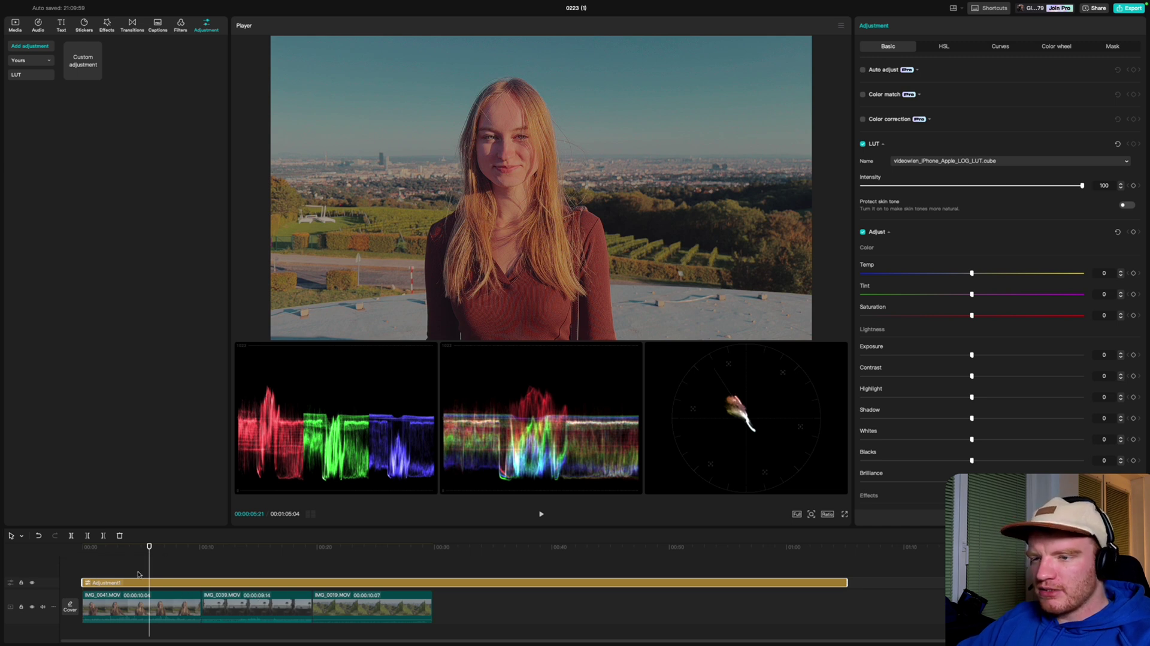
Select IMG_0041 and open its colour adjustments, trying automatic adjustment on then off.
click(151, 605)
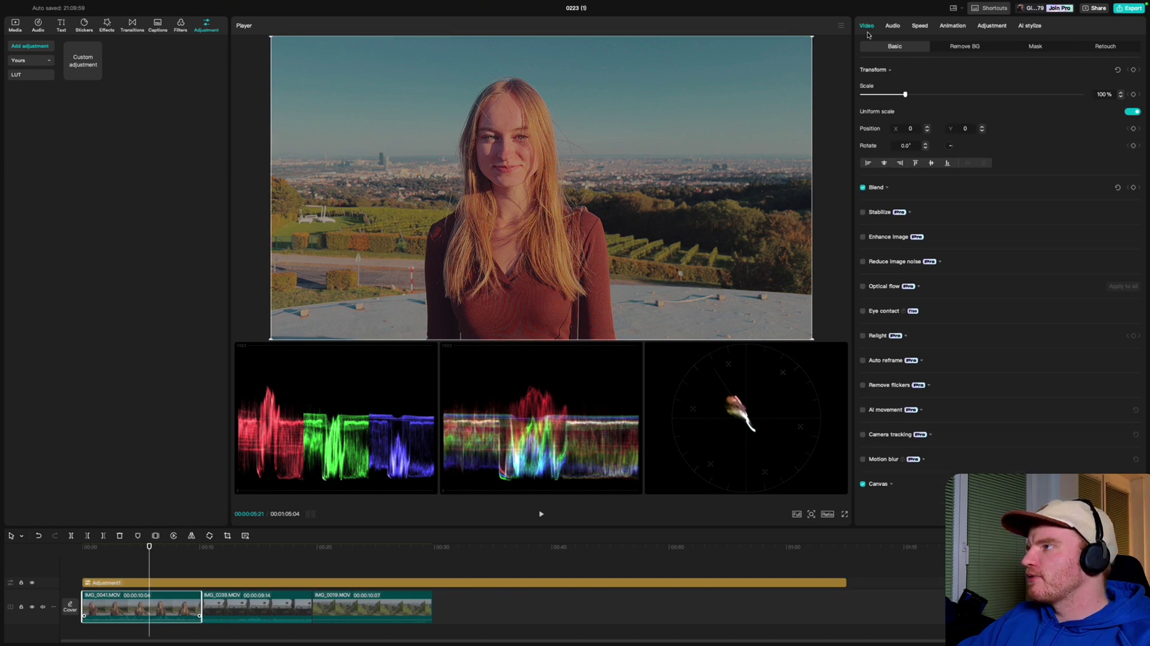
click(993, 26)
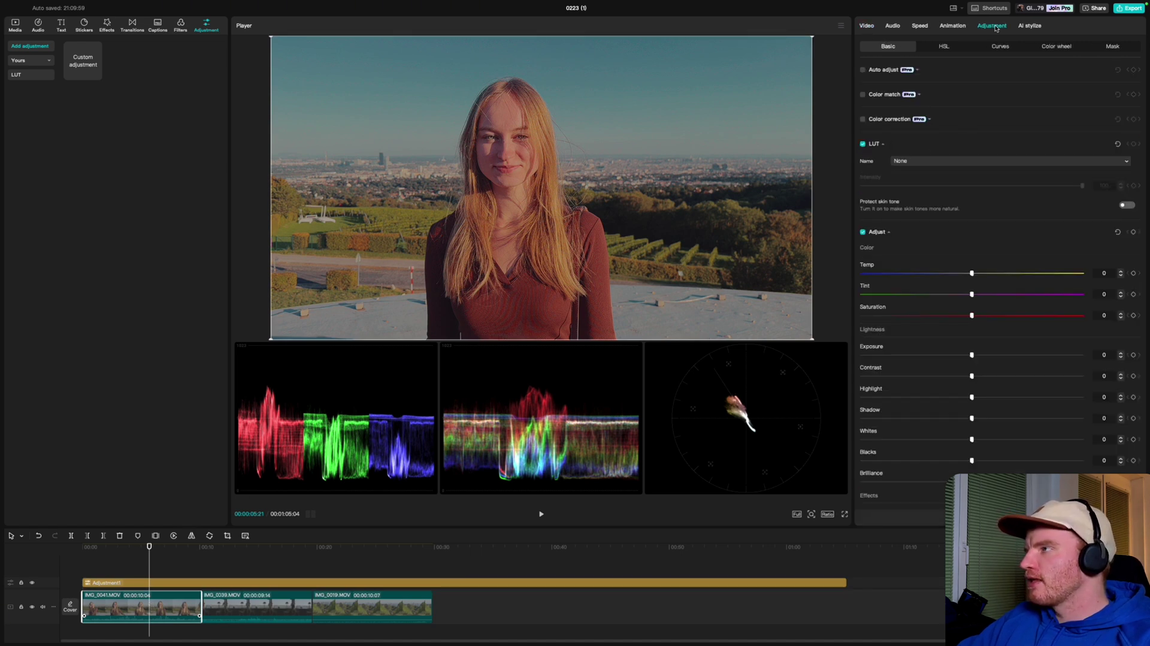
click(863, 70)
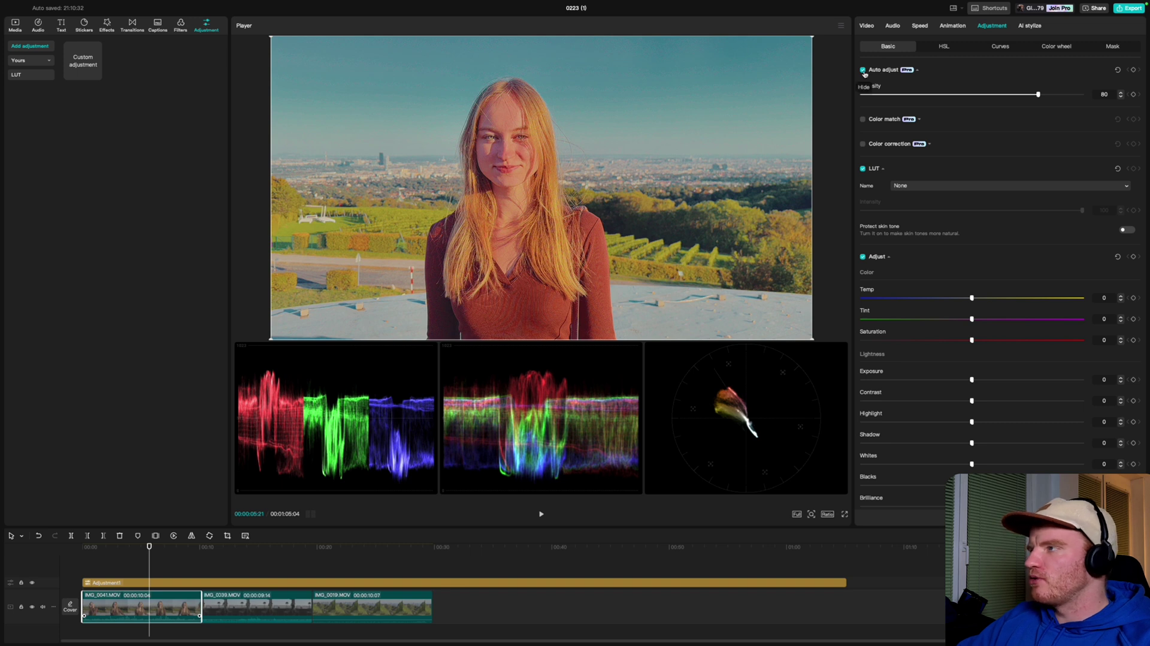
click(863, 70)
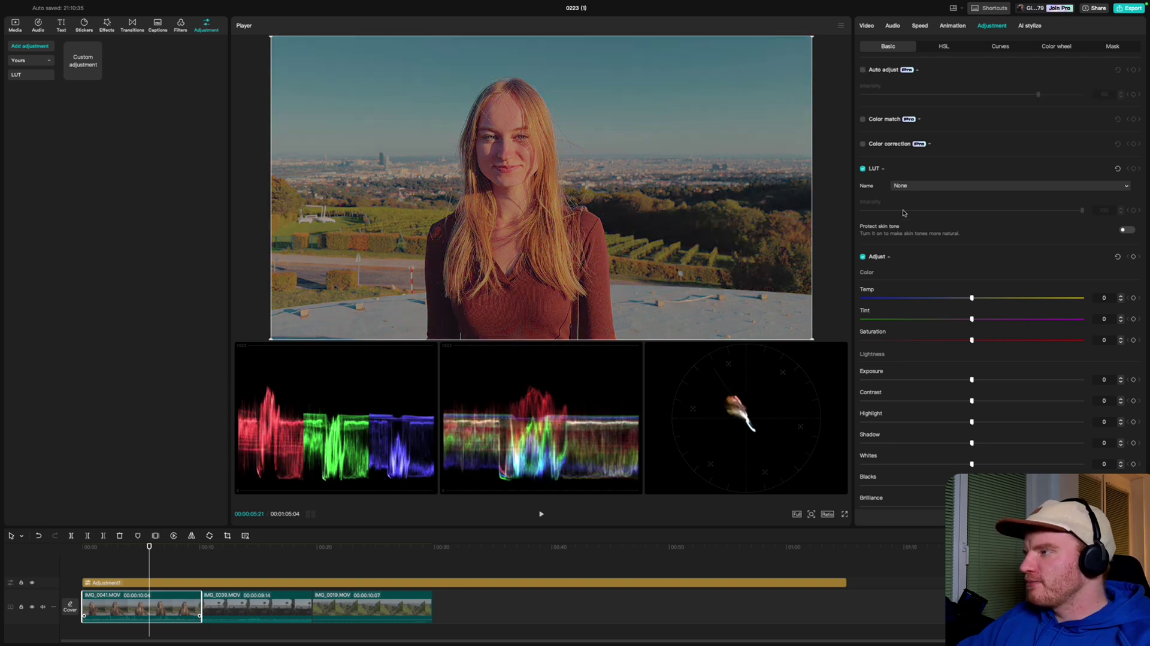
scroll(875, 263, down, 2)
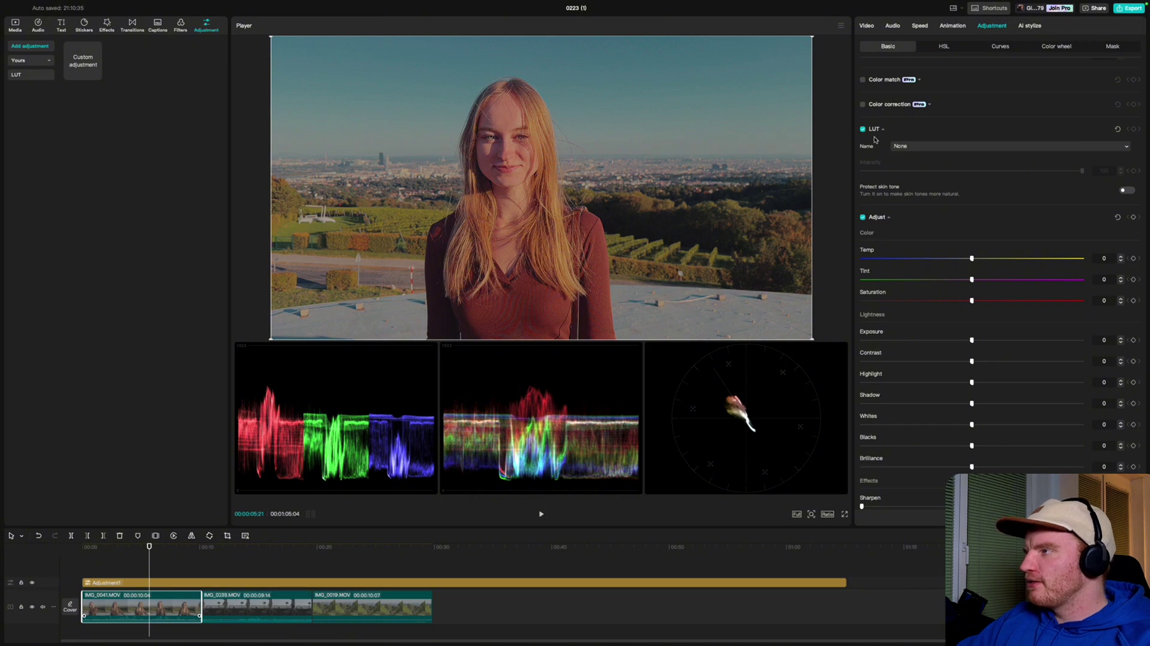
Try the iPhone Apple LOG LUT on IMG_0041, then reset the LUT and switch it off.
click(909, 146)
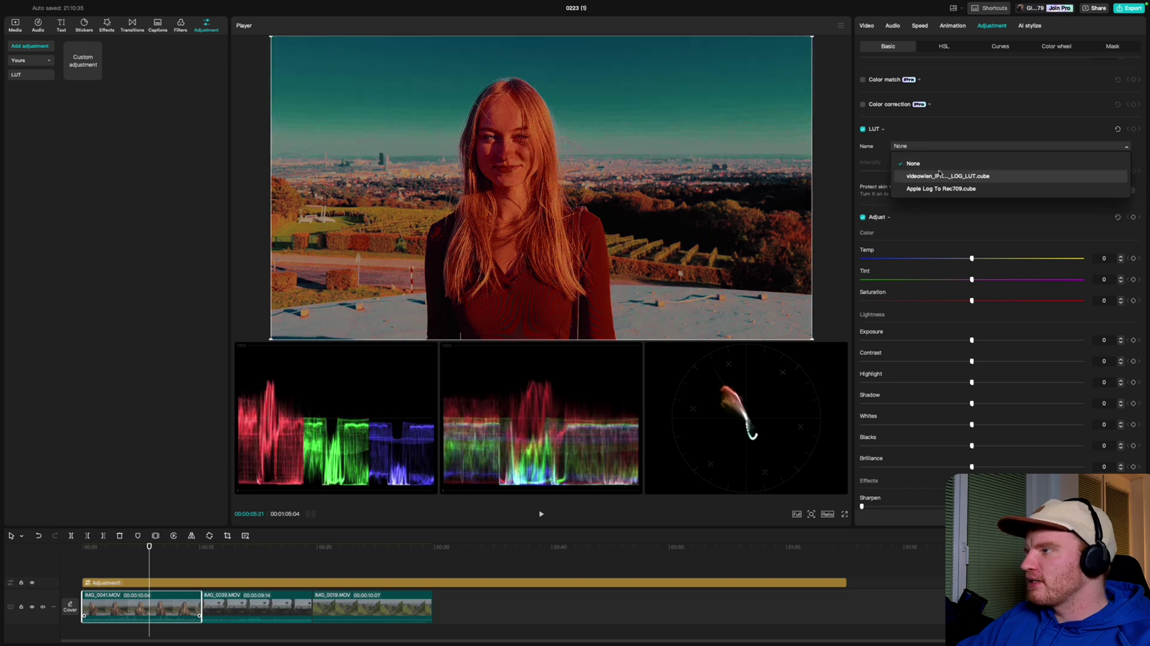
click(935, 146)
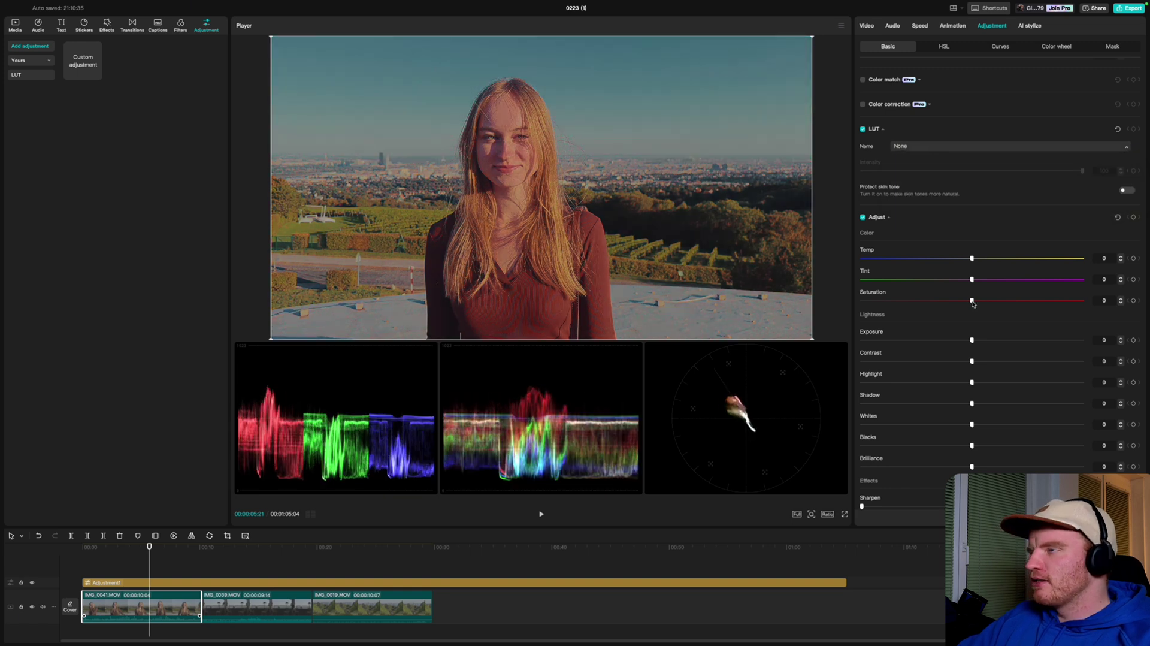
click(863, 129)
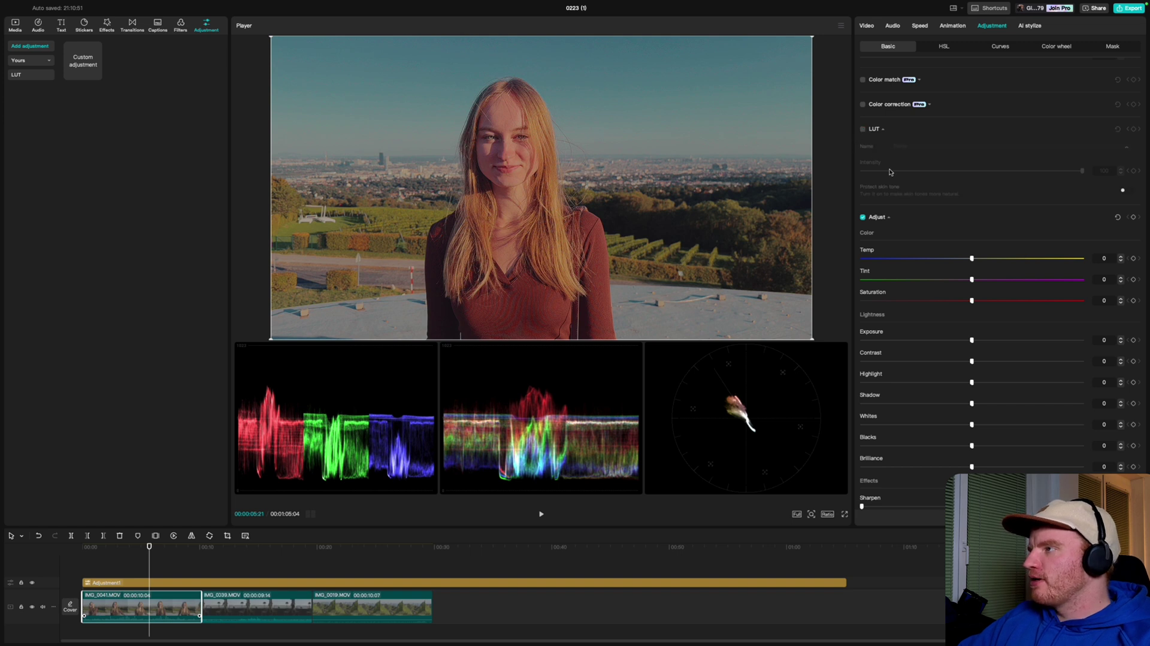
click(862, 130)
click(917, 146)
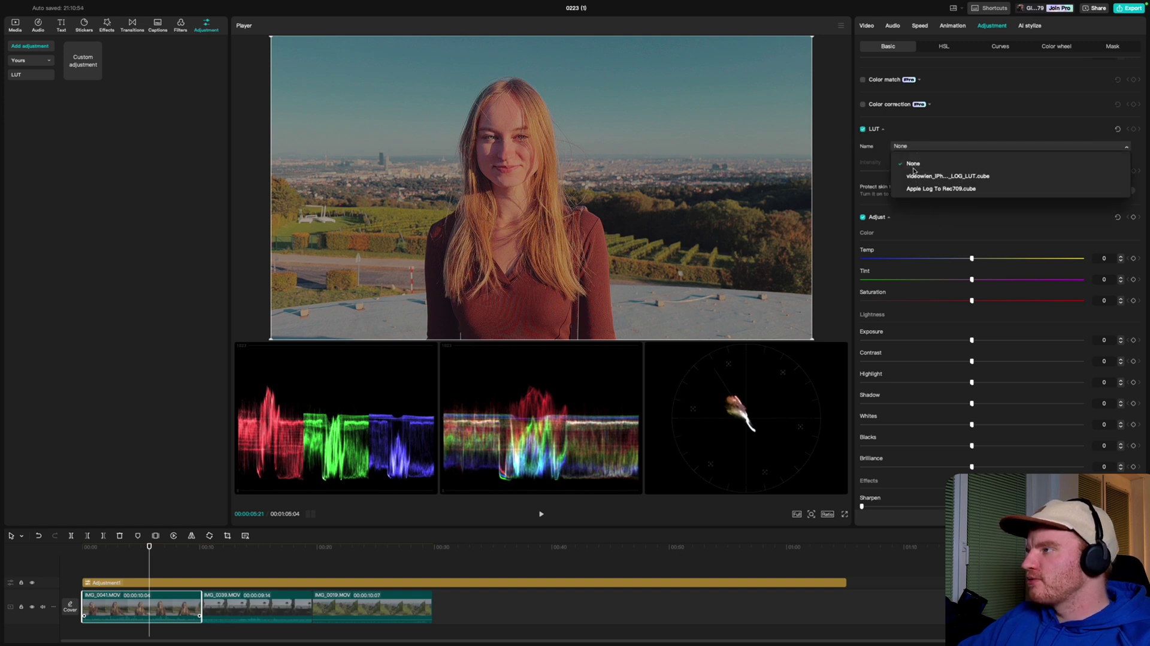
click(914, 175)
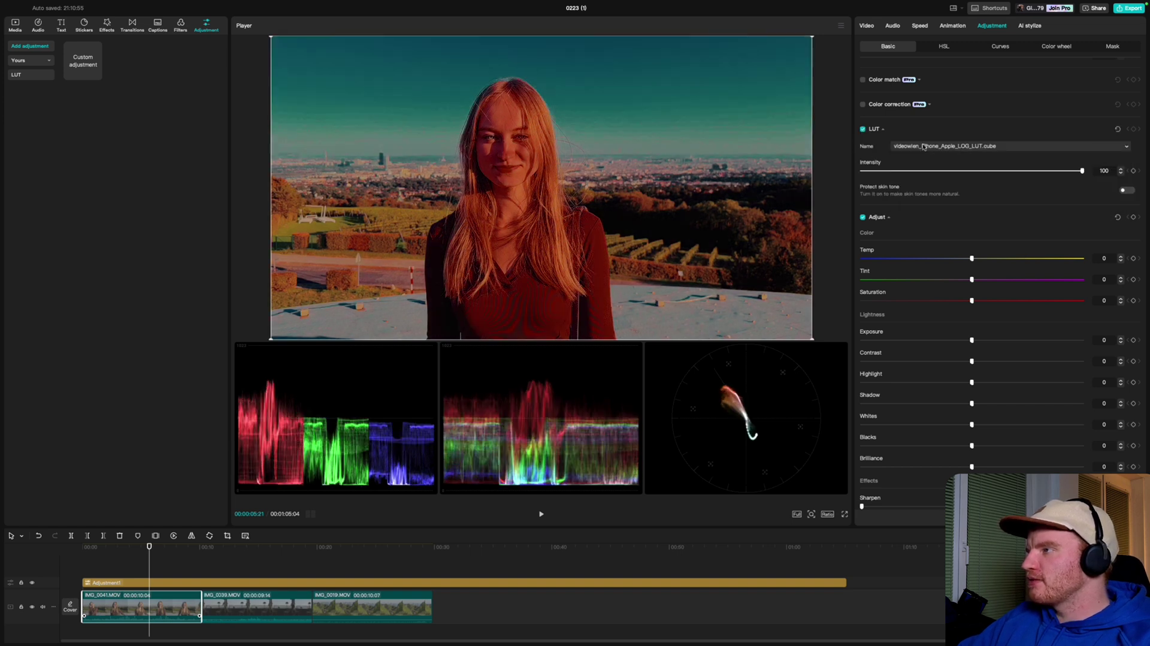
click(1118, 132)
click(862, 129)
scroll(891, 265, down, 1)
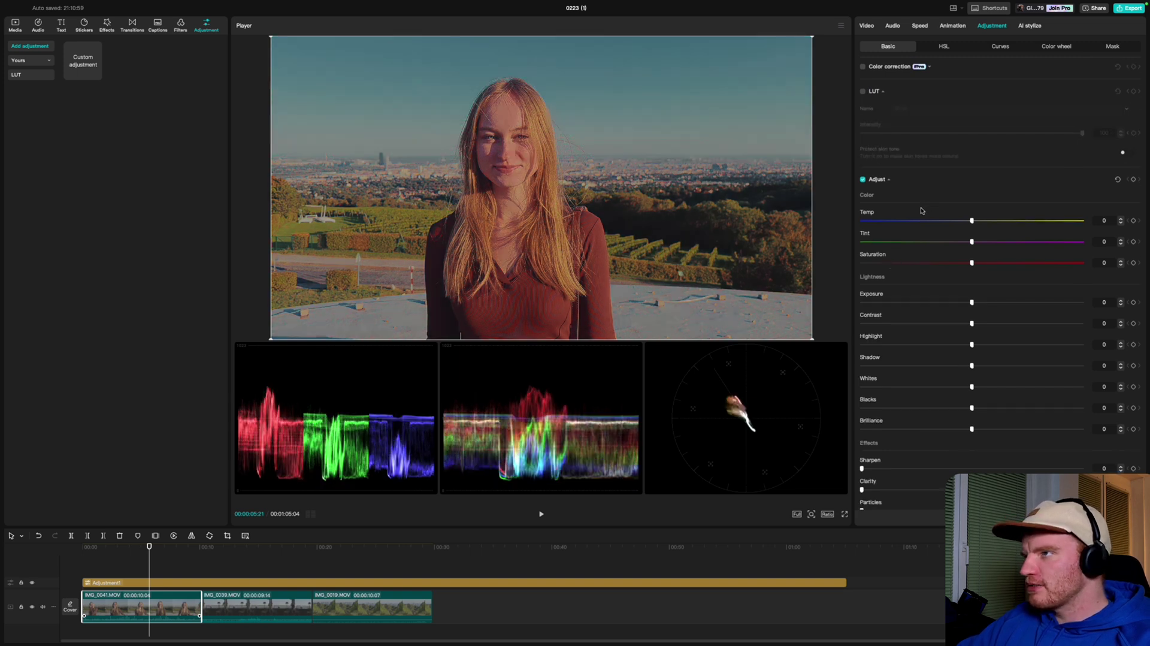
Test Exposure at its darkest and brightest extremes, then return it to 0.
scroll(922, 210, down, 1)
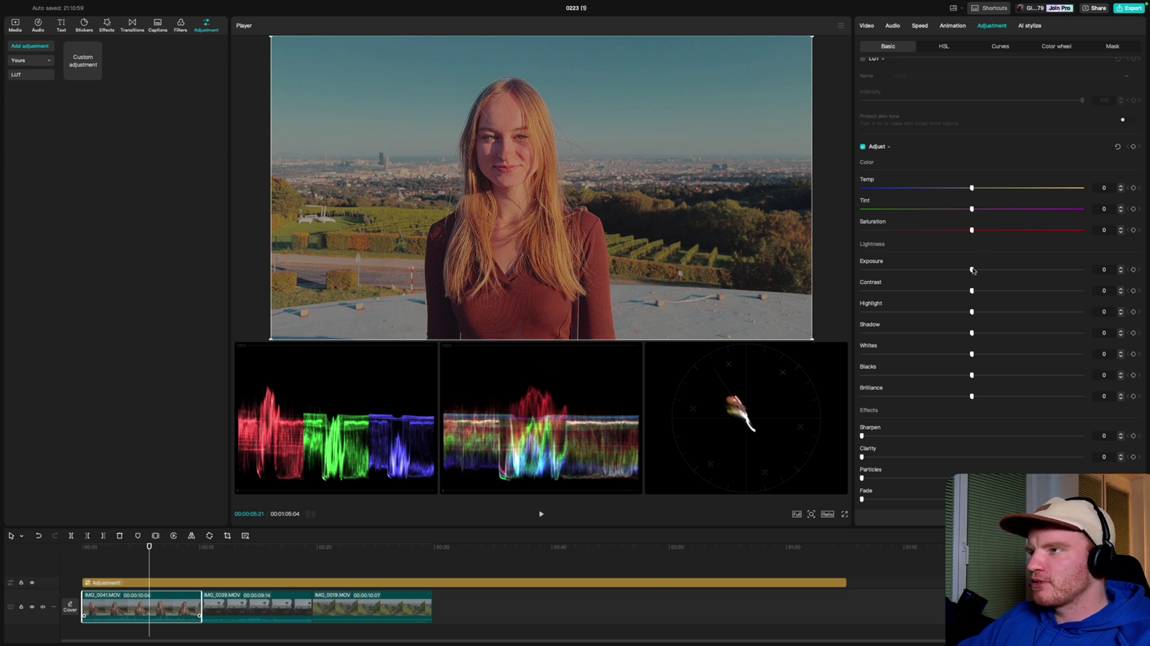
drag(972, 270, 859, 269)
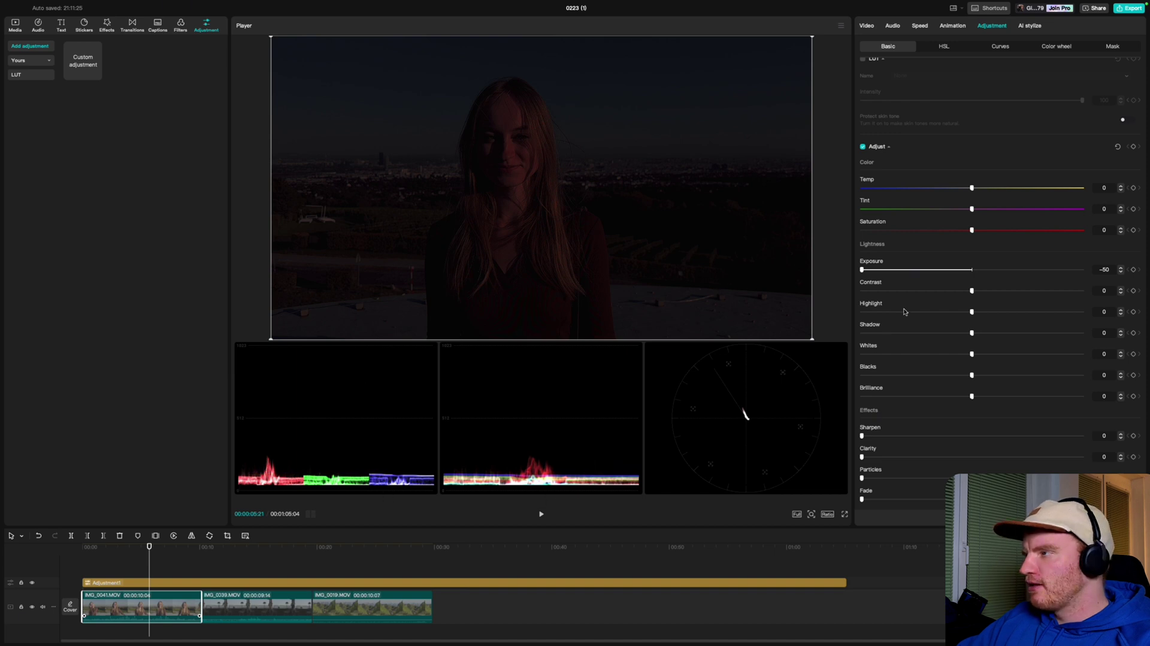
drag(862, 270, 1082, 270)
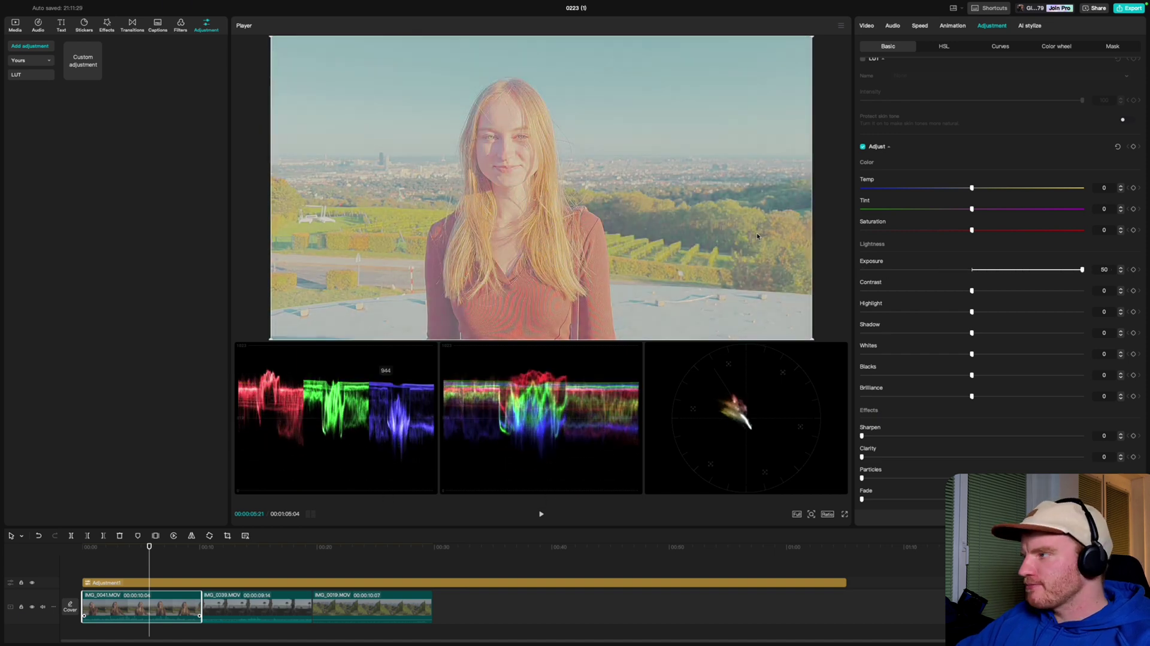
drag(1081, 270, 827, 296)
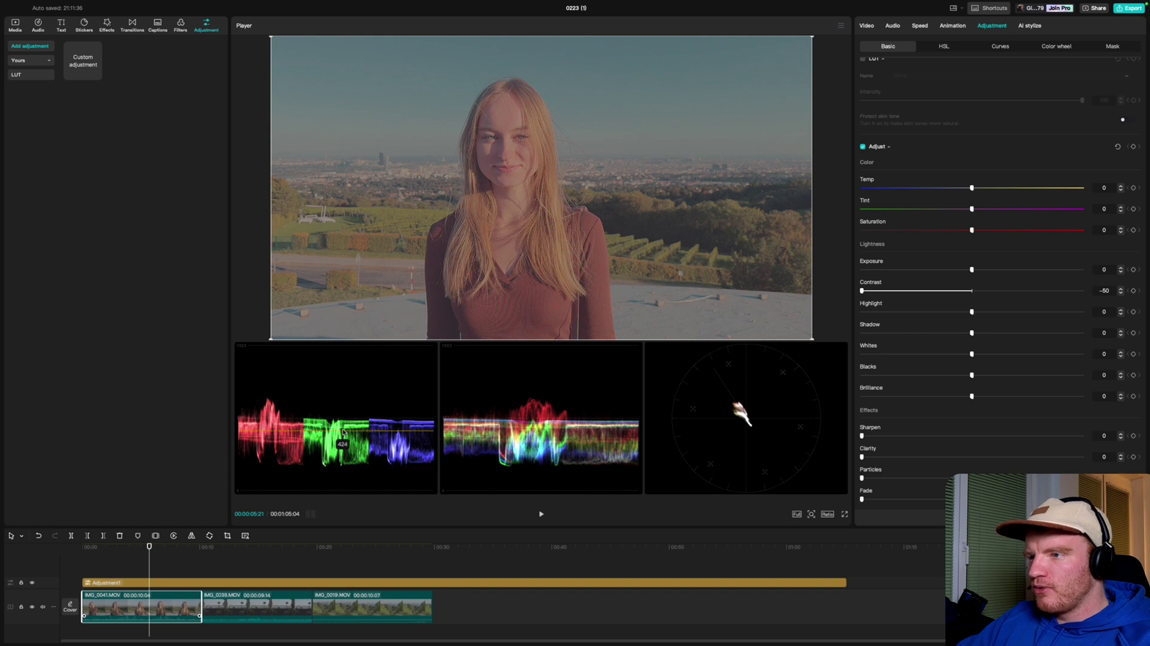
Test Contrast and Highlight extremes, reset both to 0, and preview the terrace clip at 0:14.
drag(862, 290, 1084, 290)
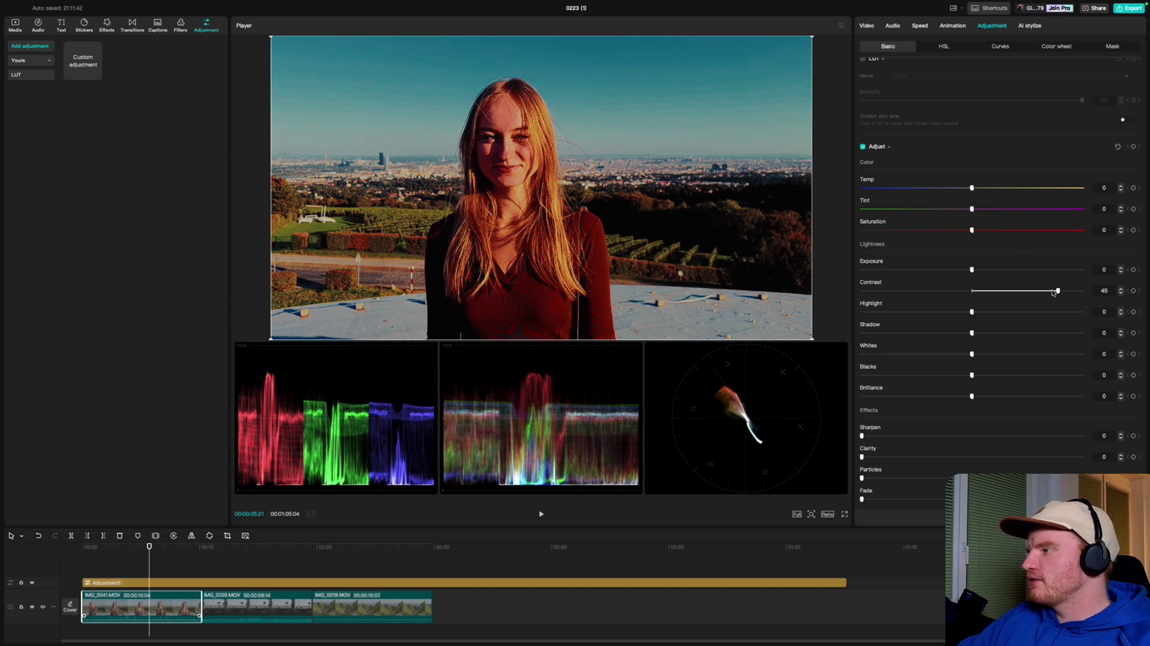
drag(1082, 291, 971, 292)
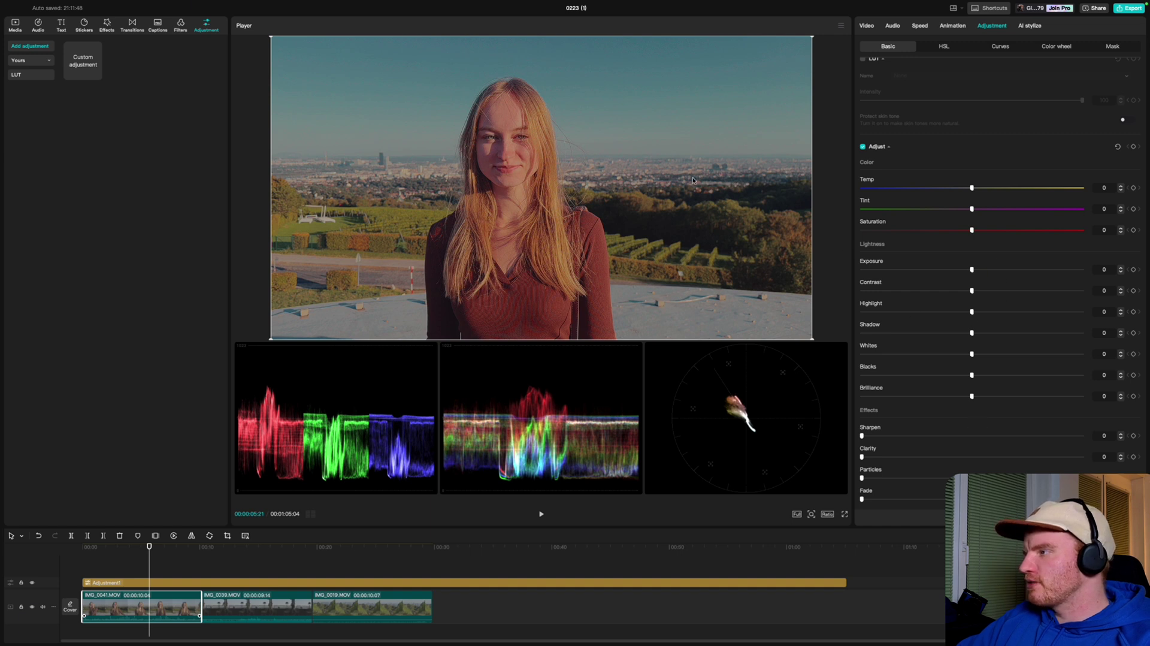
drag(972, 312, 1110, 307)
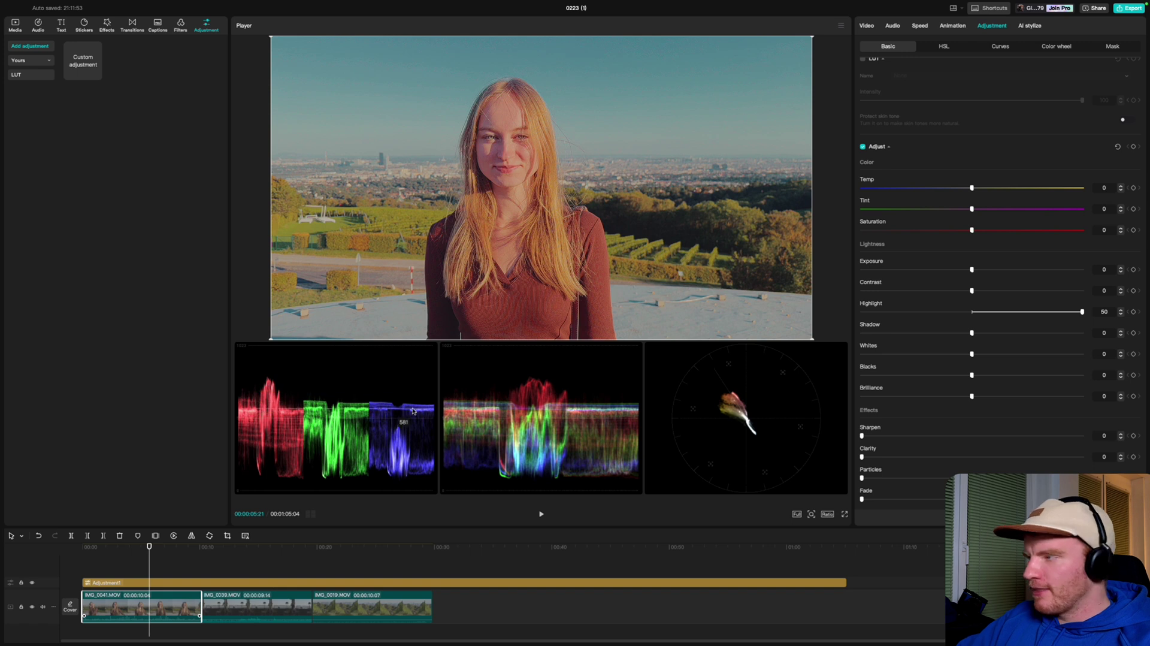
drag(1082, 312, 826, 323)
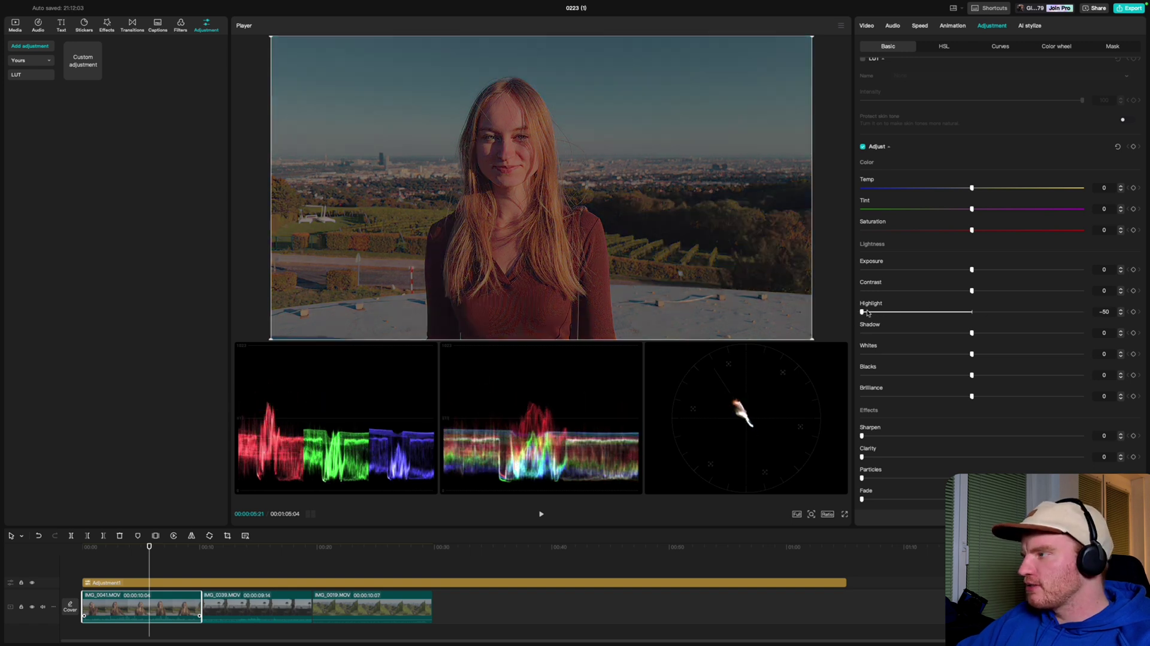
drag(862, 311, 969, 315)
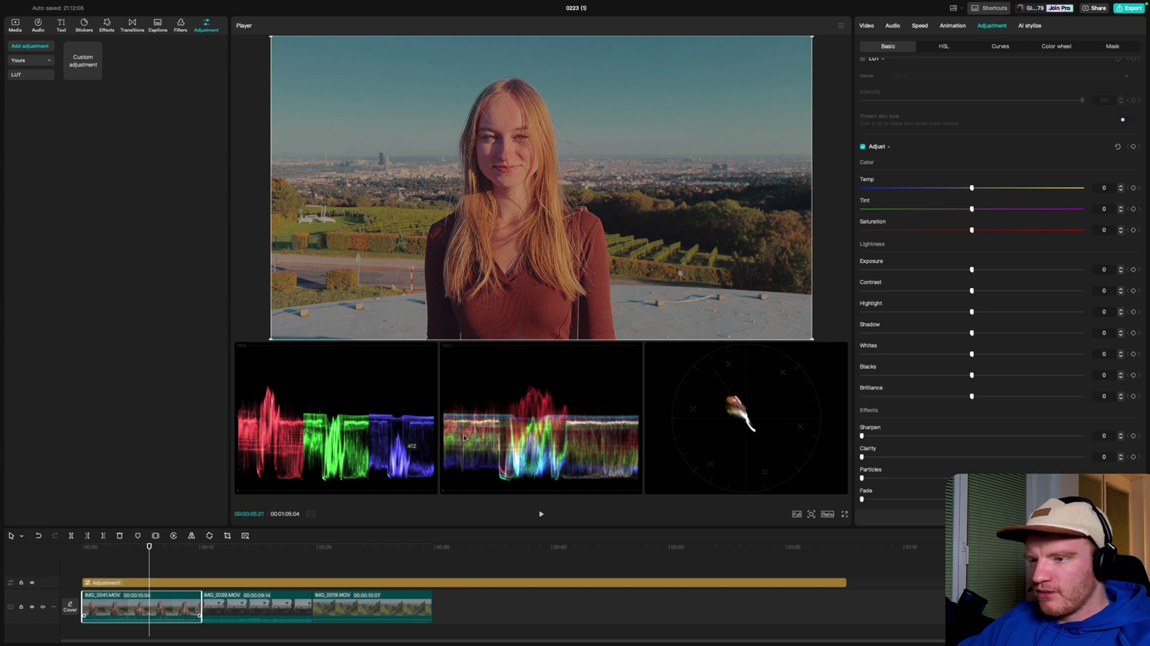
drag(151, 548, 267, 550)
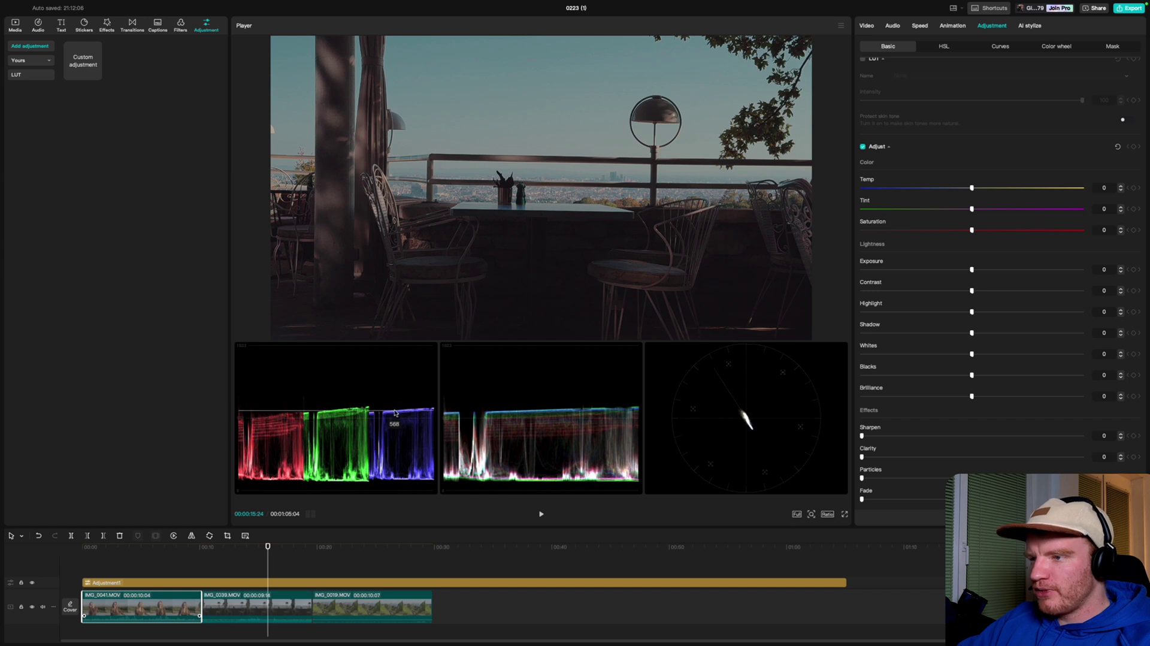
Preview the vineyard clip, then return to IMG_0041 and select it to show its Adjust settings.
drag(352, 548, 362, 550)
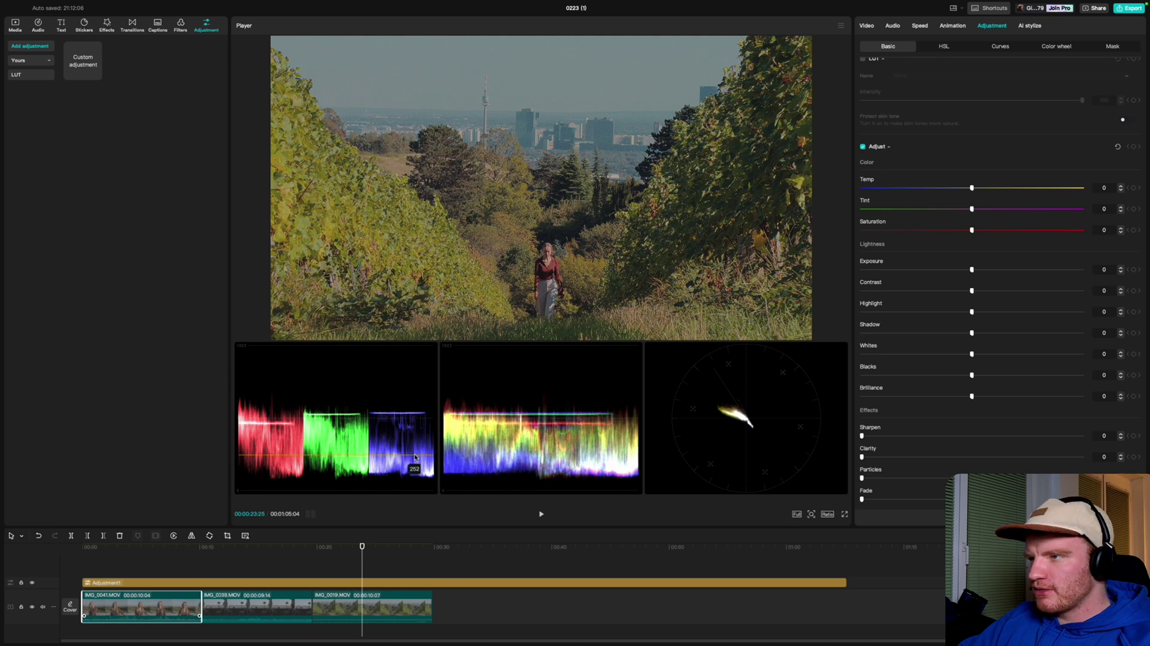
click(126, 548)
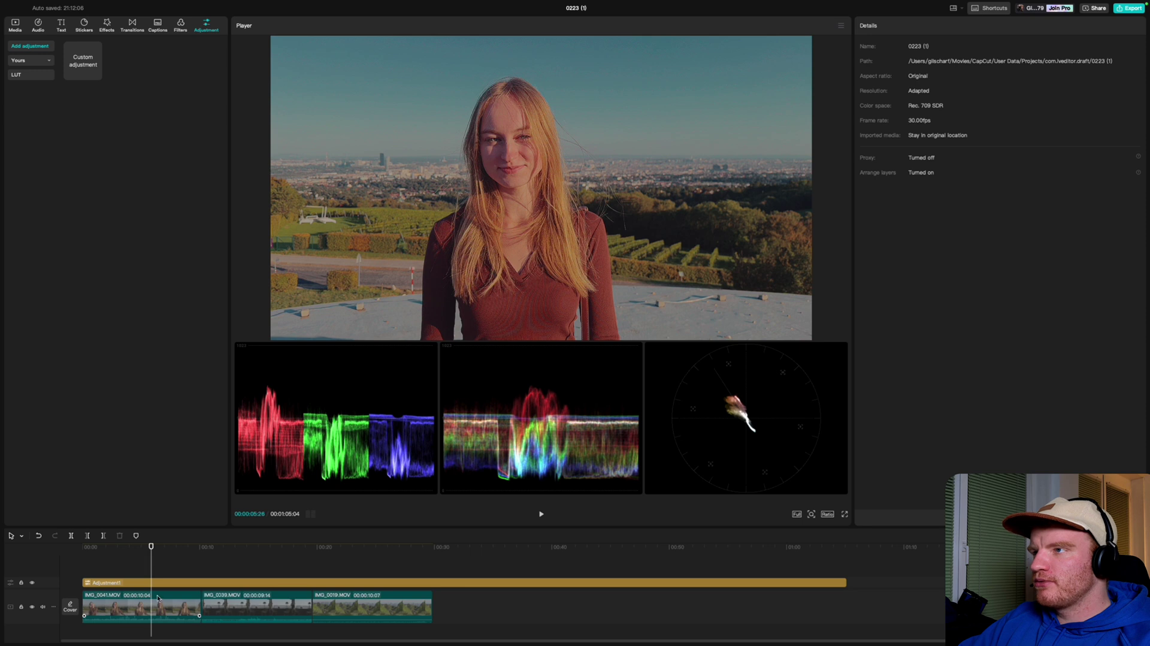
click(158, 613)
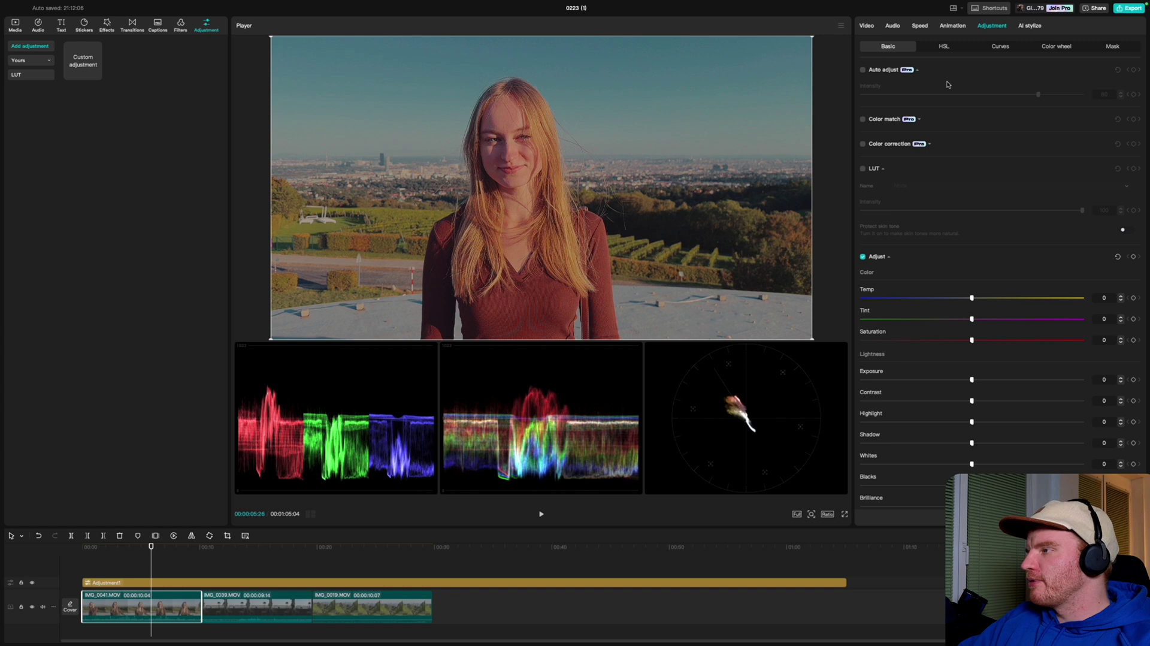
scroll(947, 340, down, 3)
scroll(896, 304, down, 1)
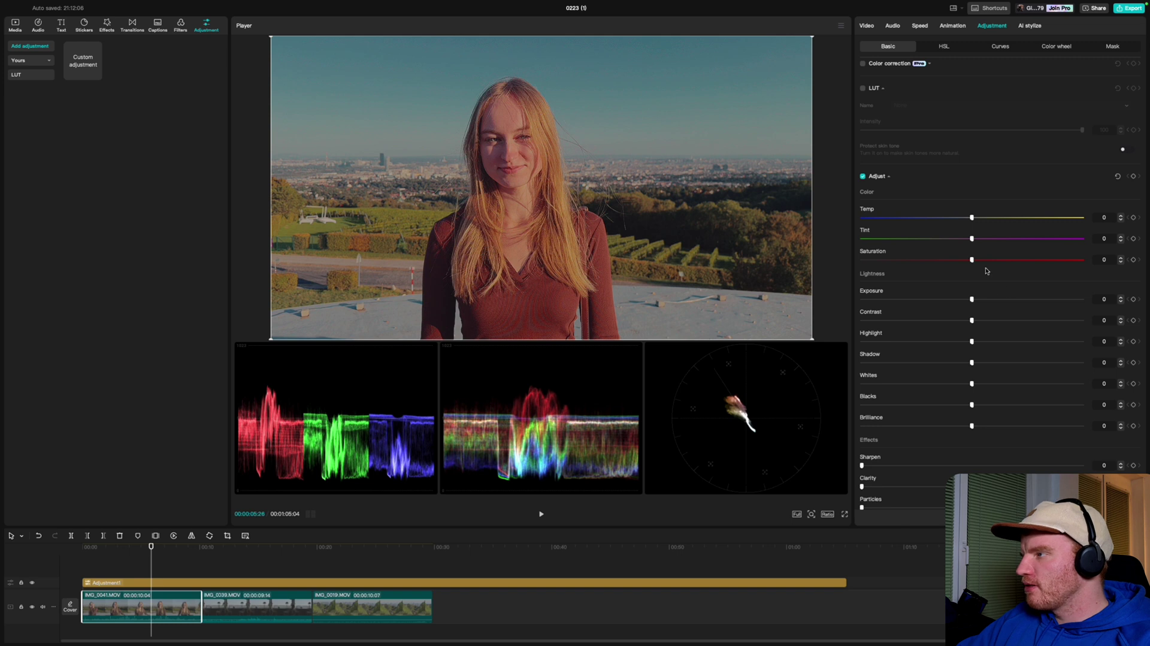
Set IMG_0041's Contrast to 8, Highlight to 5 and Shadow to -3.
mouse_move(974, 324)
mouse_down()
mouse_move(1001, 321)
mouse_move(990, 322)
mouse_up()
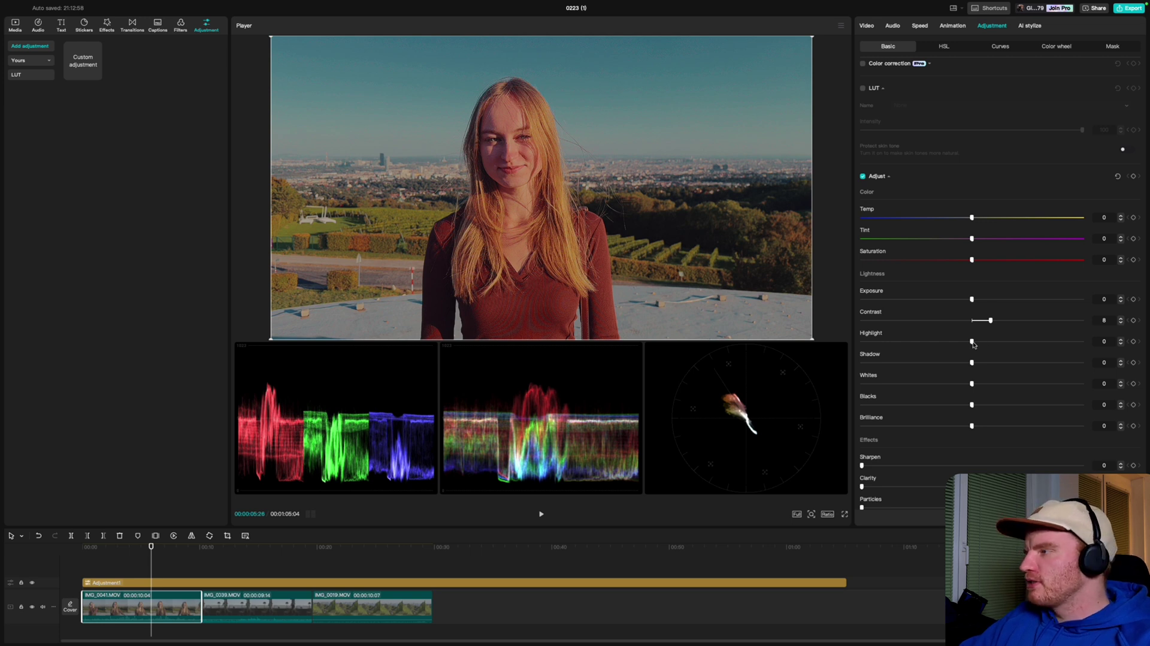
mouse_move(973, 342)
mouse_down()
mouse_move(1000, 344)
mouse_move(975, 343)
mouse_up()
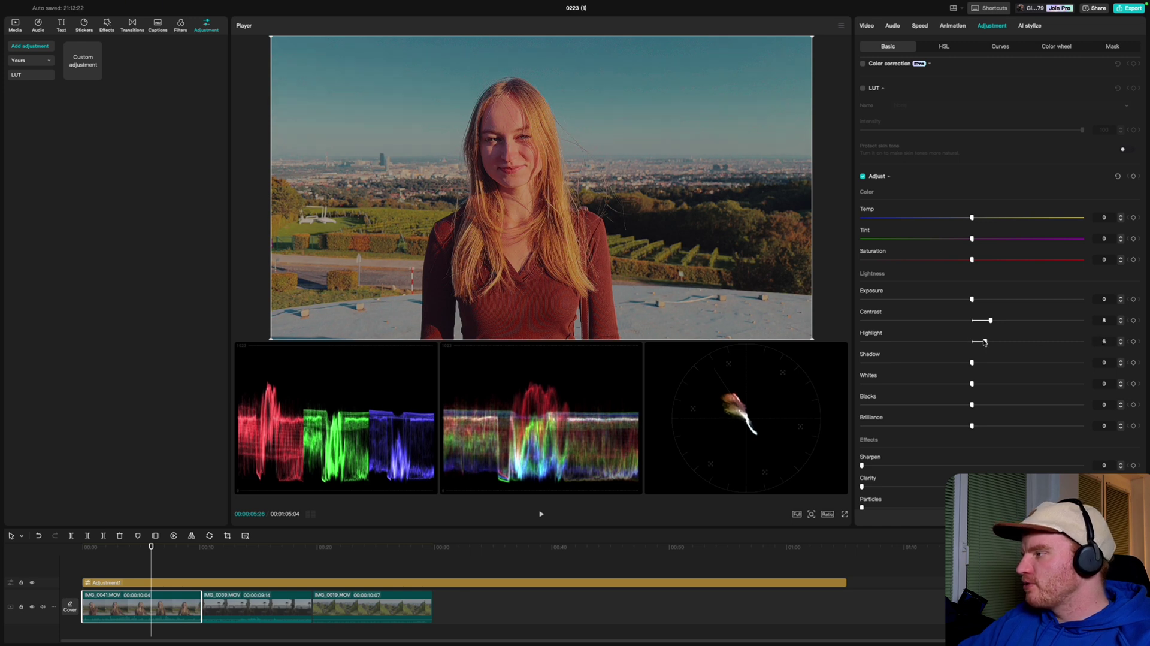
click(1120, 340)
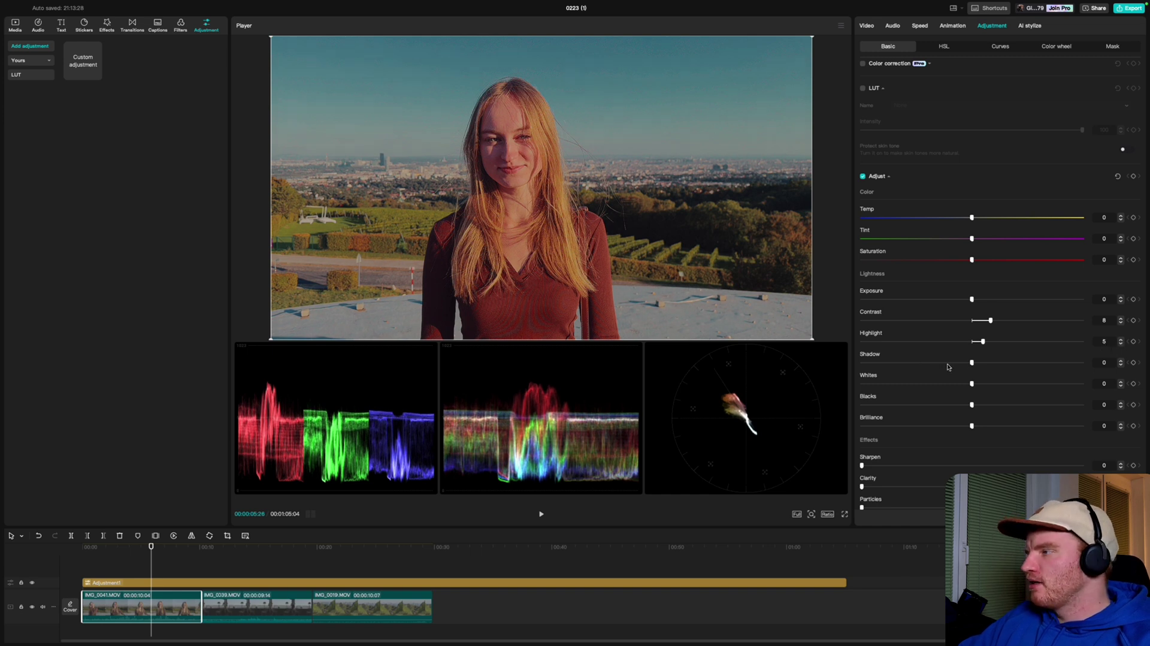
drag(972, 362, 965, 364)
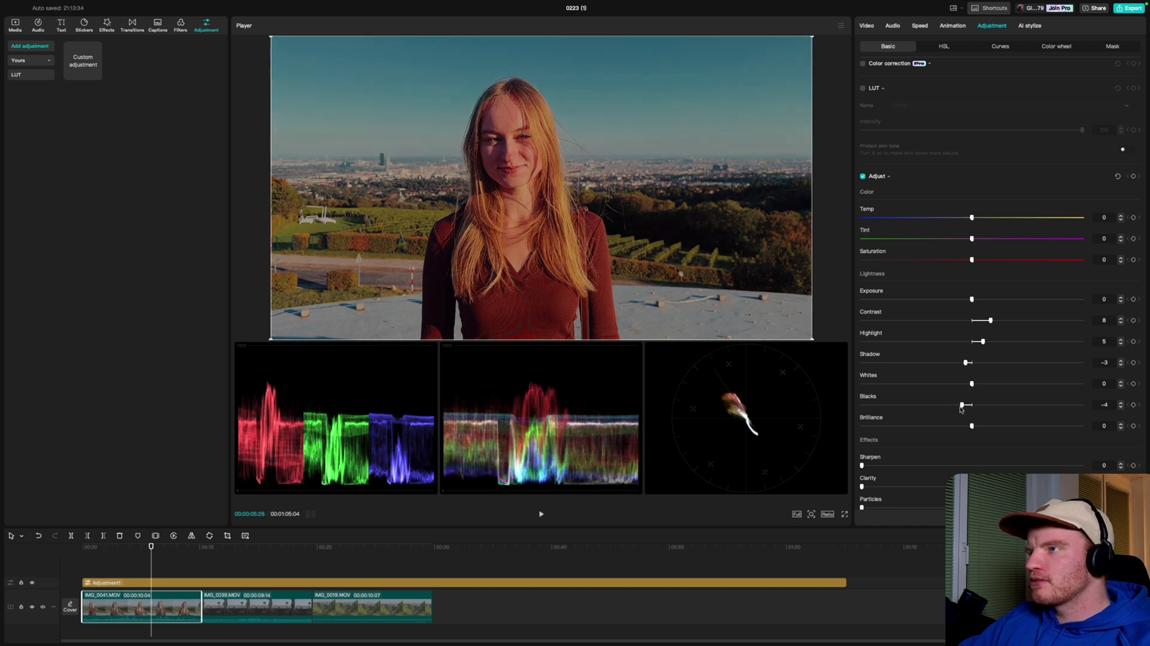
Lower Blacks to -2 and settle Brilliance at -7 after testing higher and lower values.
click(1122, 407)
click(1122, 407)
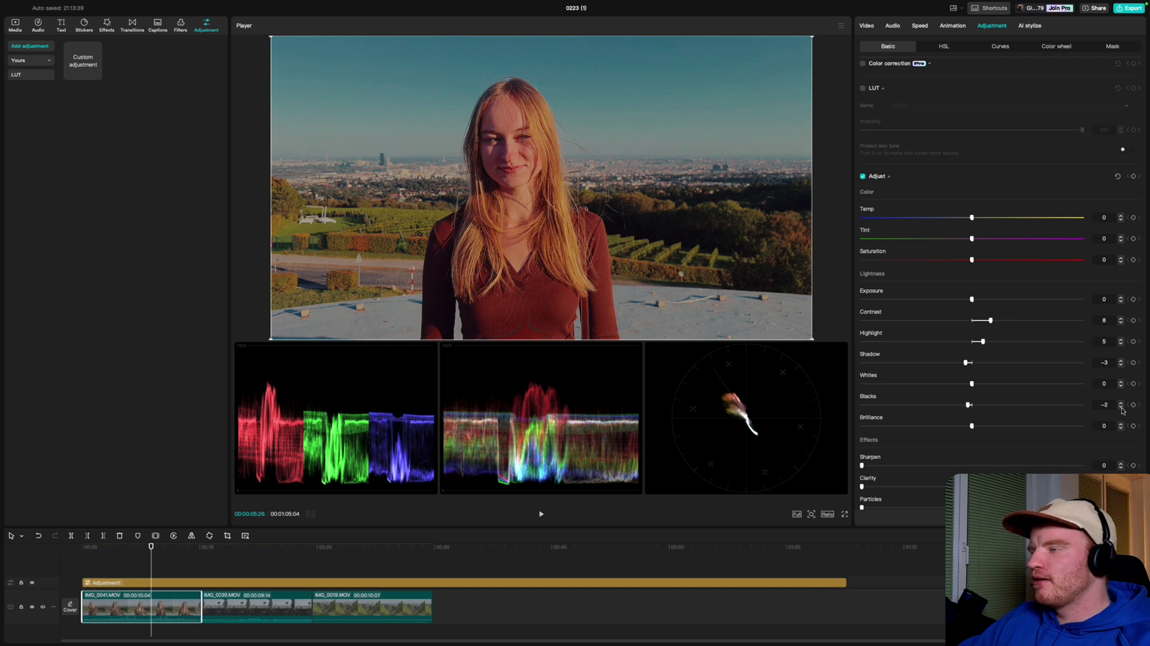
drag(972, 426, 972, 427)
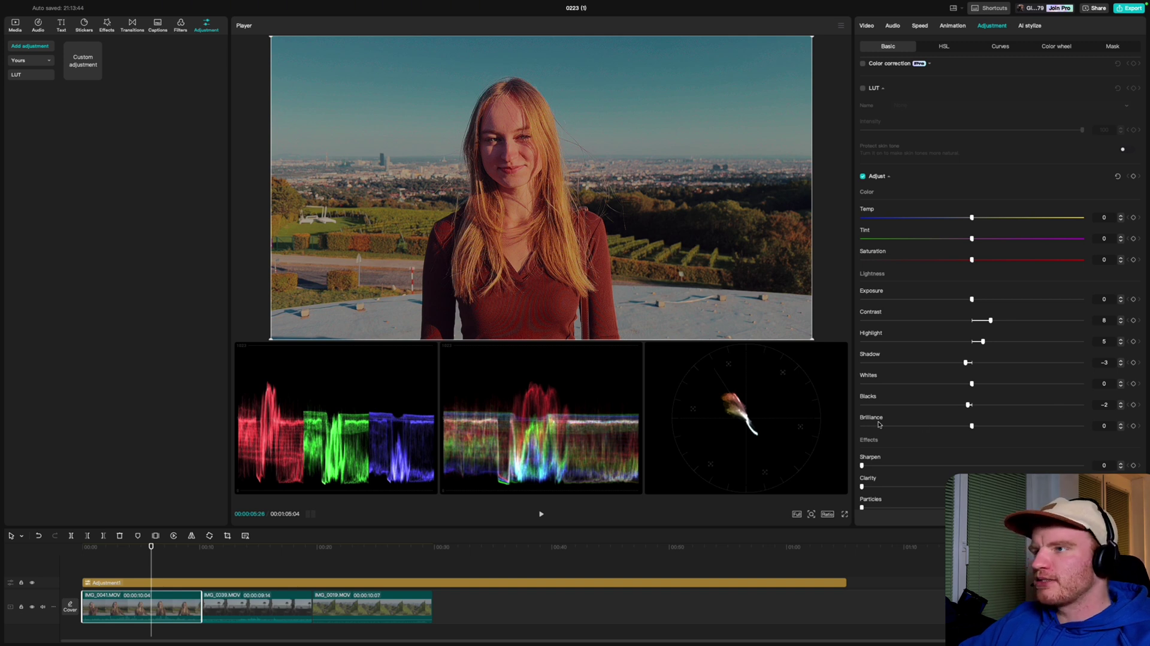
mouse_move(976, 427)
mouse_down()
mouse_move(904, 437)
mouse_move(968, 446)
mouse_up()
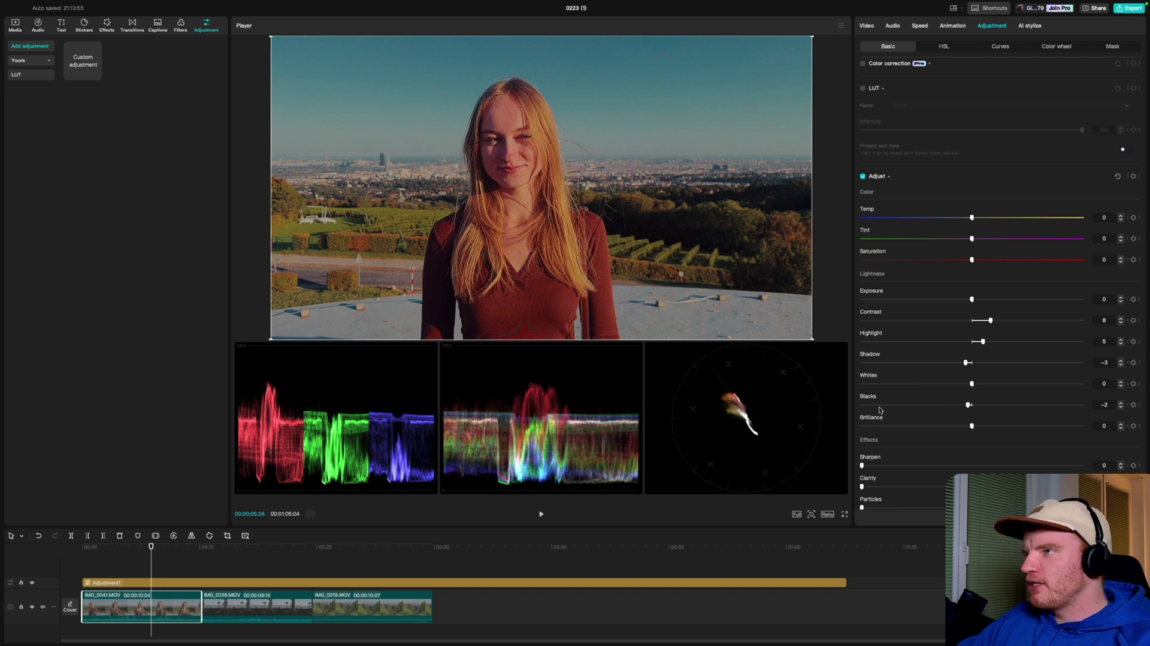
drag(972, 426, 948, 432)
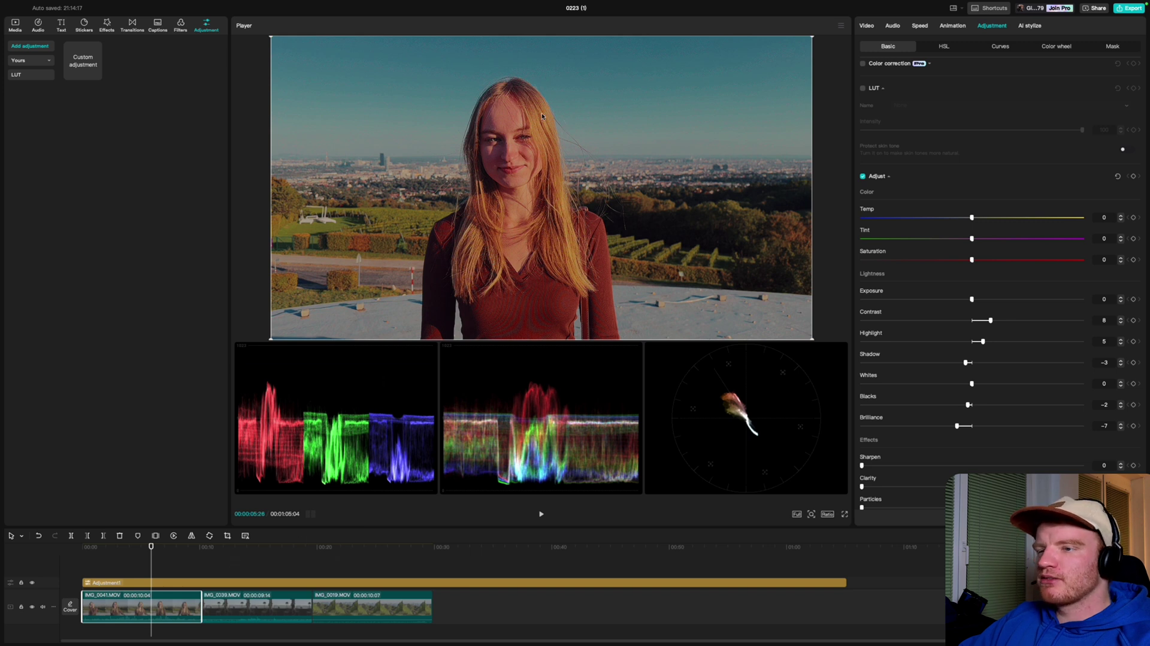
Play back the graded clip, mute the main video track, and move to the terrace table shot near 00:00:12.
key(space)
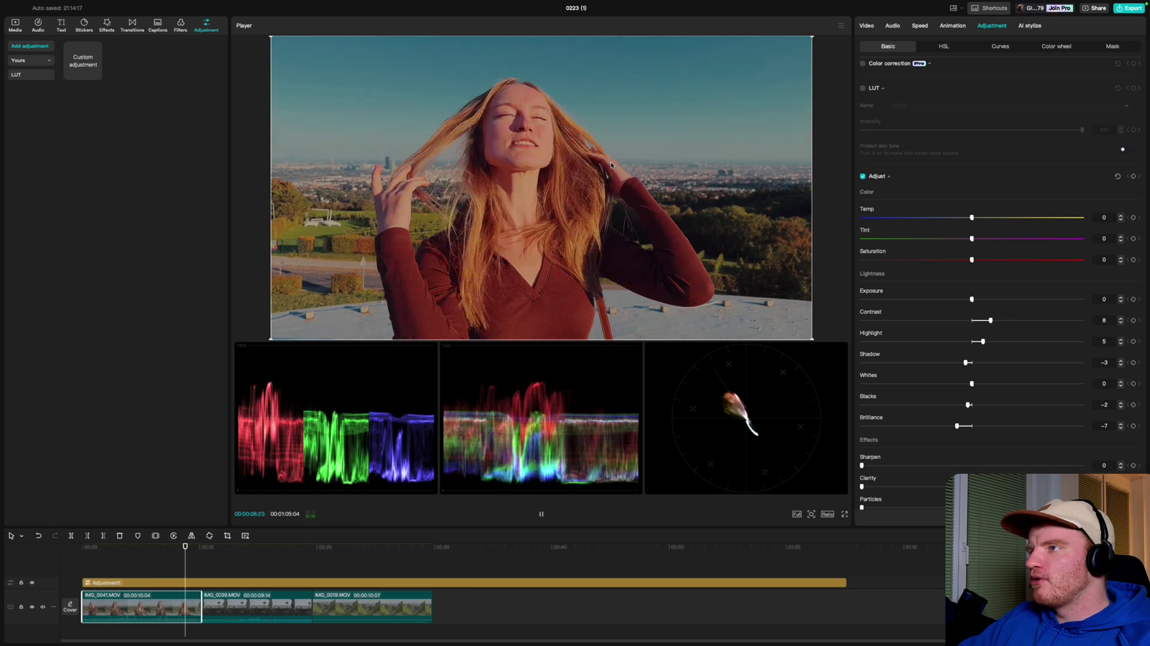
key(space)
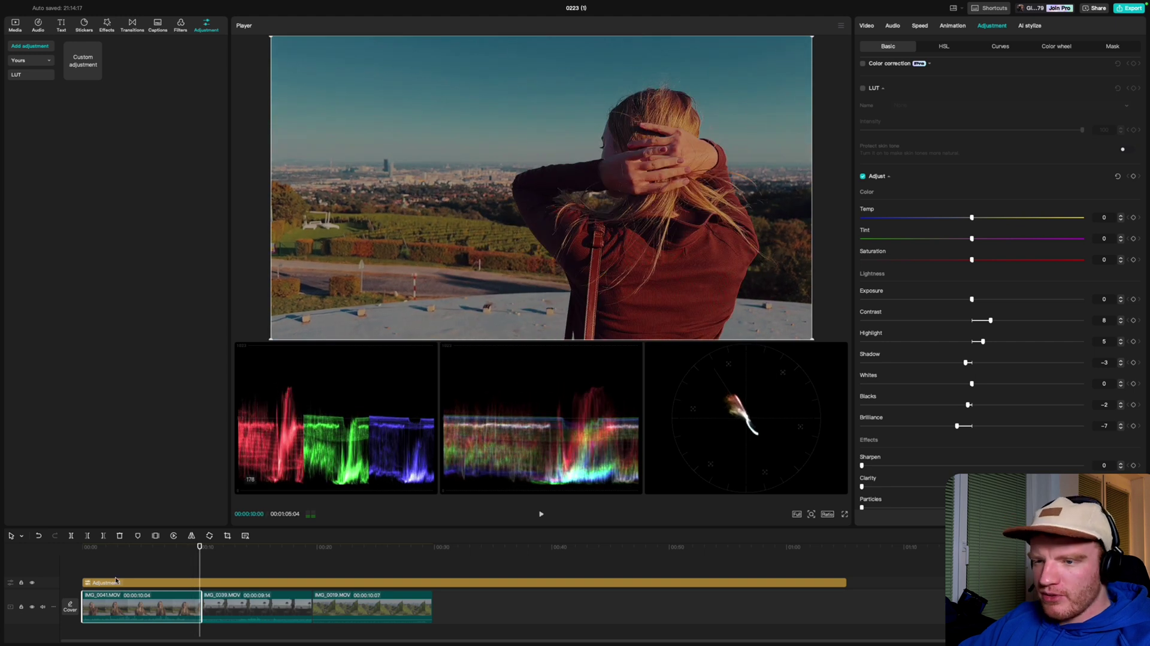
click(43, 607)
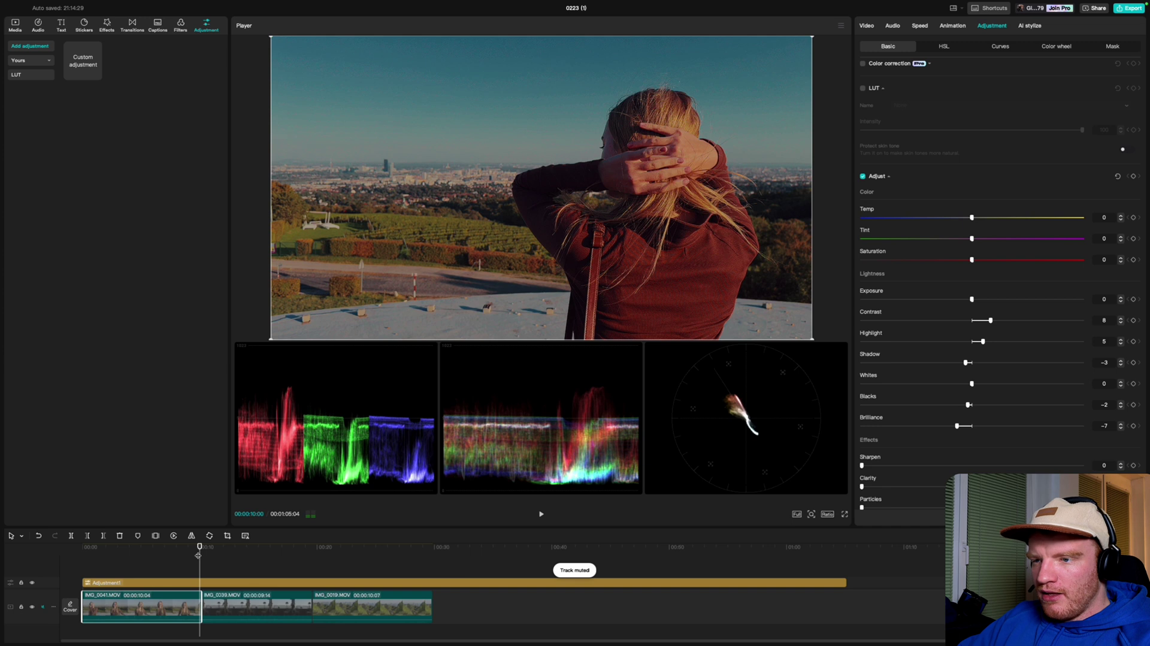
drag(200, 547, 242, 556)
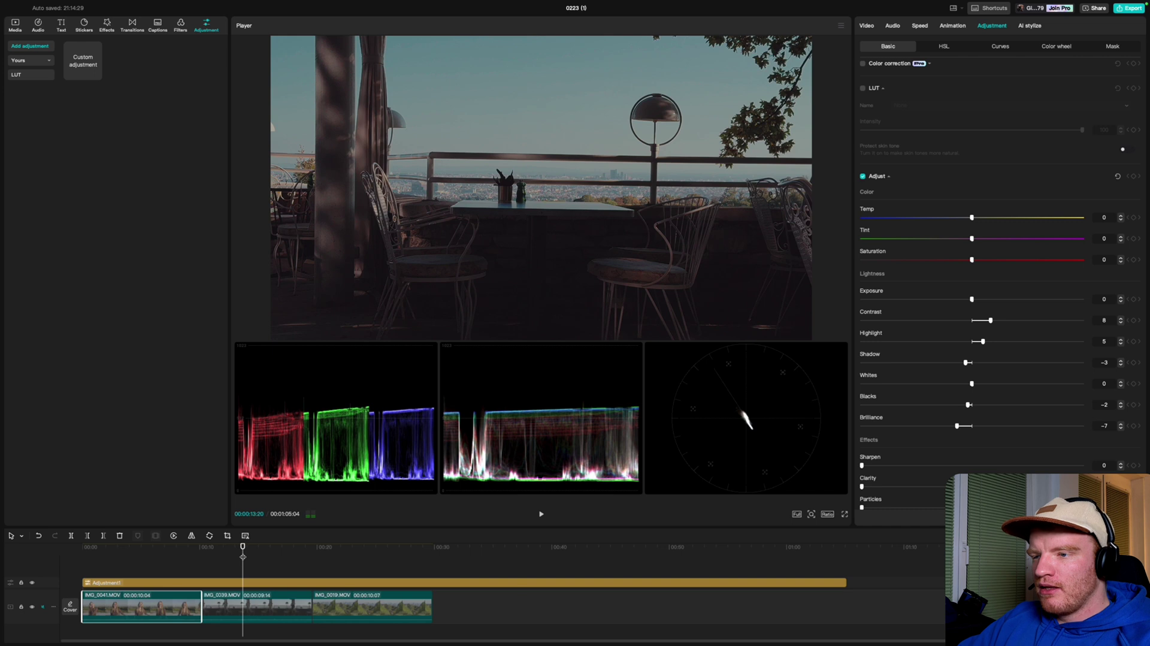
Give IMG_0039 Contrast 18, Saturation 20 and Whites 4, returning a trial Brilliance boost to 0.
click(259, 611)
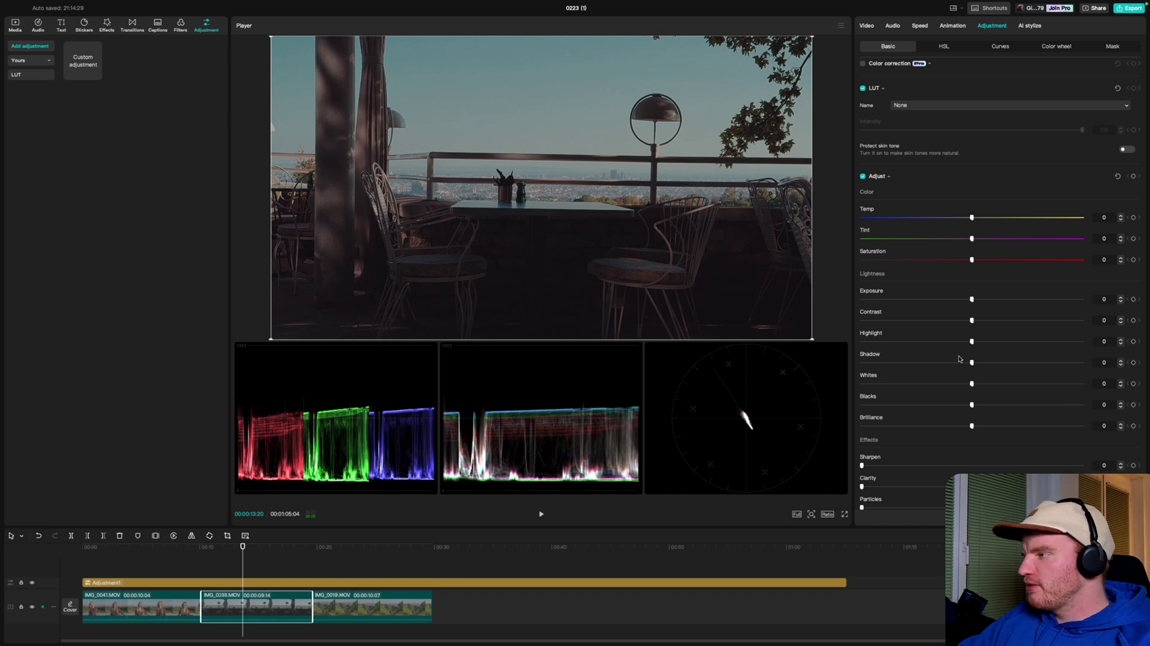
drag(971, 426, 1016, 430)
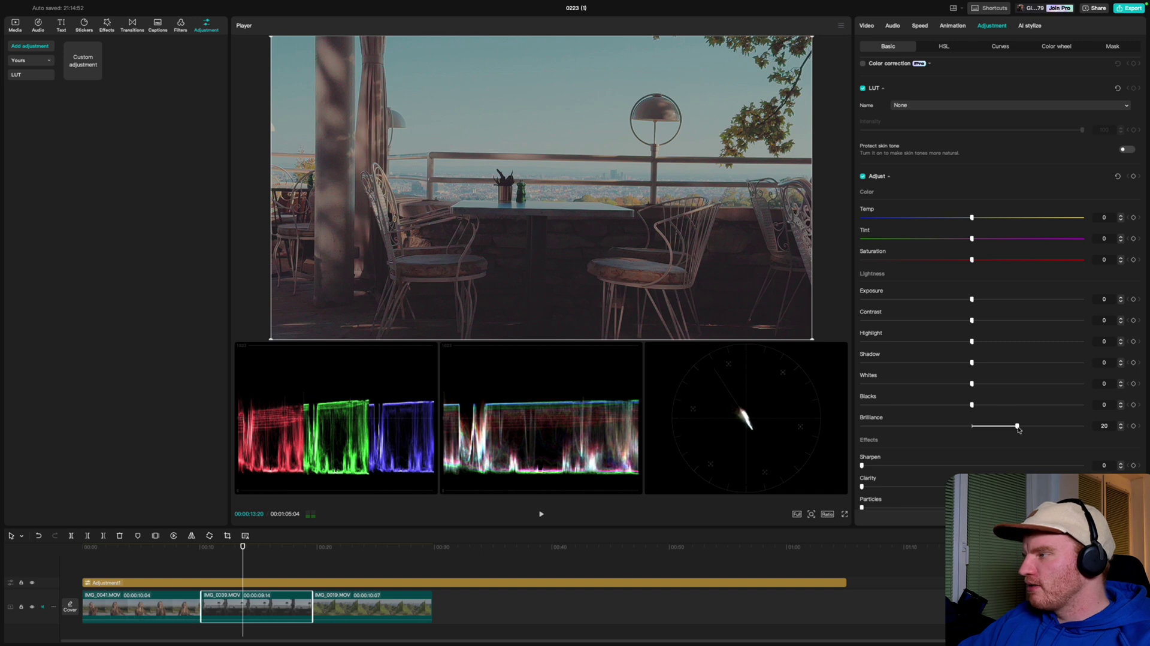
drag(1017, 426, 996, 429)
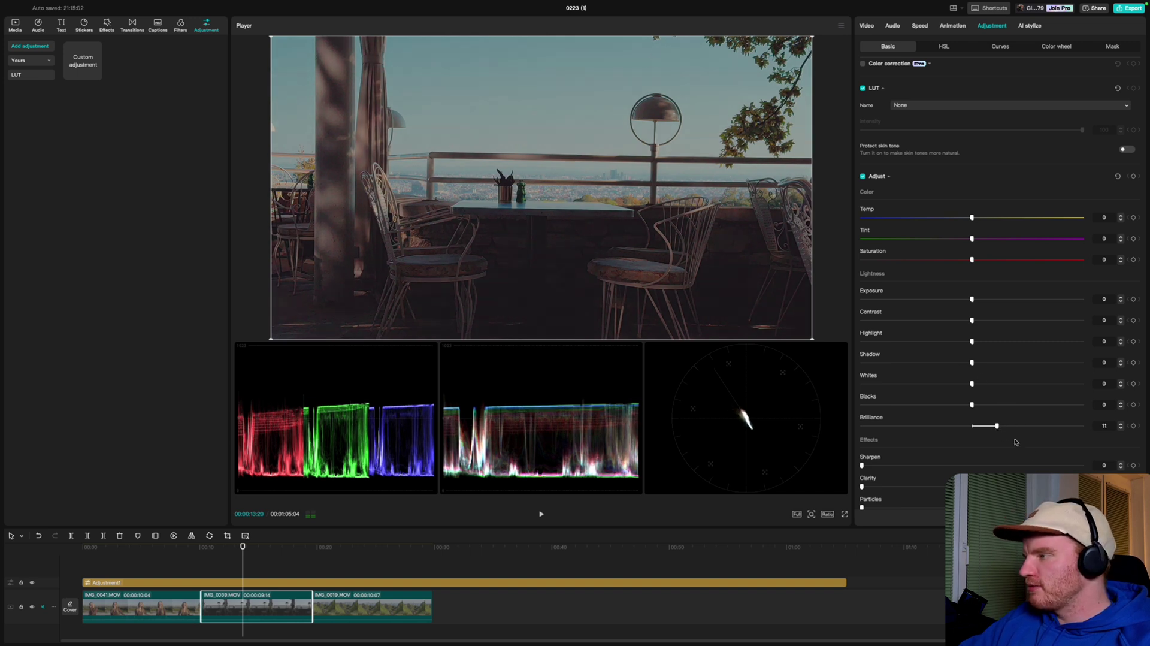
drag(997, 426, 973, 428)
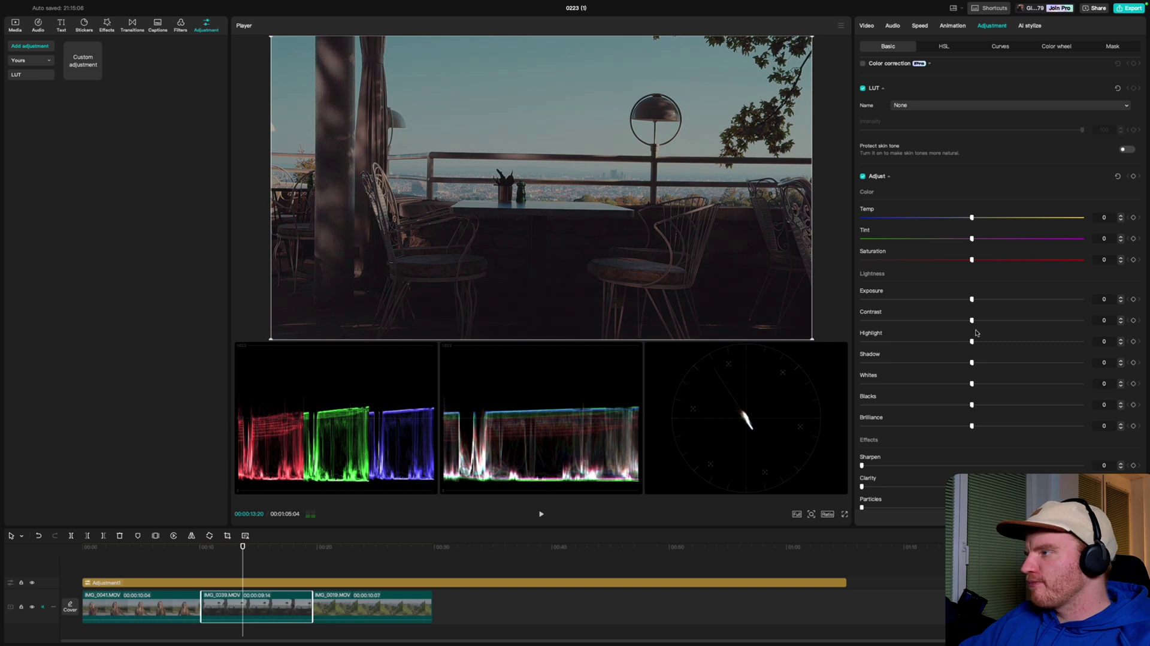
drag(971, 319, 1012, 321)
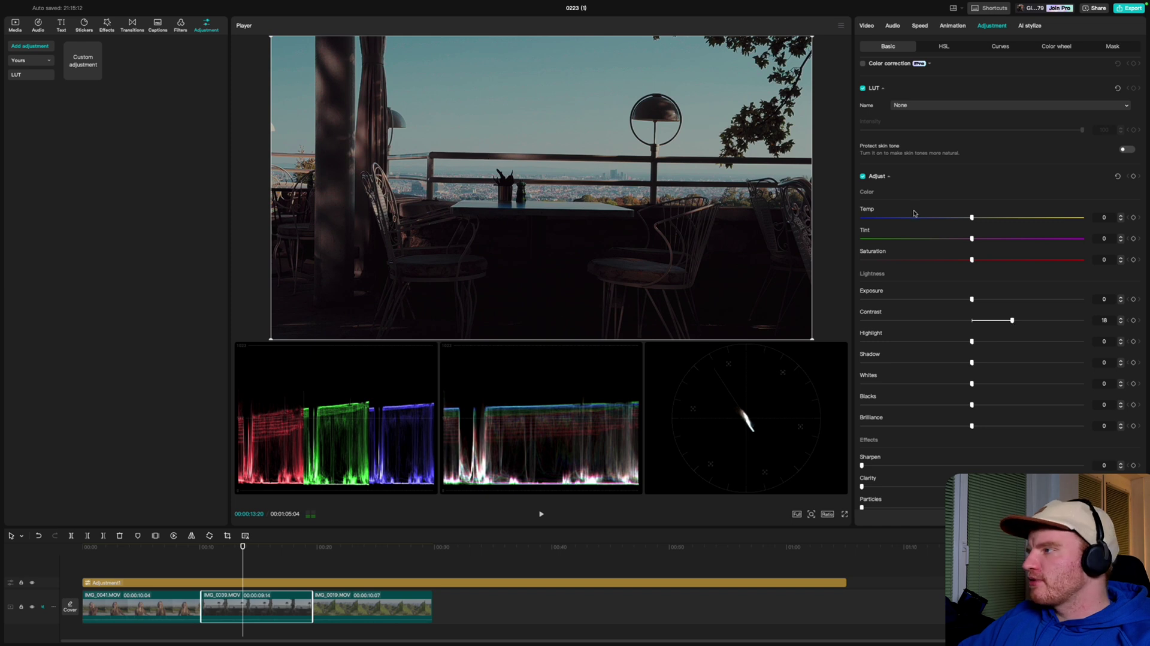
drag(972, 260, 1015, 261)
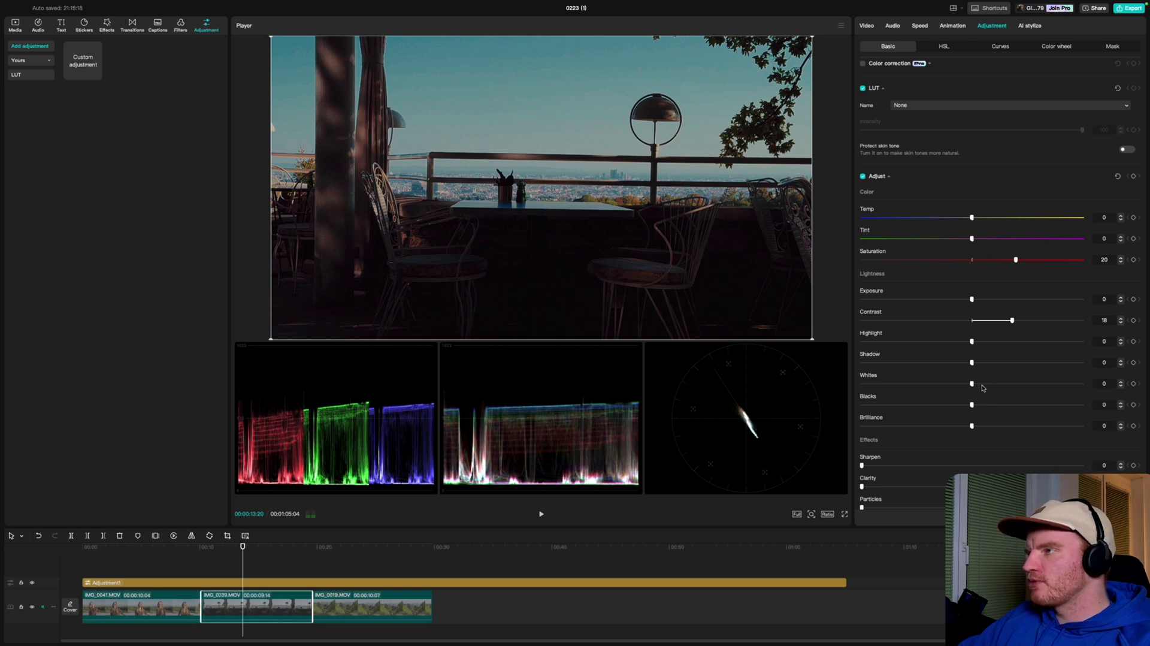
mouse_move(972, 384)
mouse_down()
mouse_move(991, 384)
mouse_move(981, 387)
mouse_up()
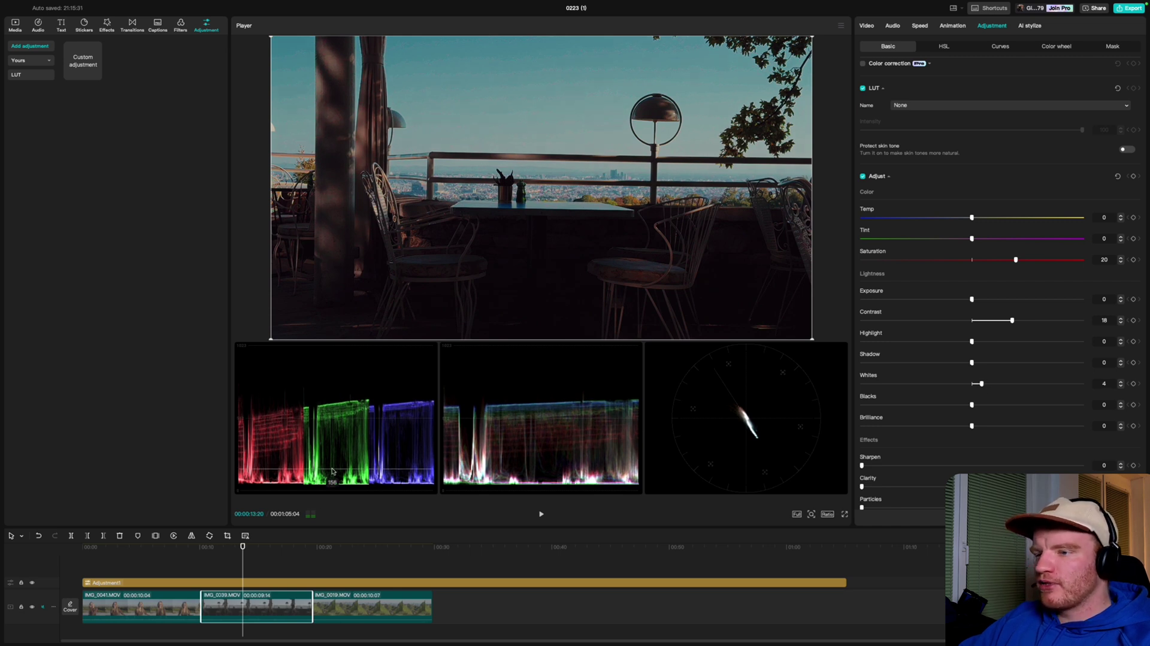
Set the vineyard clip IMG_0019 to Contrast 15, Brilliance -9, Blacks -3 and Shadow -4.
click(345, 562)
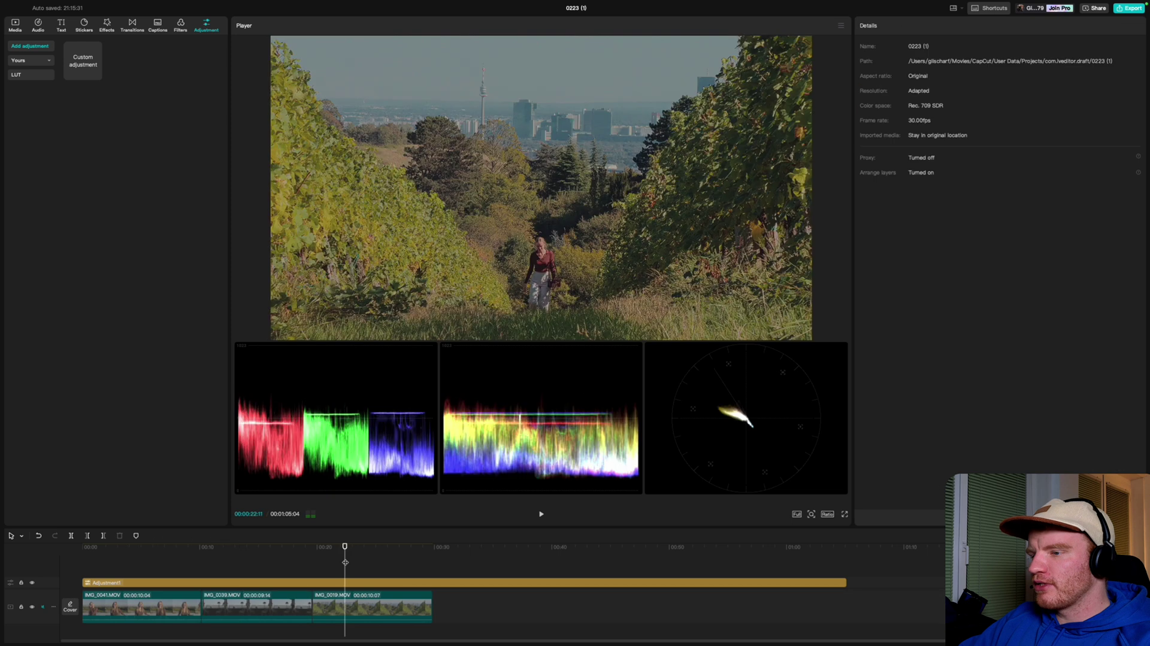
click(353, 609)
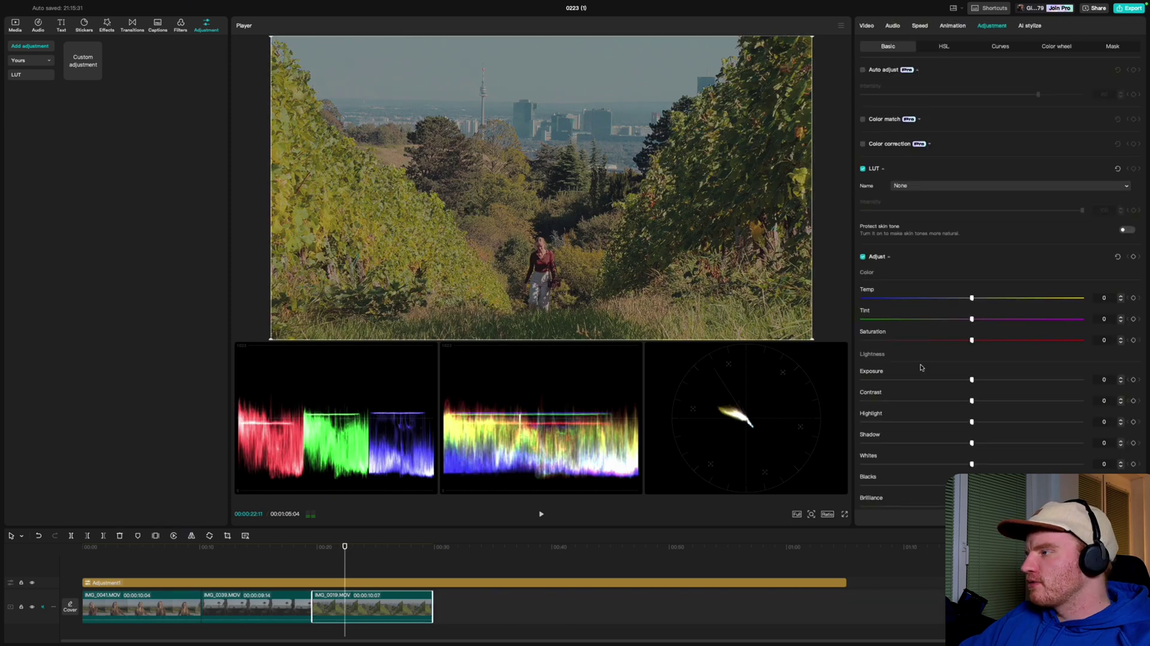
drag(972, 400, 1004, 401)
scroll(994, 413, down, 3)
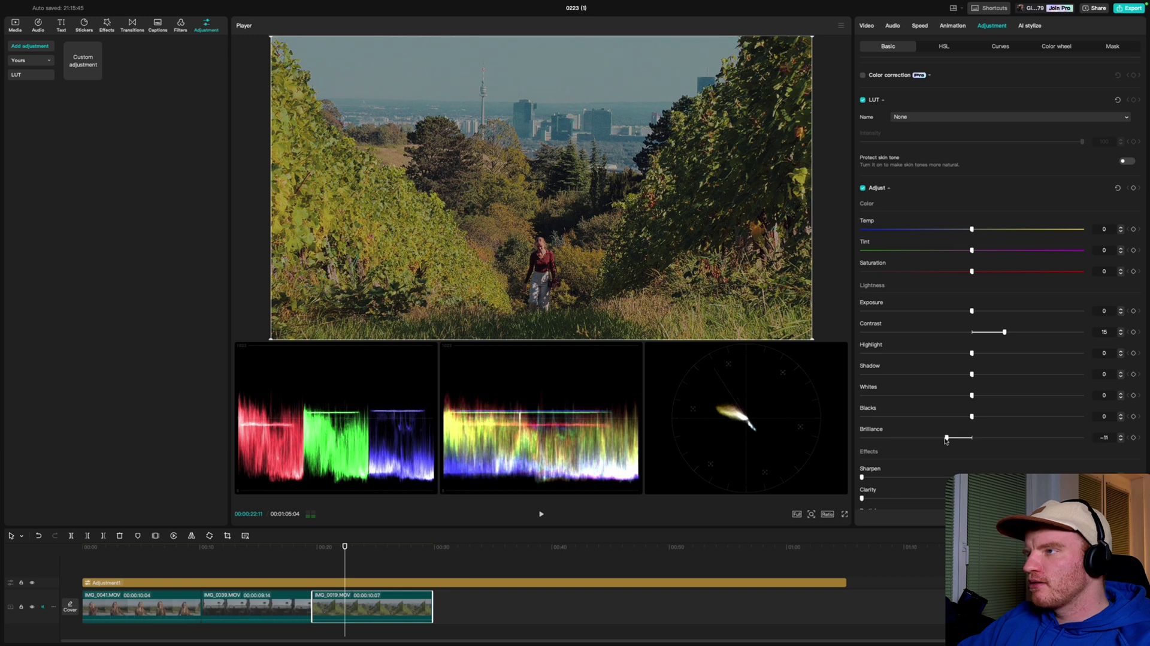
drag(952, 448, 943, 448)
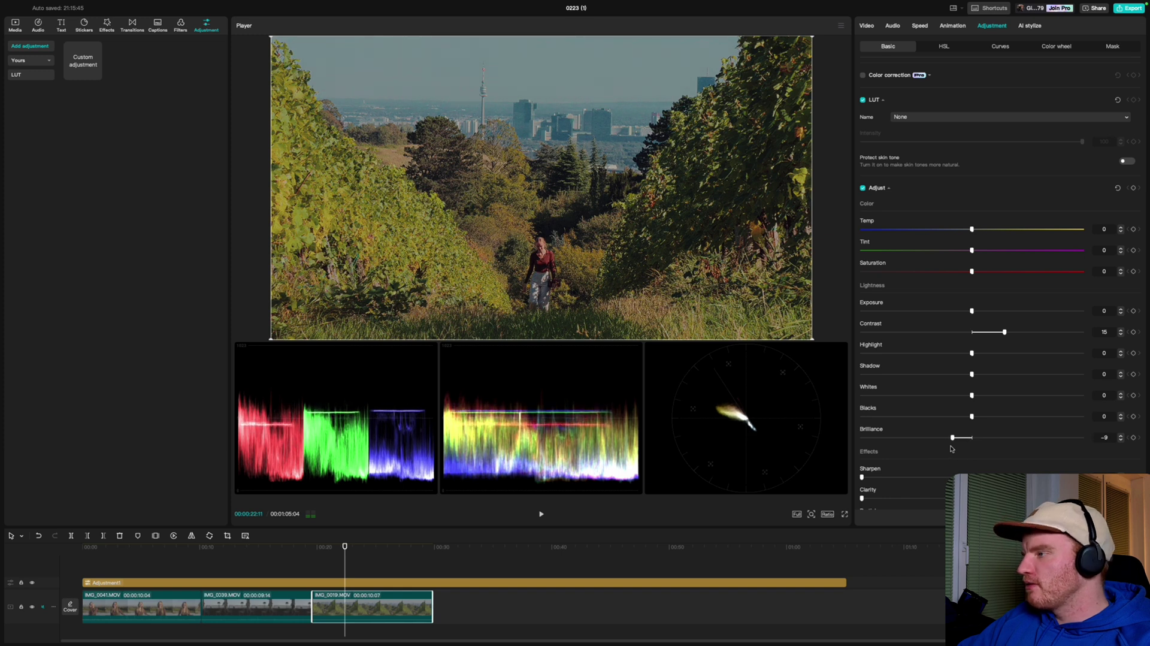
click(966, 415)
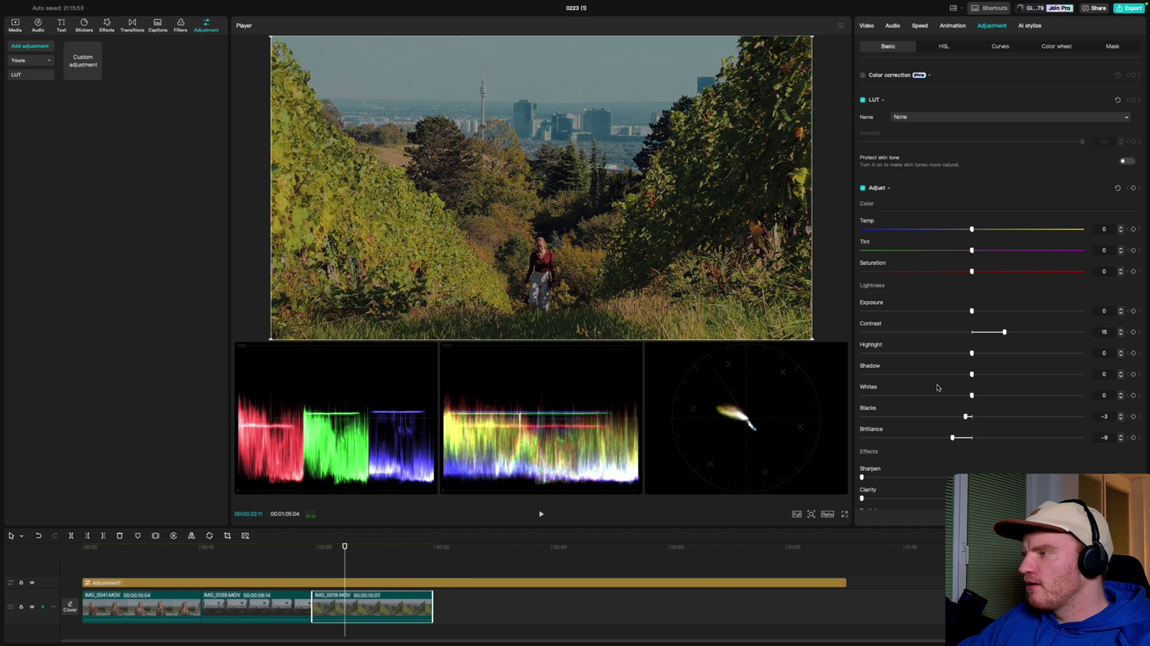
click(961, 374)
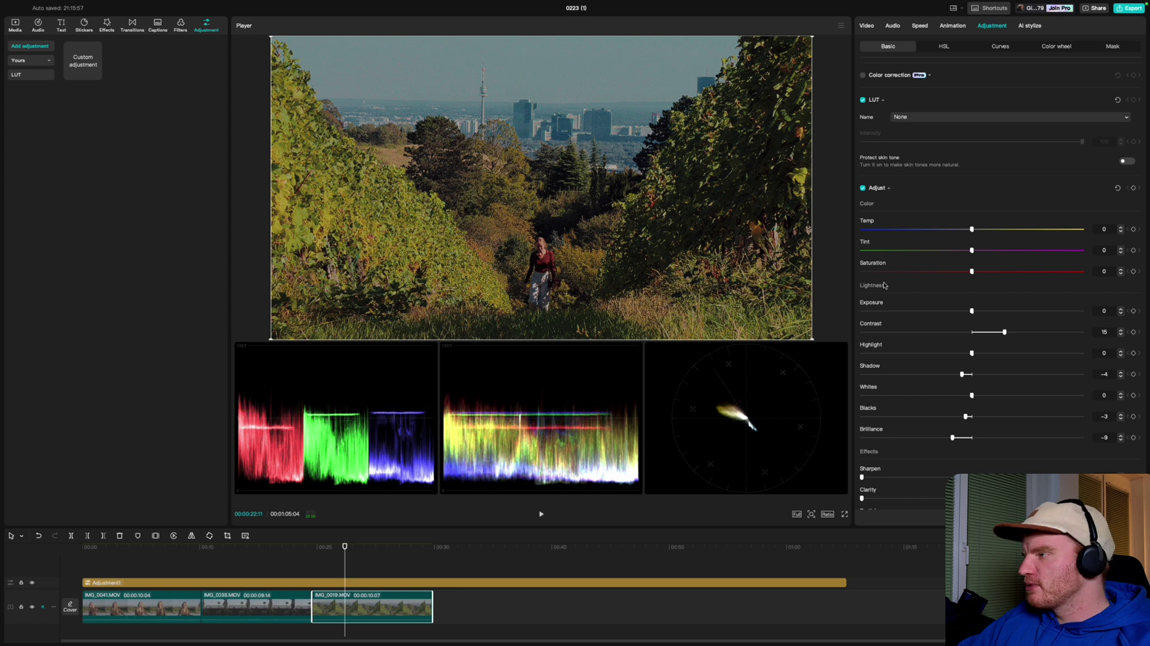
Try a lower Highlight on IMG_0019, compare it, and undo it so Highlight stays at 0.
drag(970, 354, 918, 353)
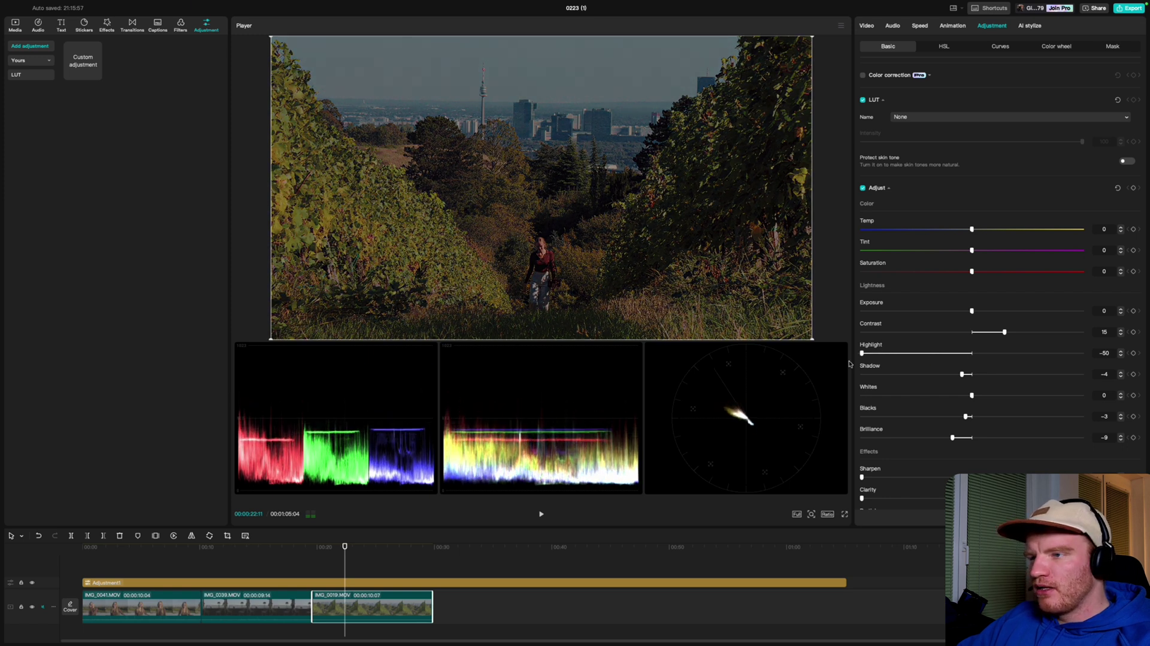
key(ctrl+z)
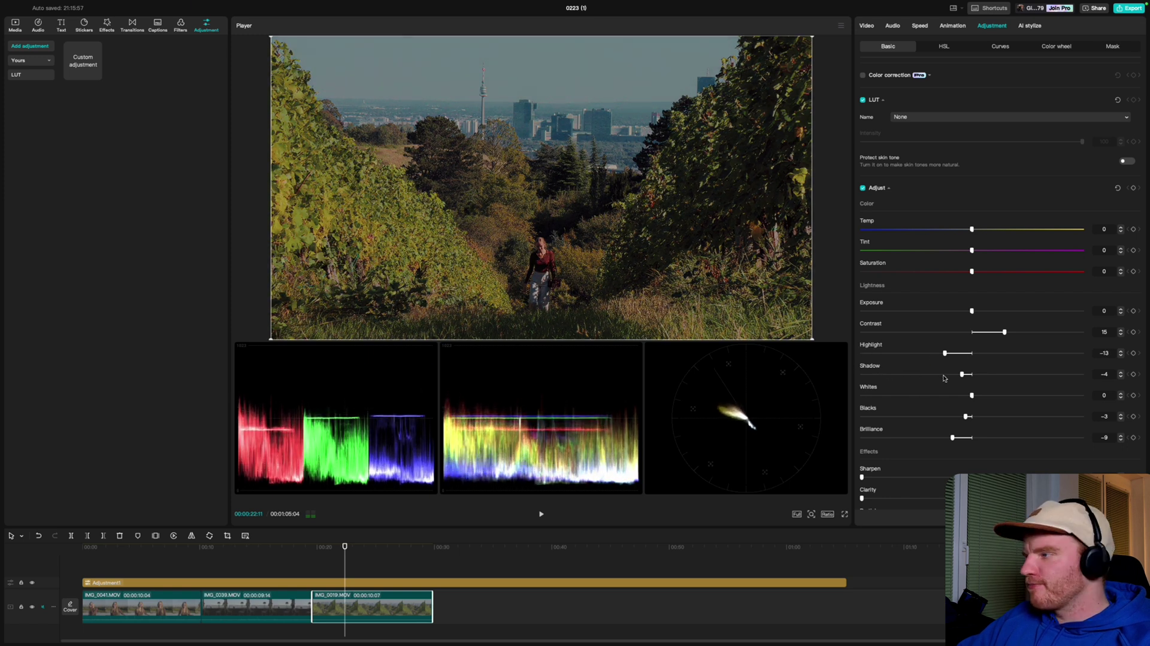
key(ctrl+shift+z)
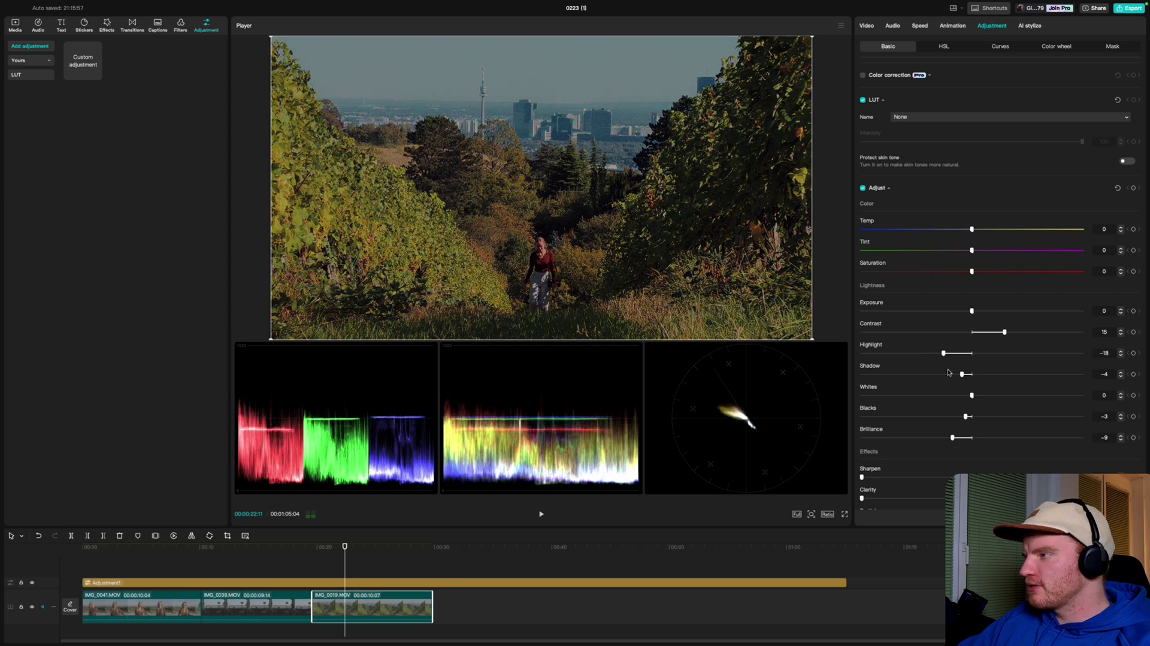
key(ctrl+z)
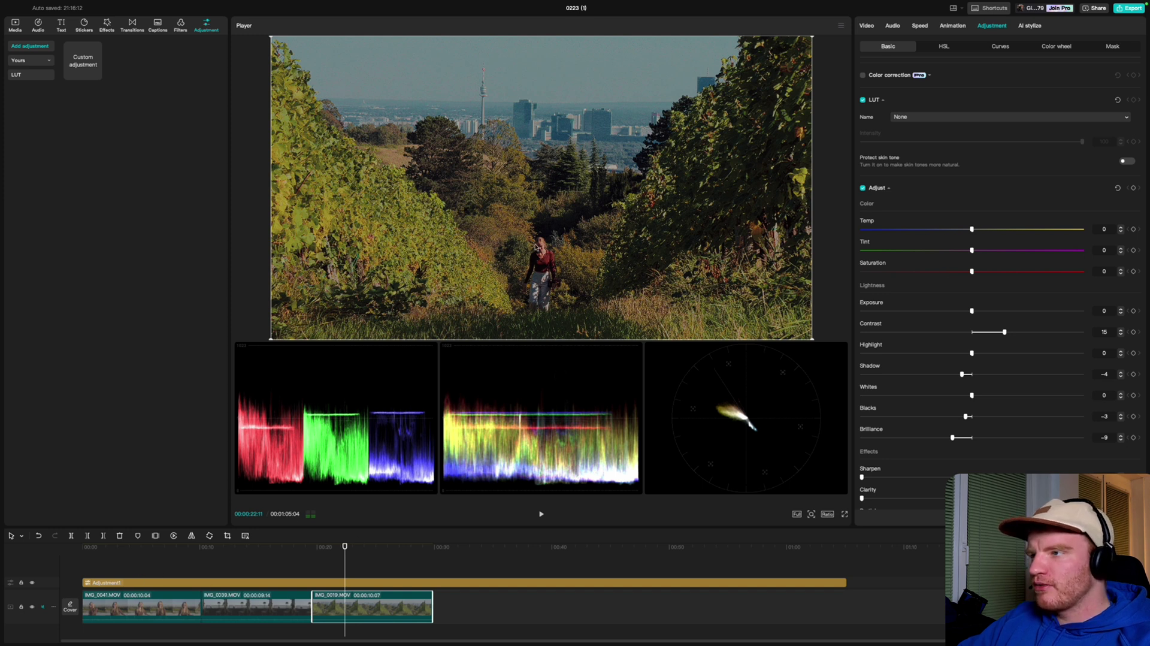
click(158, 590)
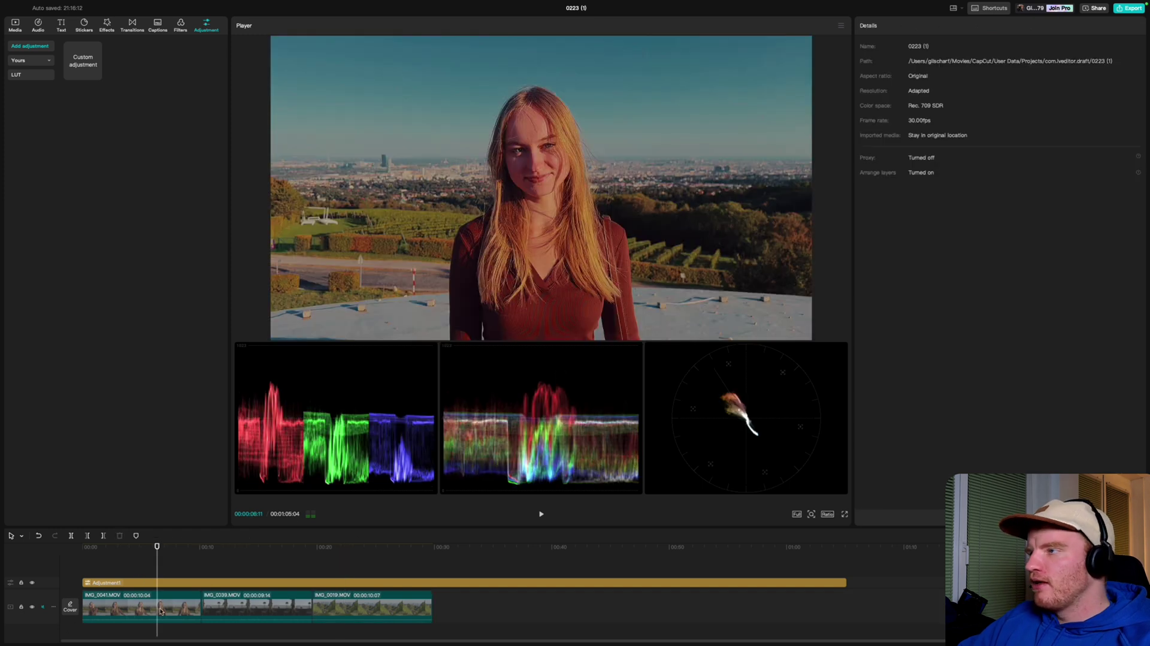
Nudge IMG_0041's saturation down slightly, then show Adjustment1's LUT Name list.
click(160, 611)
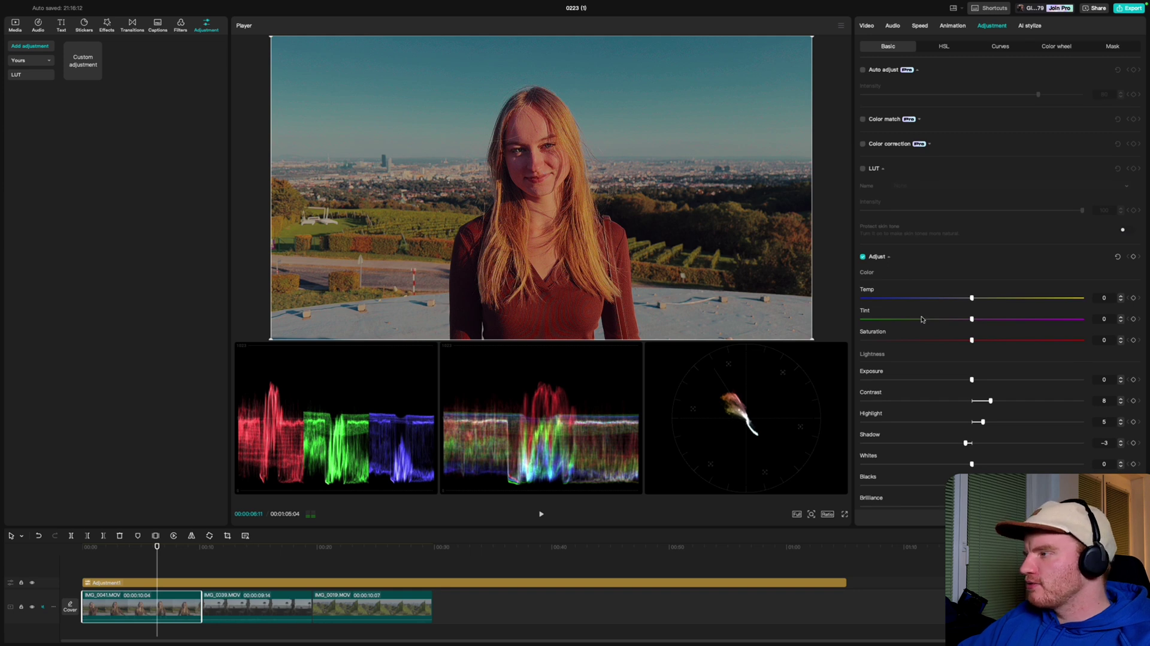
mouse_move(972, 340)
mouse_down()
mouse_move(953, 344)
mouse_move(966, 344)
mouse_up()
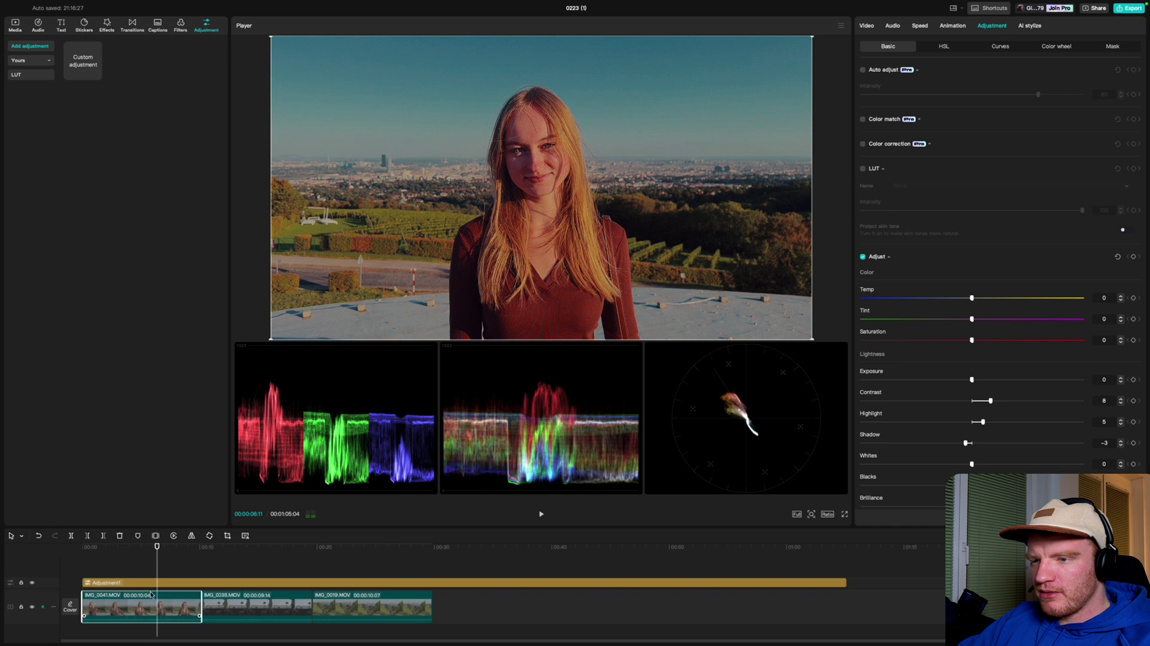
click(166, 584)
click(1012, 160)
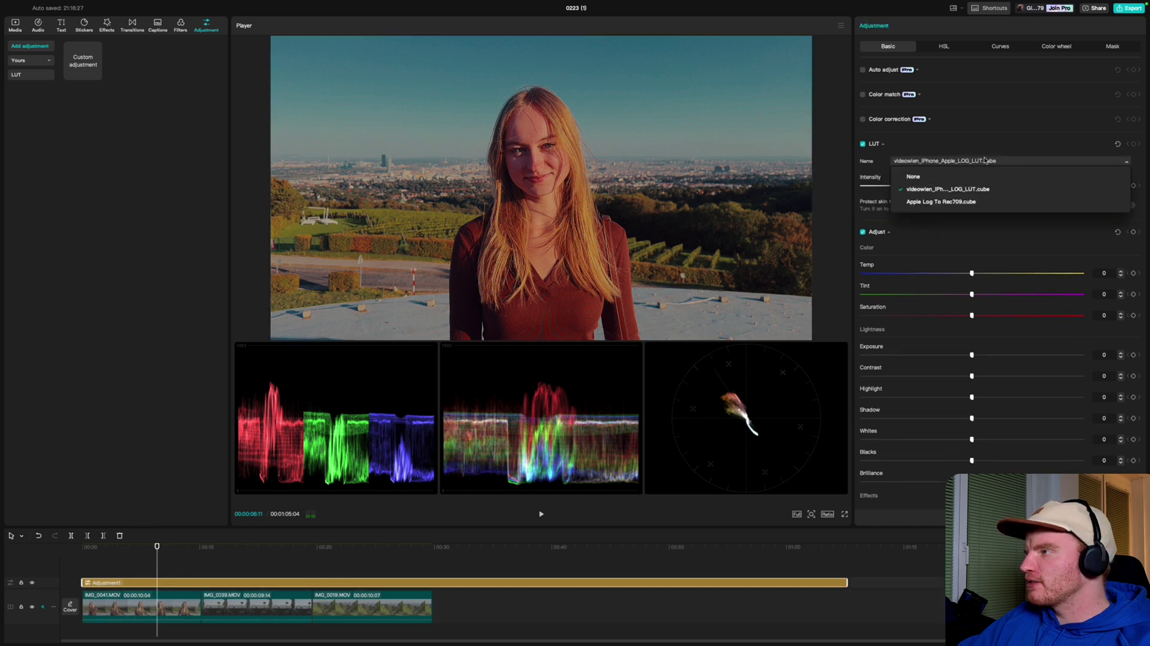
Switch the adjustment layer to Apple Log To Rec709.cube at intensity 80 and set IMG_0041 Saturation to -10.
click(929, 204)
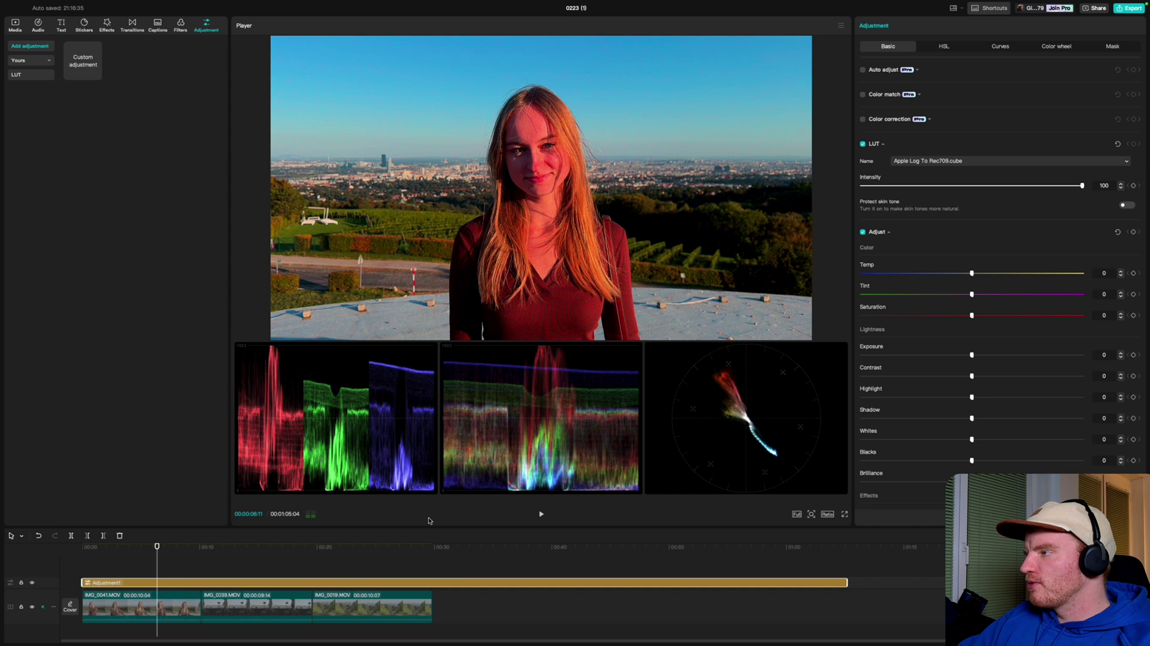
click(167, 599)
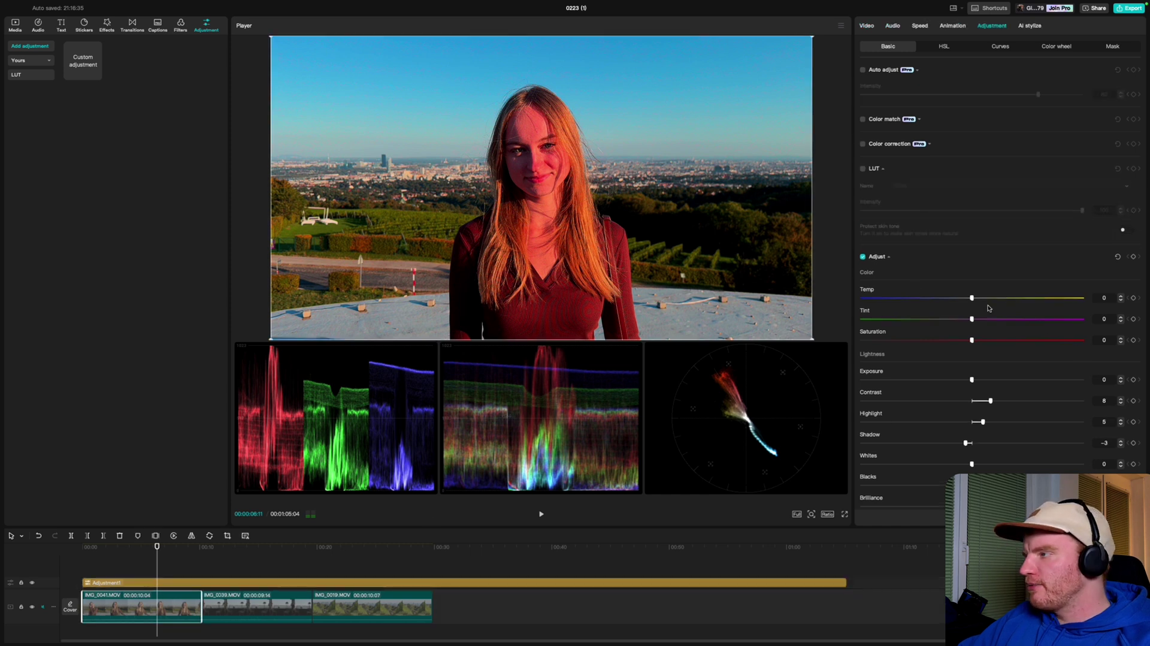
drag(971, 340, 943, 345)
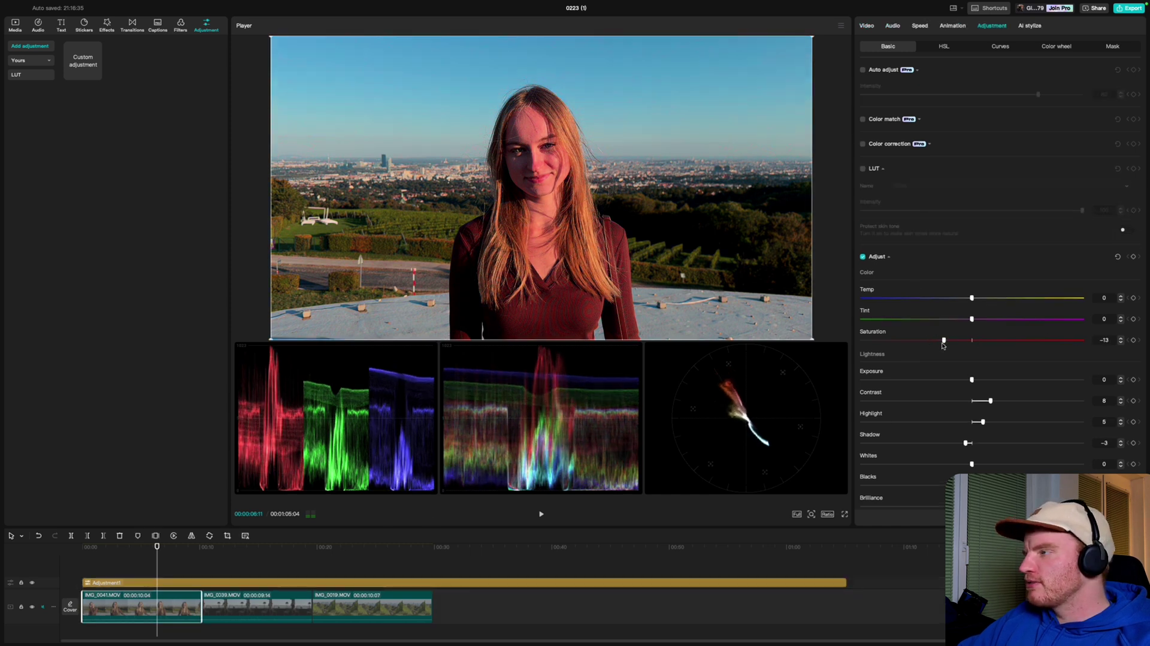
click(205, 582)
drag(1082, 185, 1040, 188)
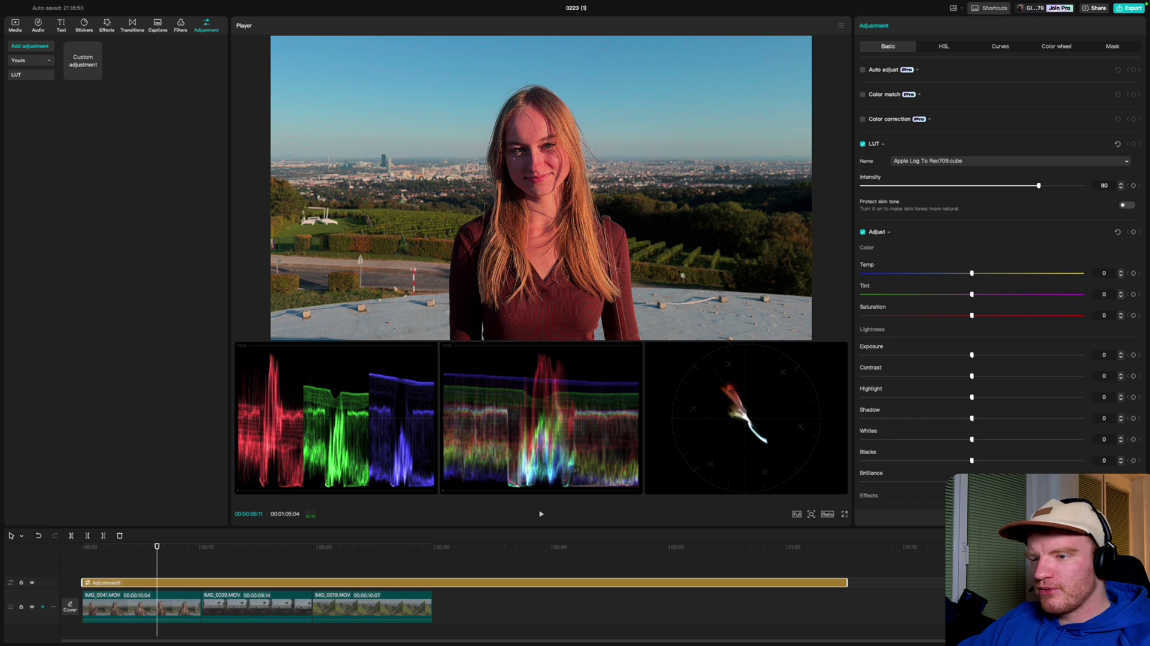
click(148, 609)
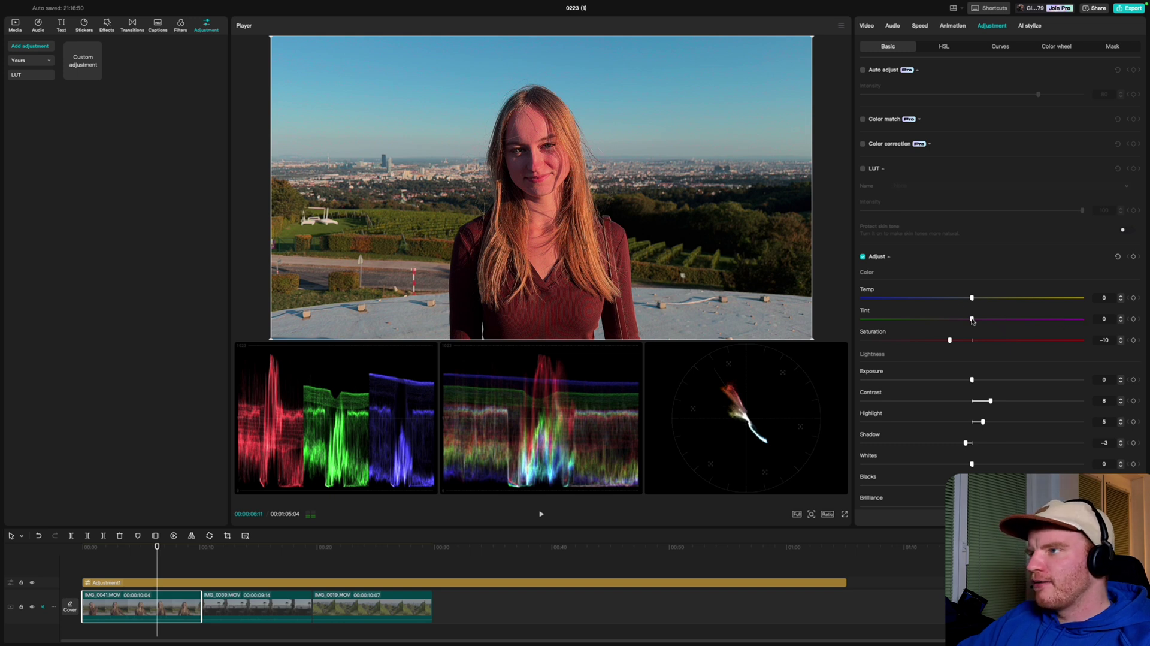
Try a Tint of -6 on IMG_0041, undo the tint and saturation tweaks, and return to the edit's start.
drag(973, 320, 957, 324)
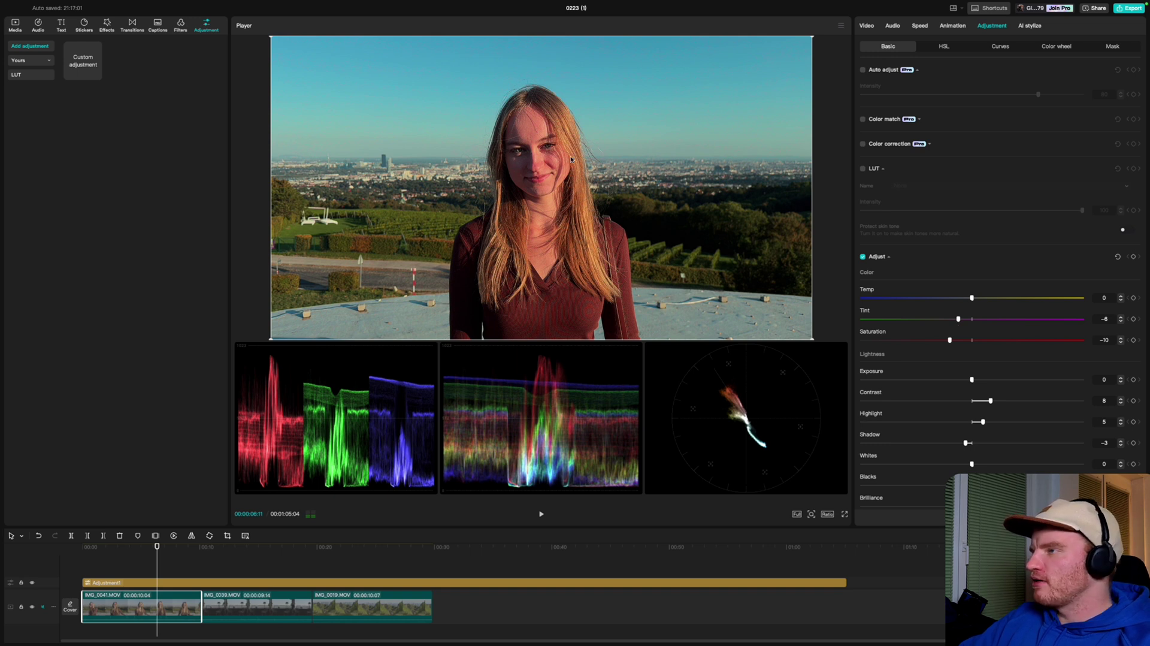
scroll(1004, 422, down, 3)
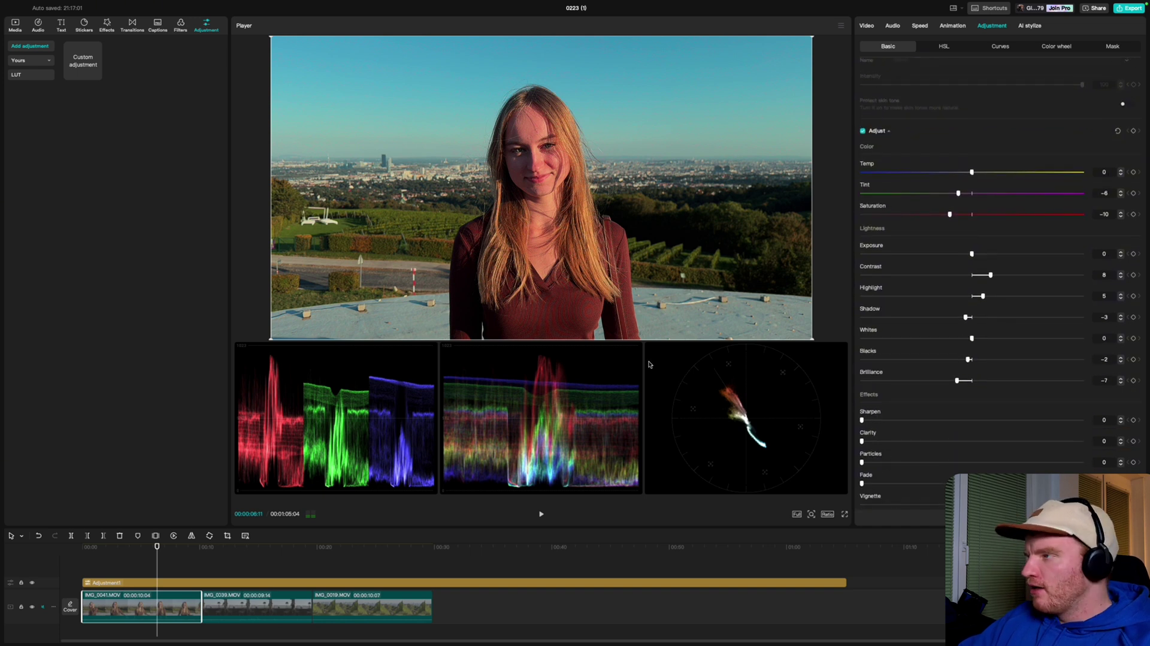
scroll(925, 217, up, 3)
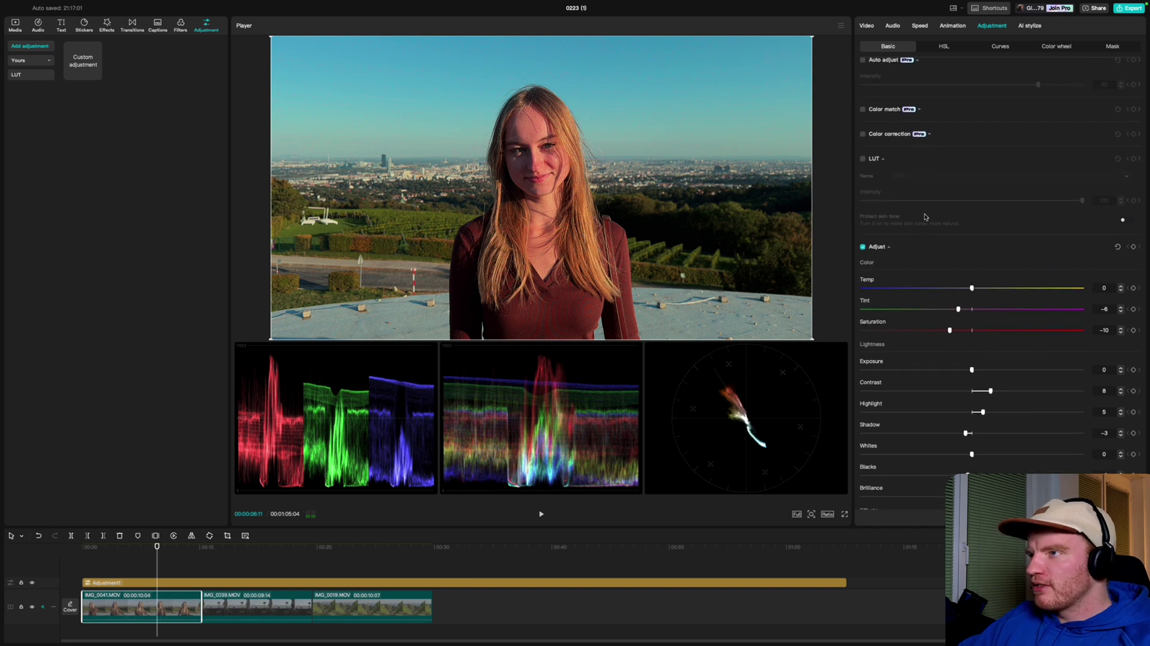
key(super+z)
key(super+z)
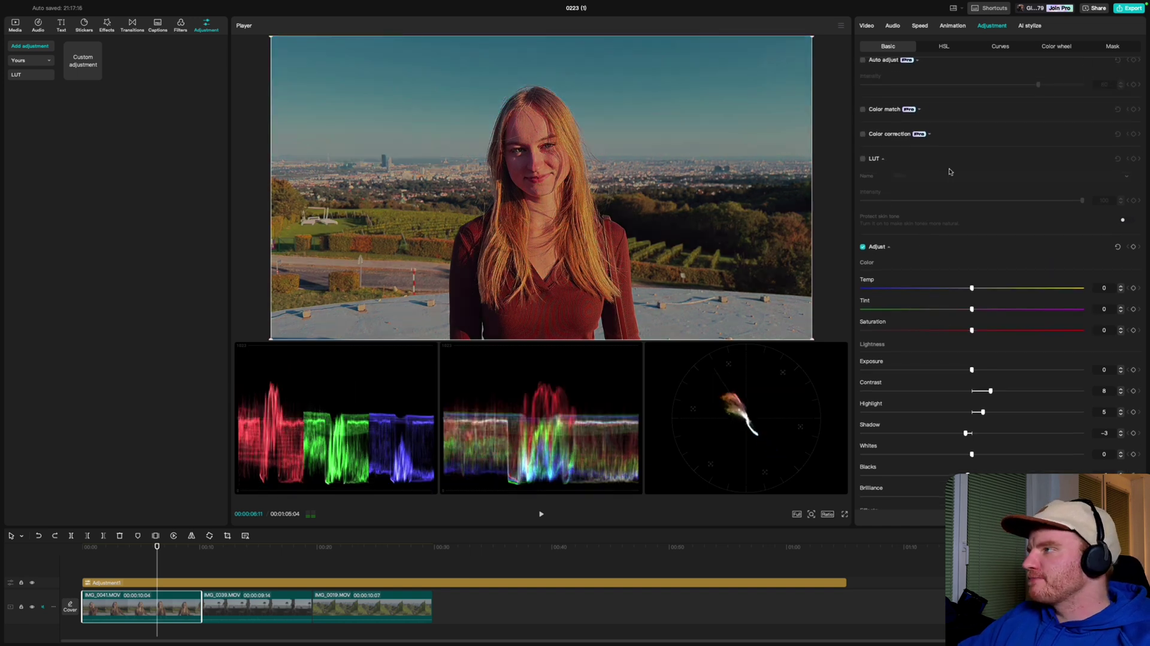
scroll(953, 168, up, 1)
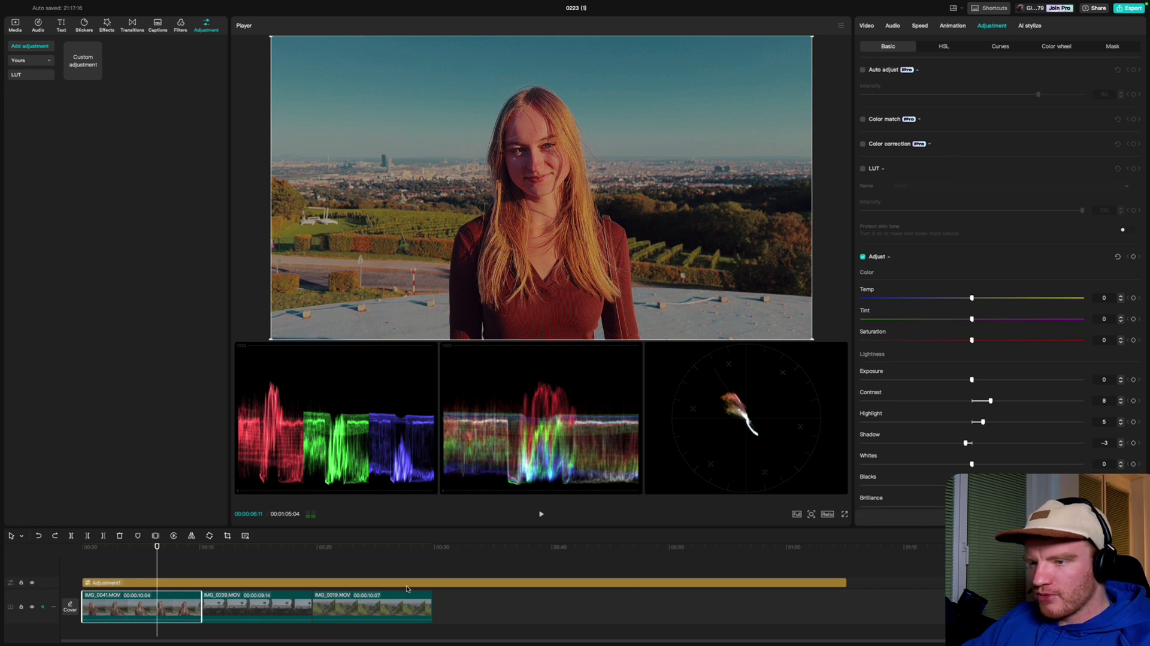
key(Home)
Split Adjustment1 where the clips end at 00:00:29:25 and delete the excess piece.
key(space)
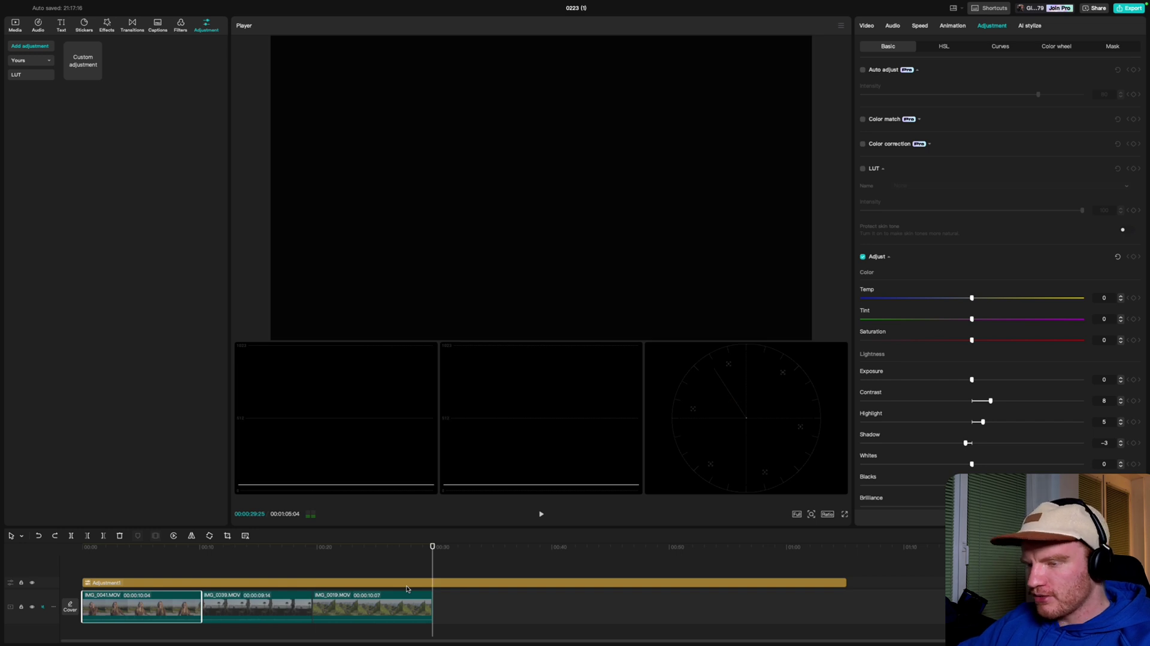
key(ctrl+b)
click(434, 584)
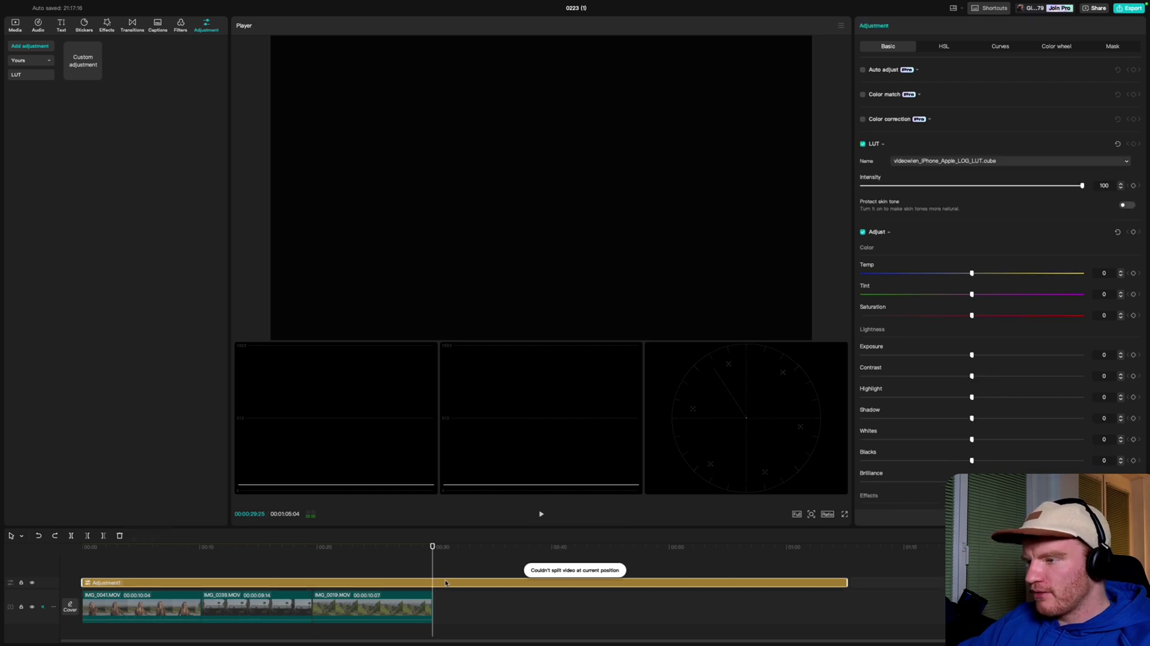
key(ctrl+b)
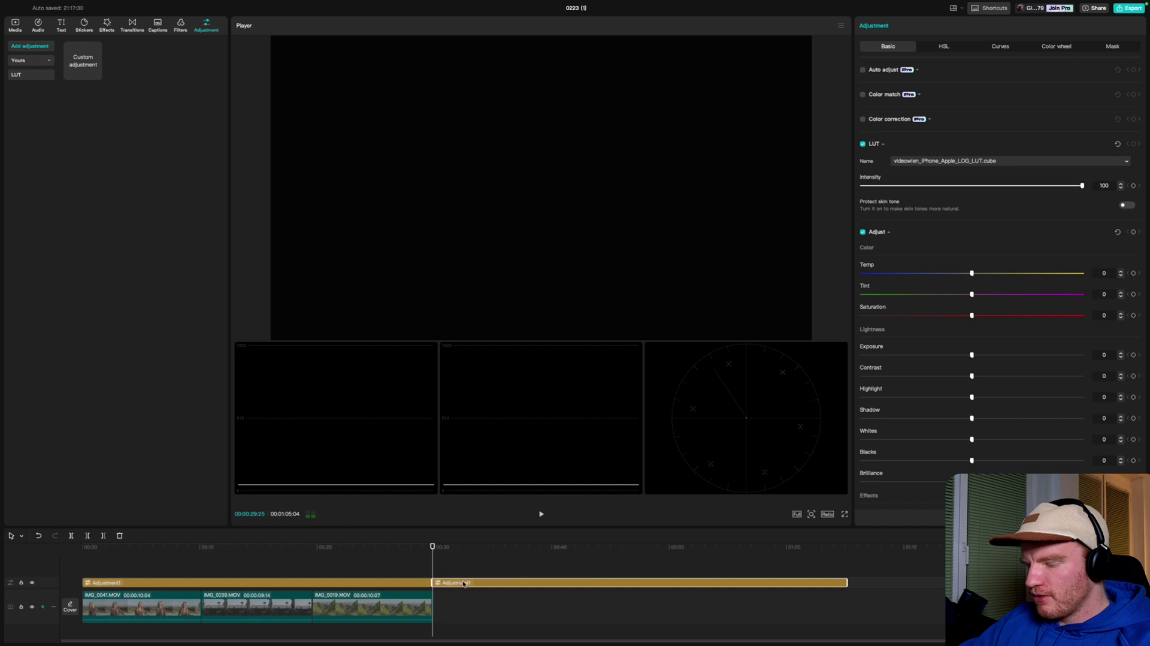
key(Delete)
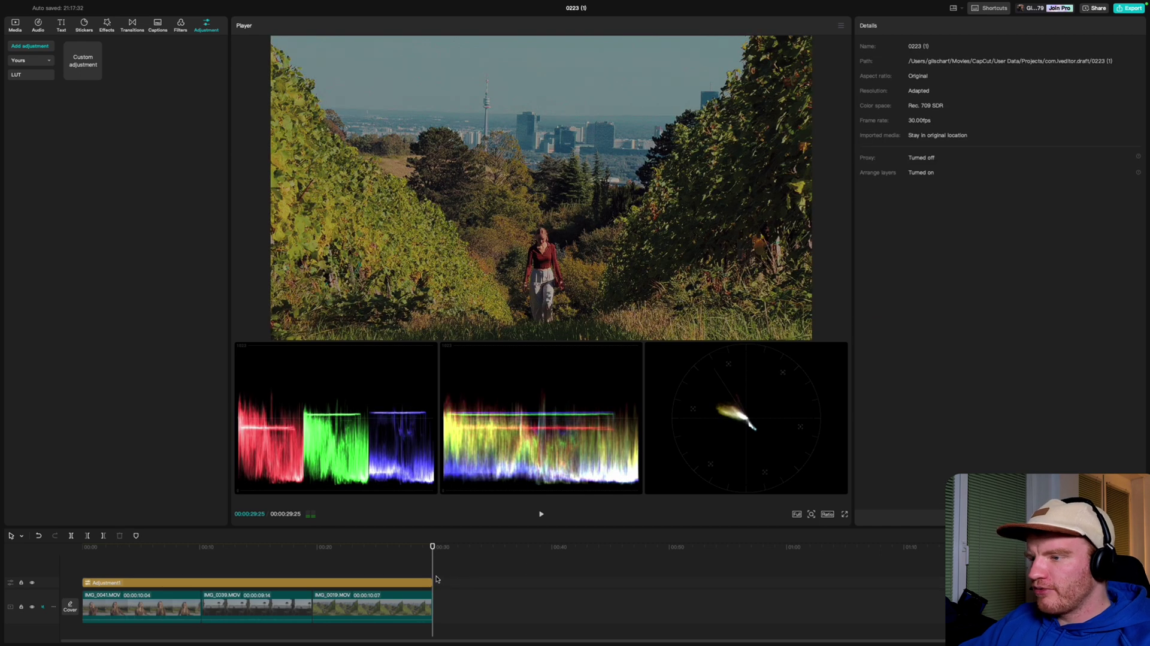
Fit the whole project in the timeline with Shift+Z and hide the colour oscilloscope.
scroll(436, 579, up, 5)
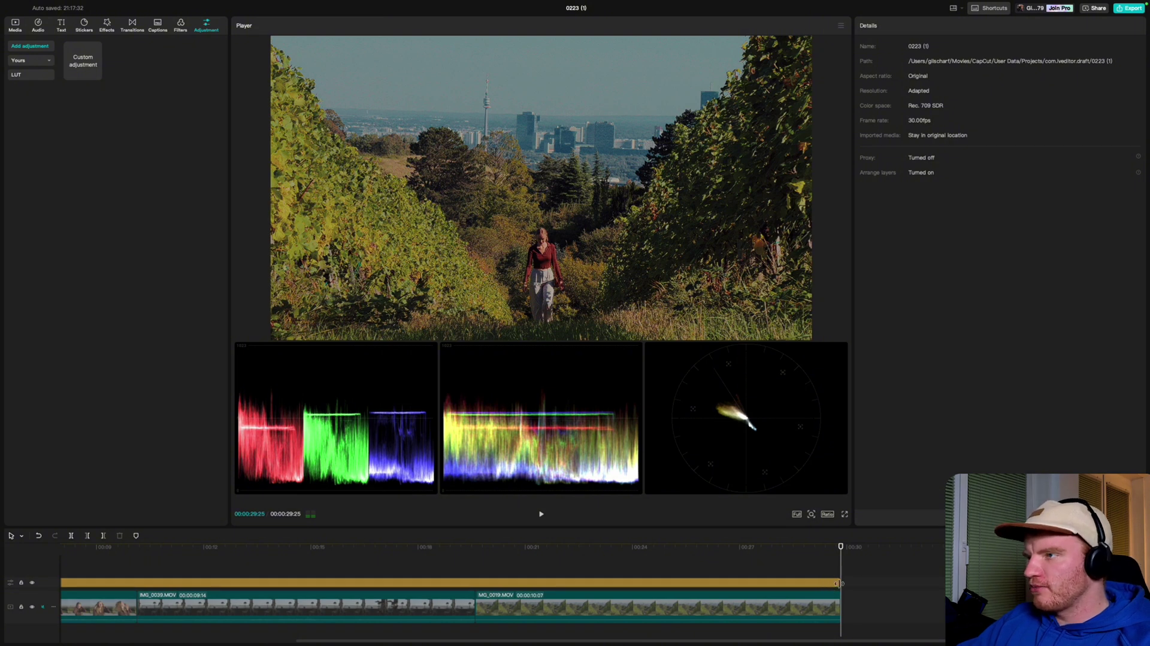
key(shift+z)
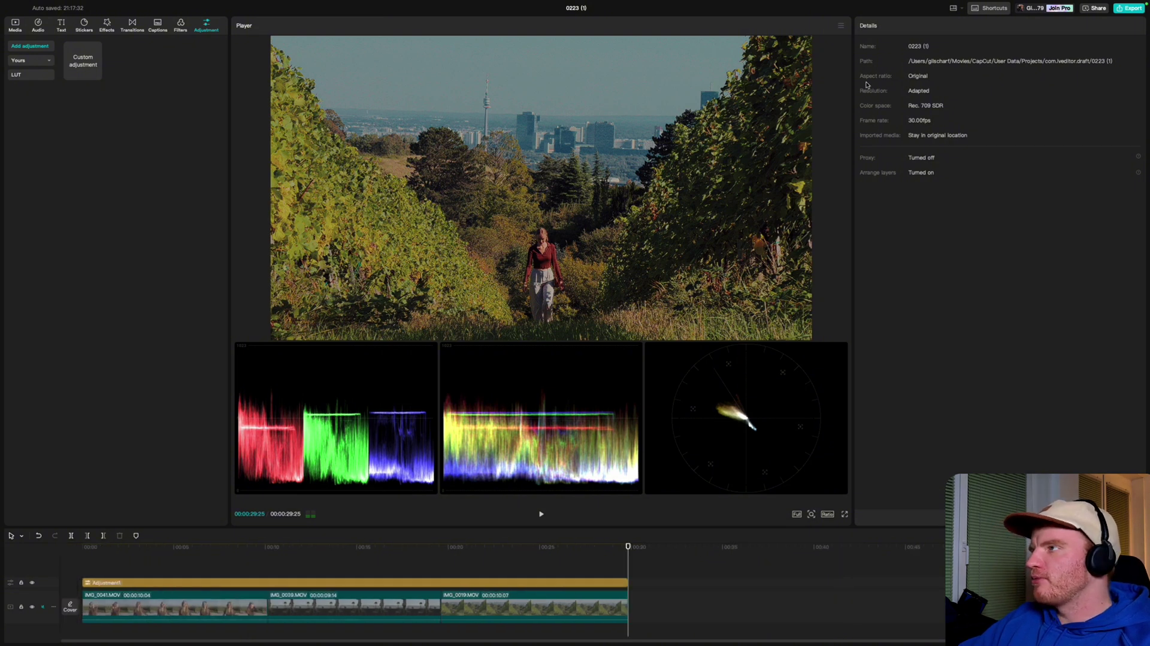
click(842, 27)
mouse_move(841, 42)
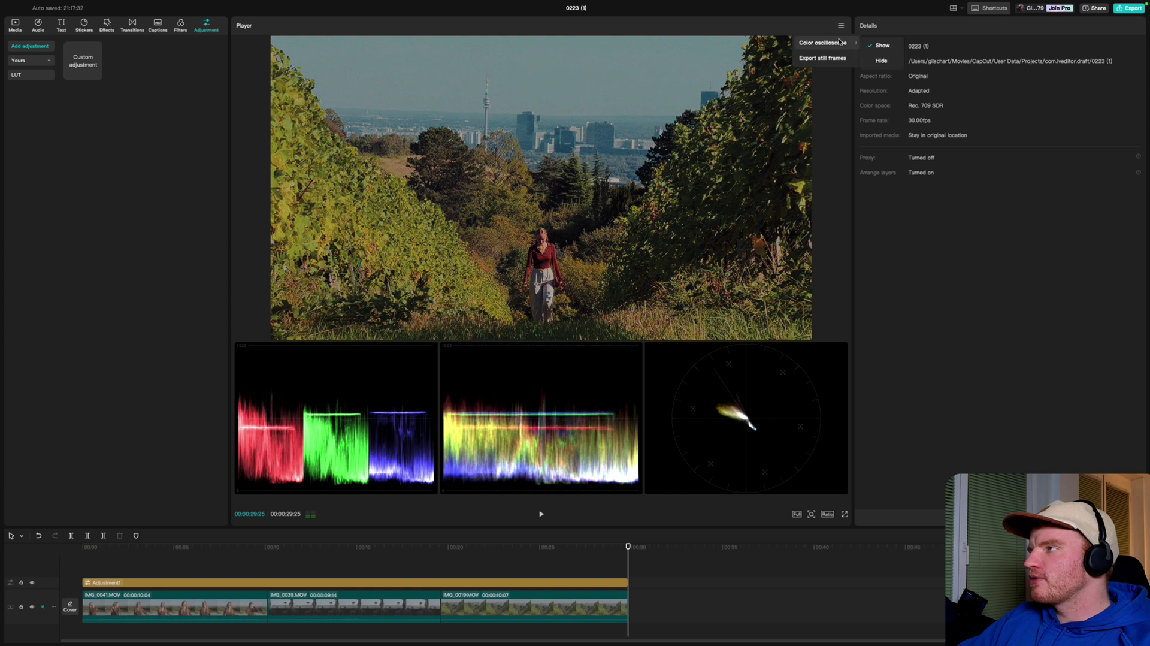
click(880, 60)
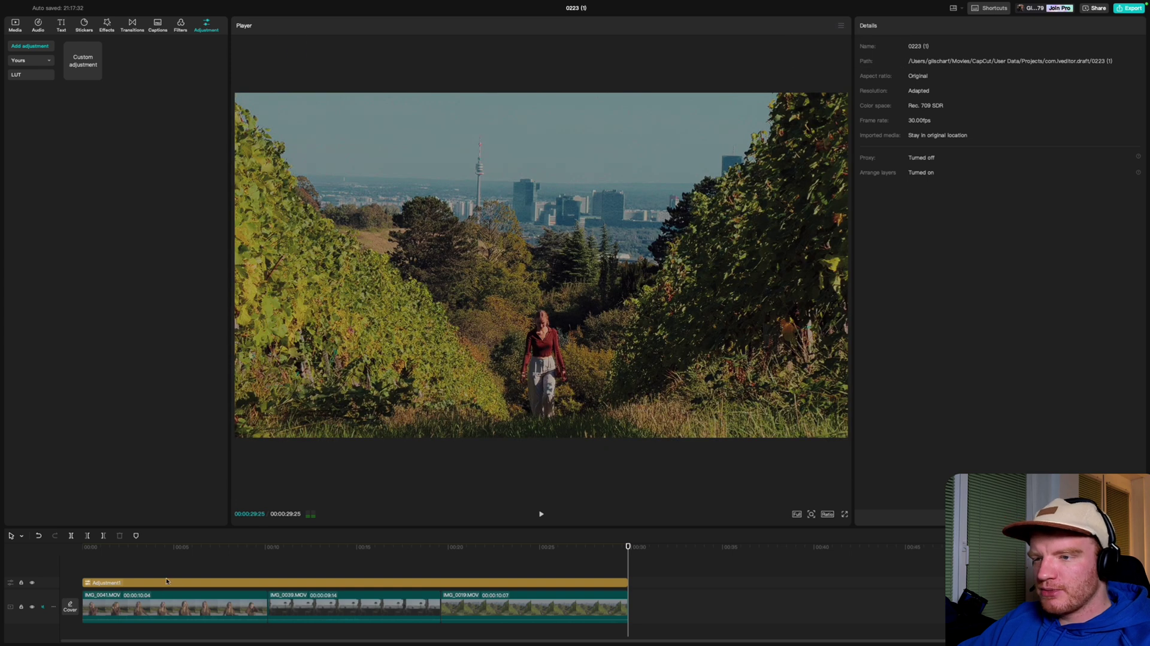
Play back the graded edit, skipping ahead to the terrace clip, then stop.
key(space)
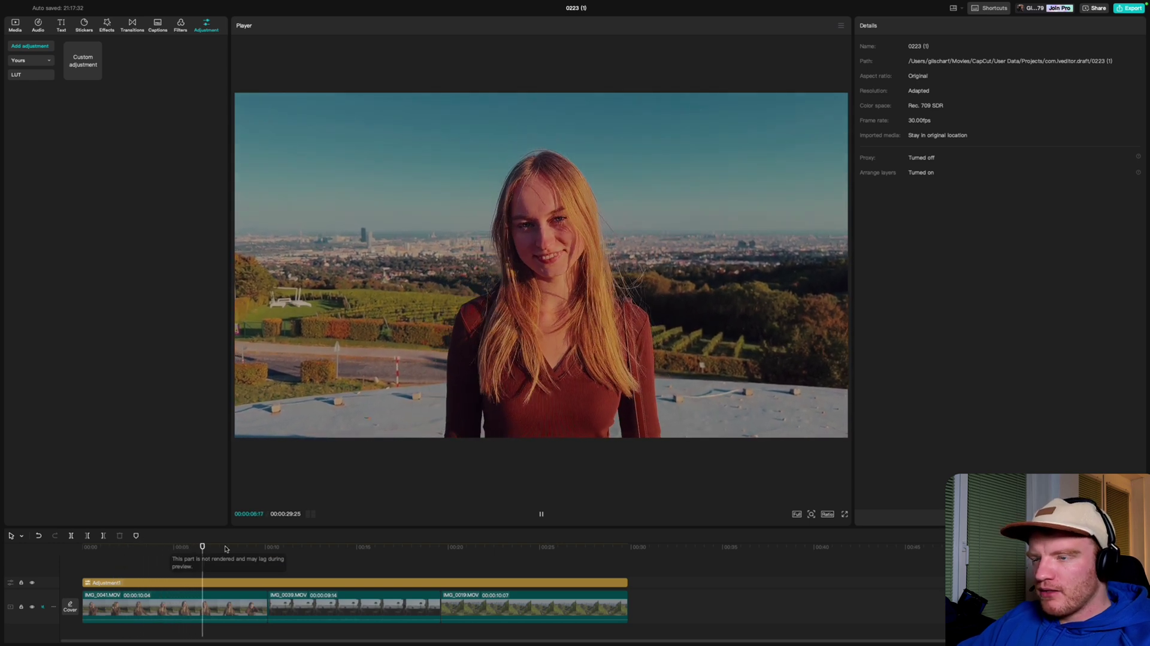
click(326, 547)
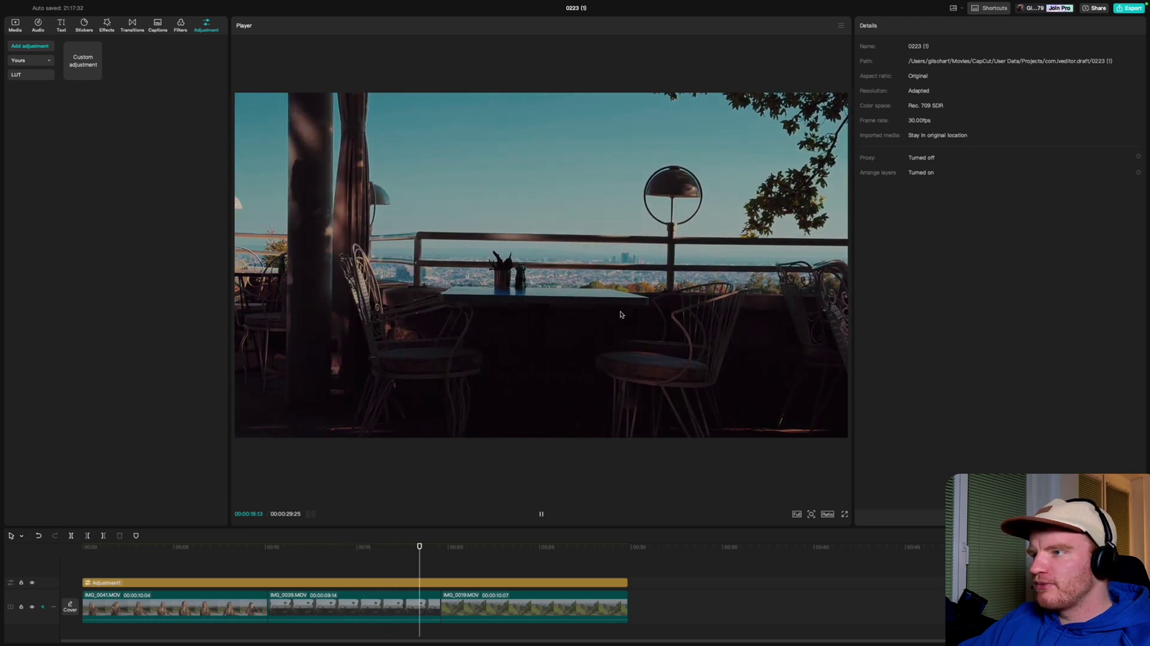
key(space)
key(space)
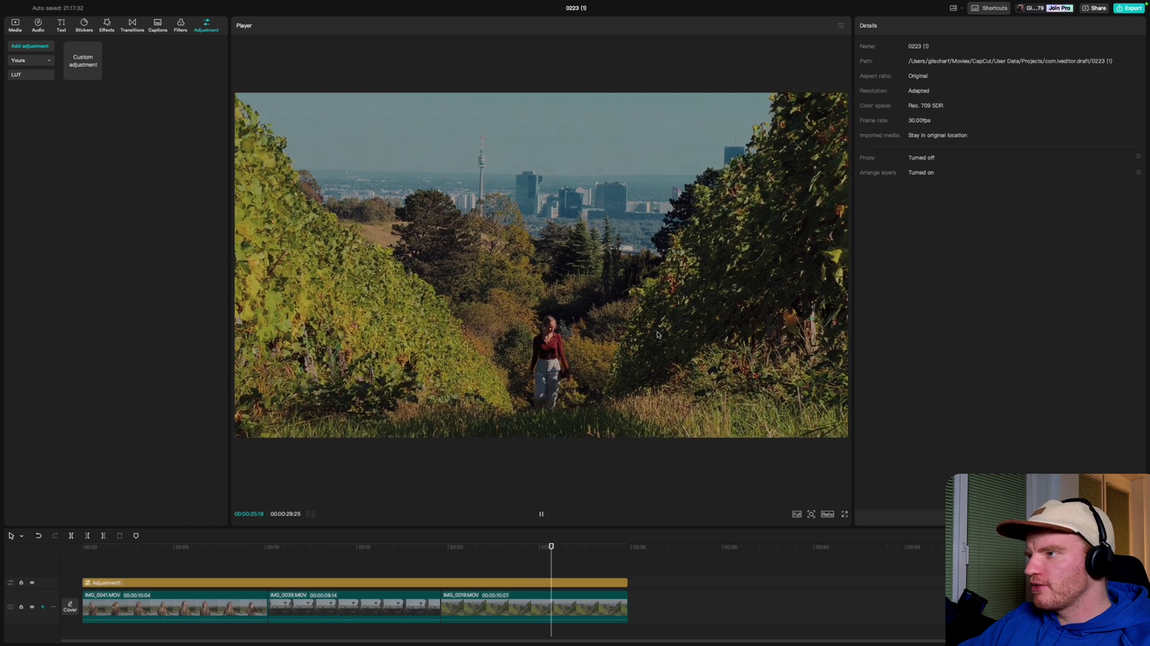
key(space)
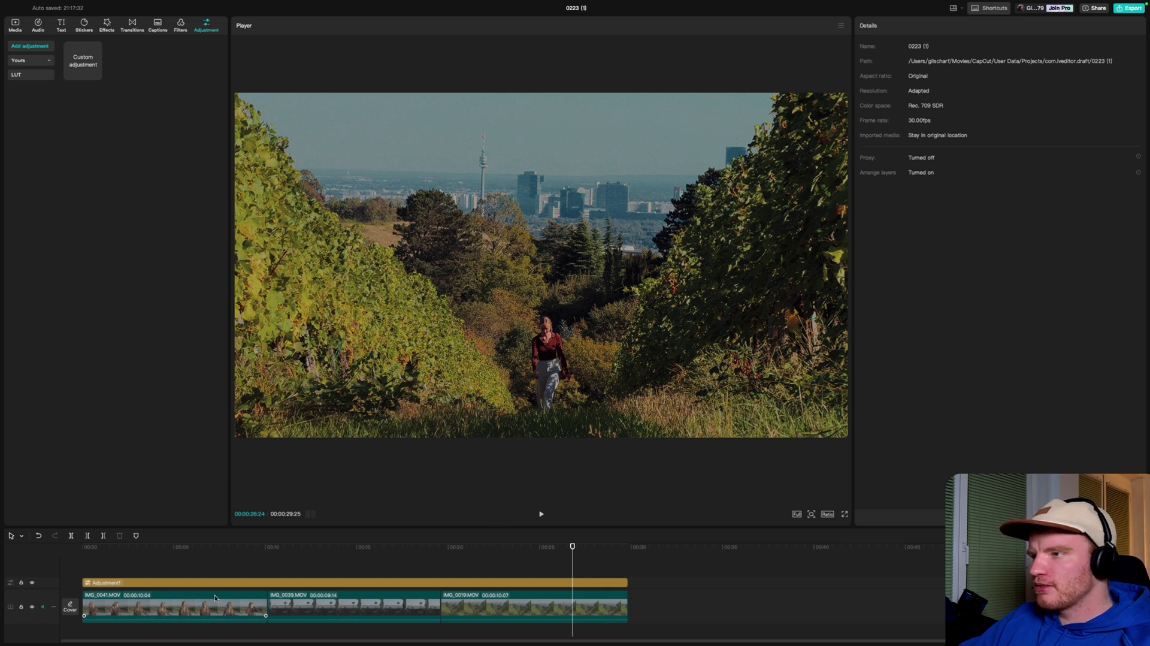
Show the colour scopes again, review IMG_0019's Adjust sliders, and unmute the main video track.
click(841, 25)
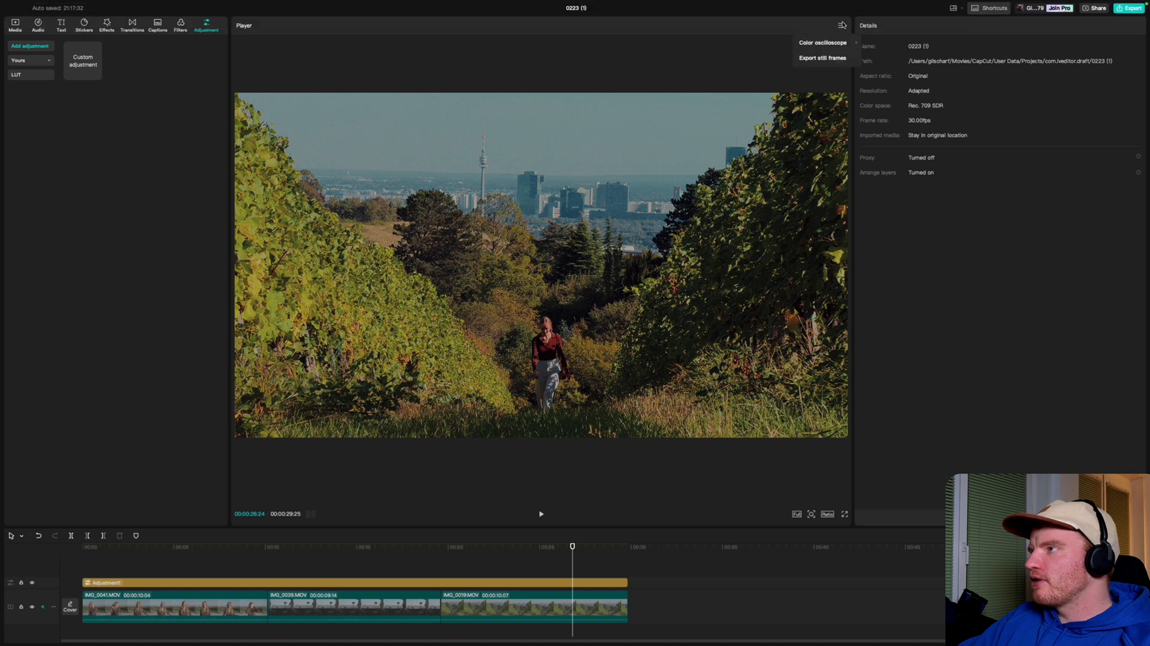
click(882, 45)
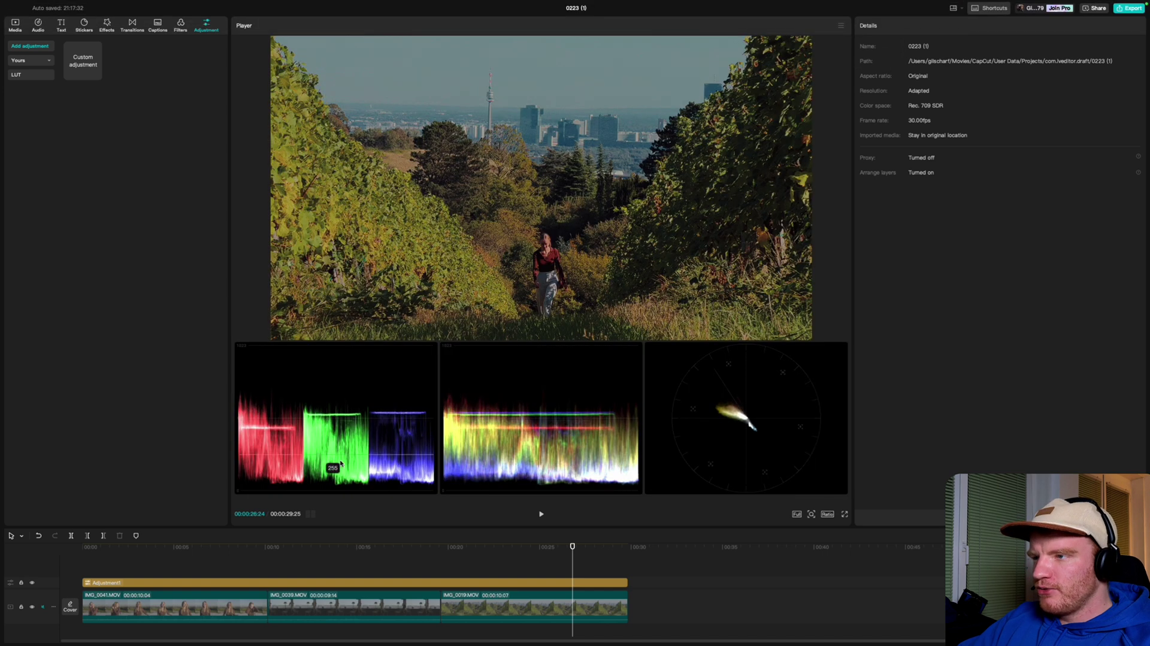
click(523, 597)
scroll(963, 310, down, 3)
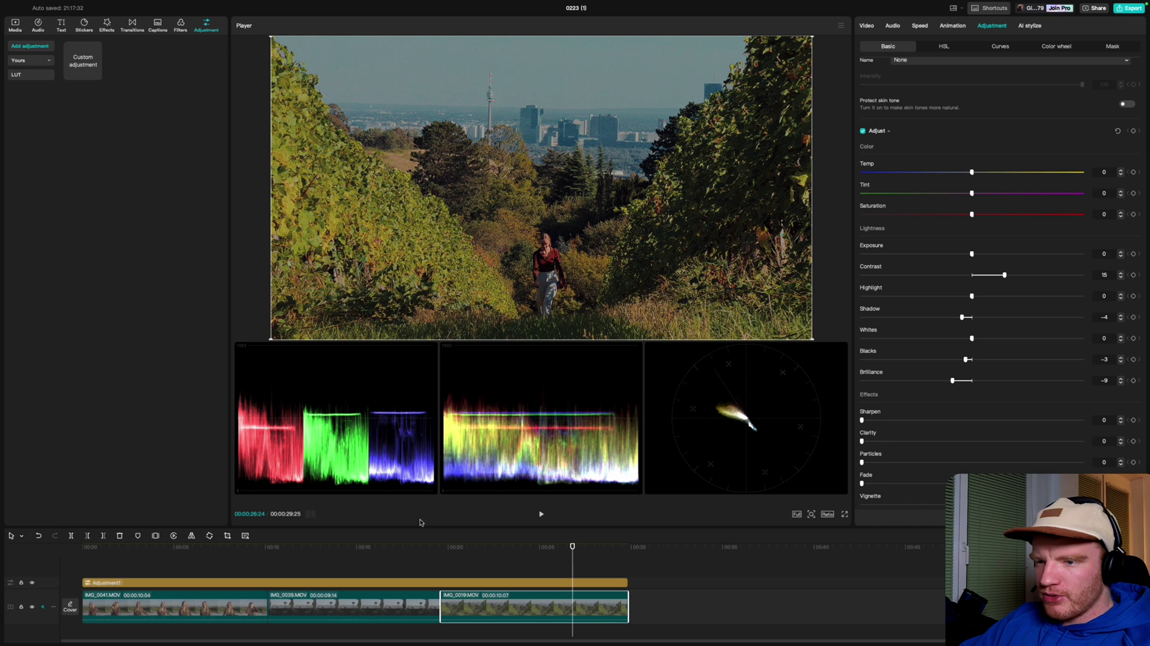
click(43, 606)
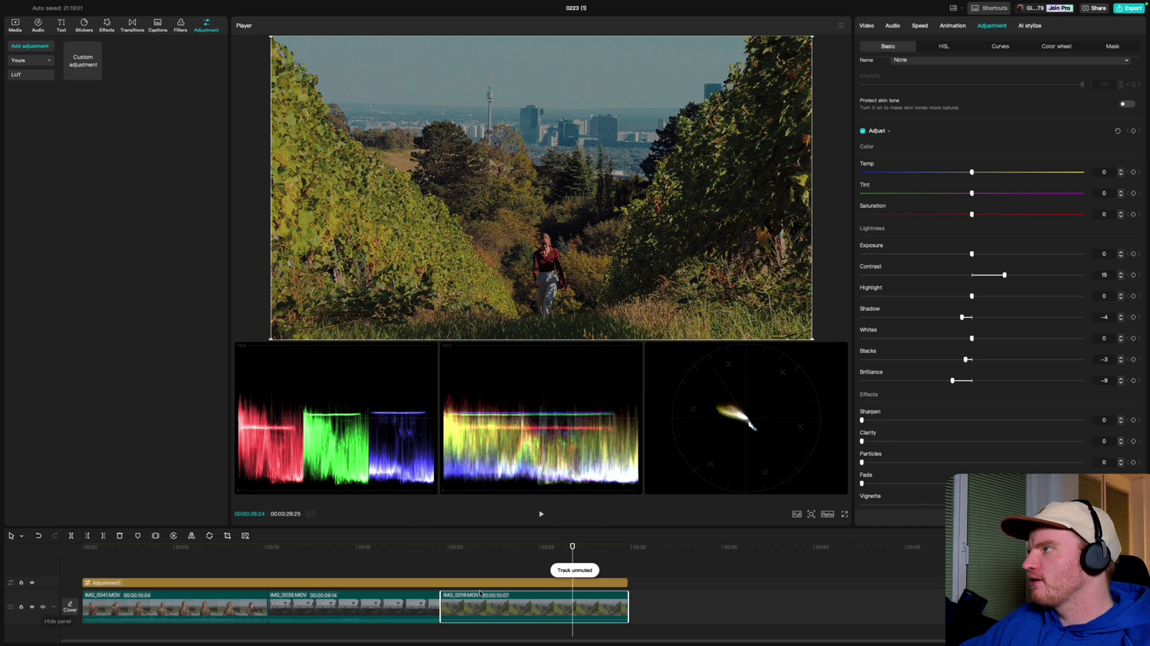
Start an export and name the file 'Subscribe'.
click(1128, 8)
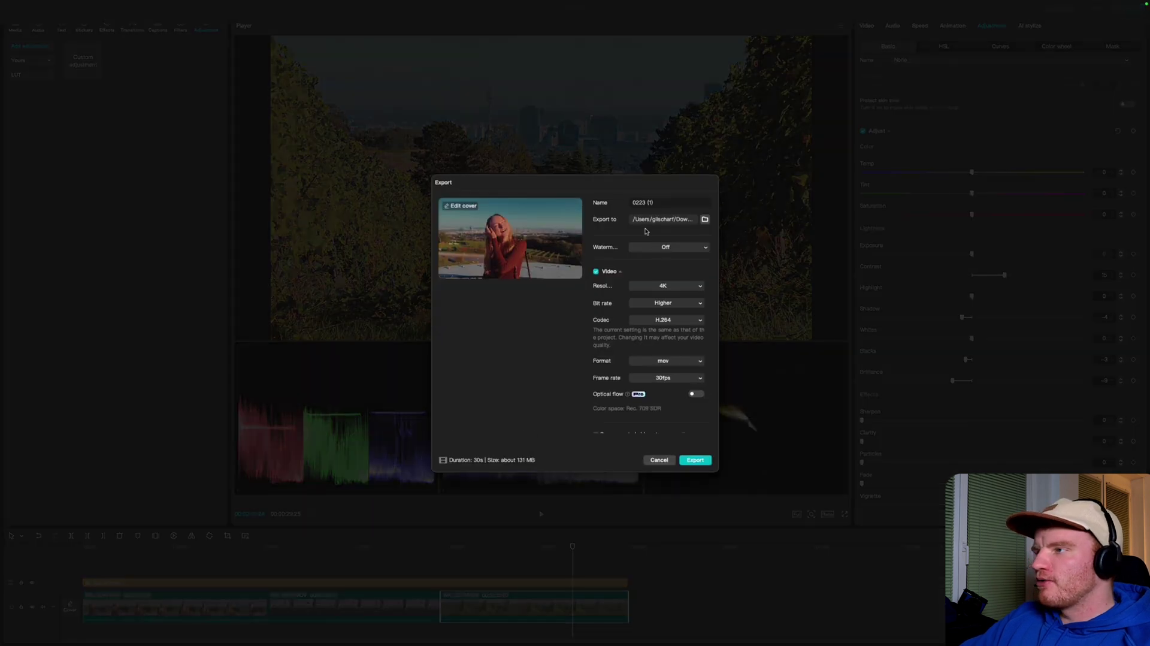
click(647, 206)
text(Subscribe)
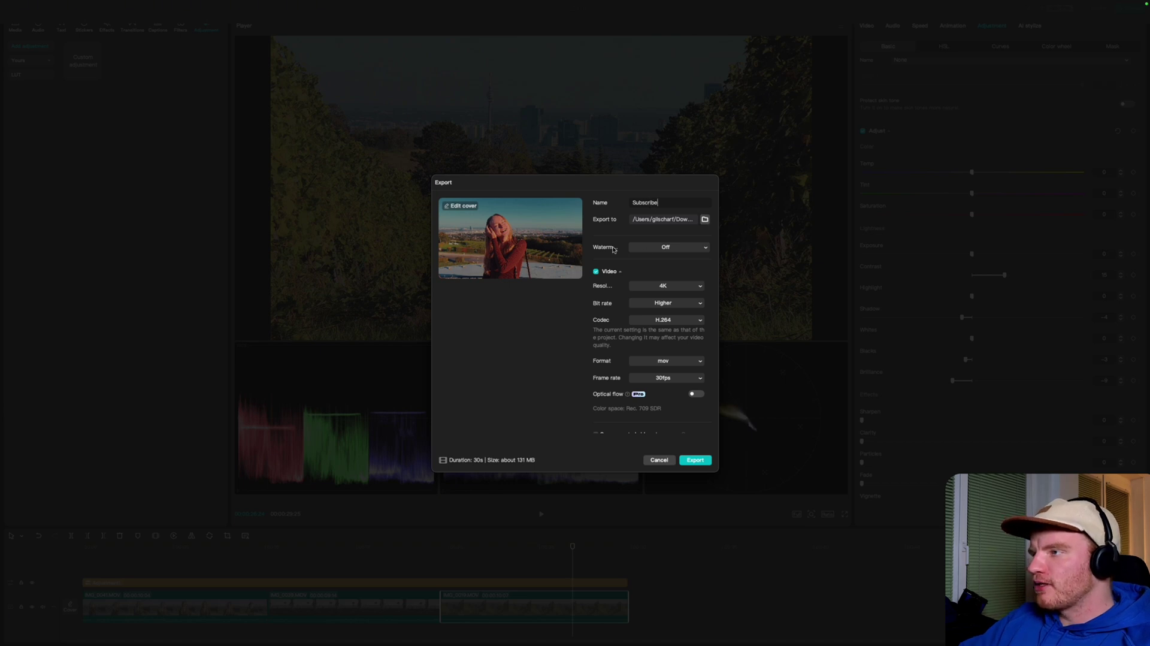
scroll(672, 269, down, 3)
scroll(659, 275, up, 3)
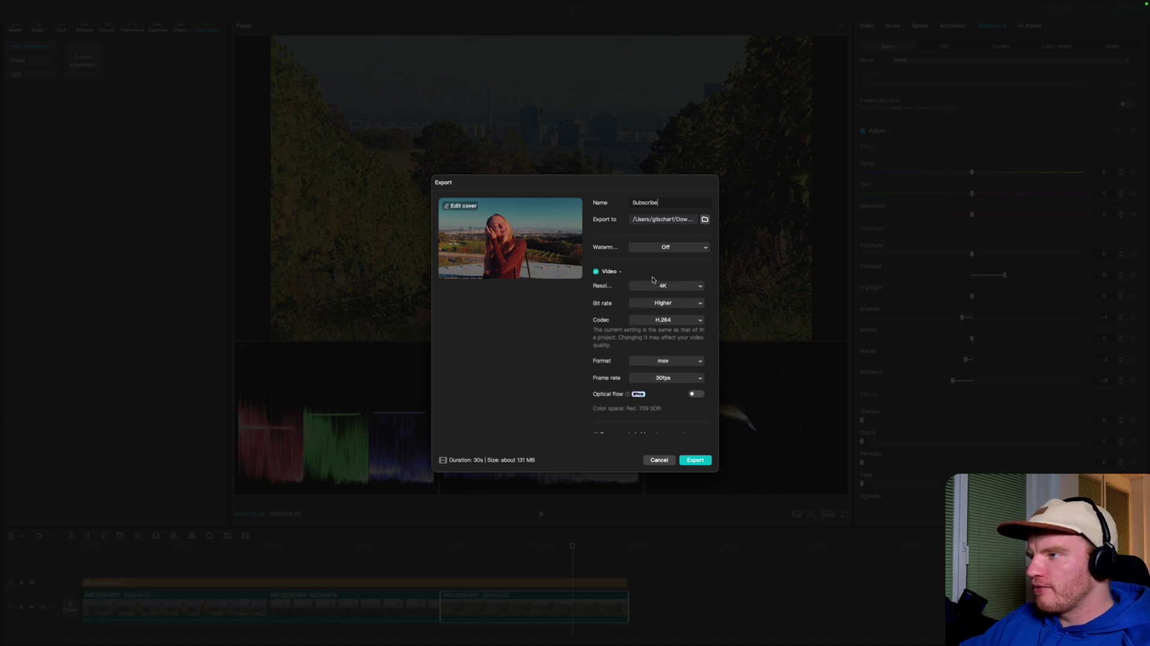
Keep 4K resolution and the Higher bit rate for the export.
click(678, 287)
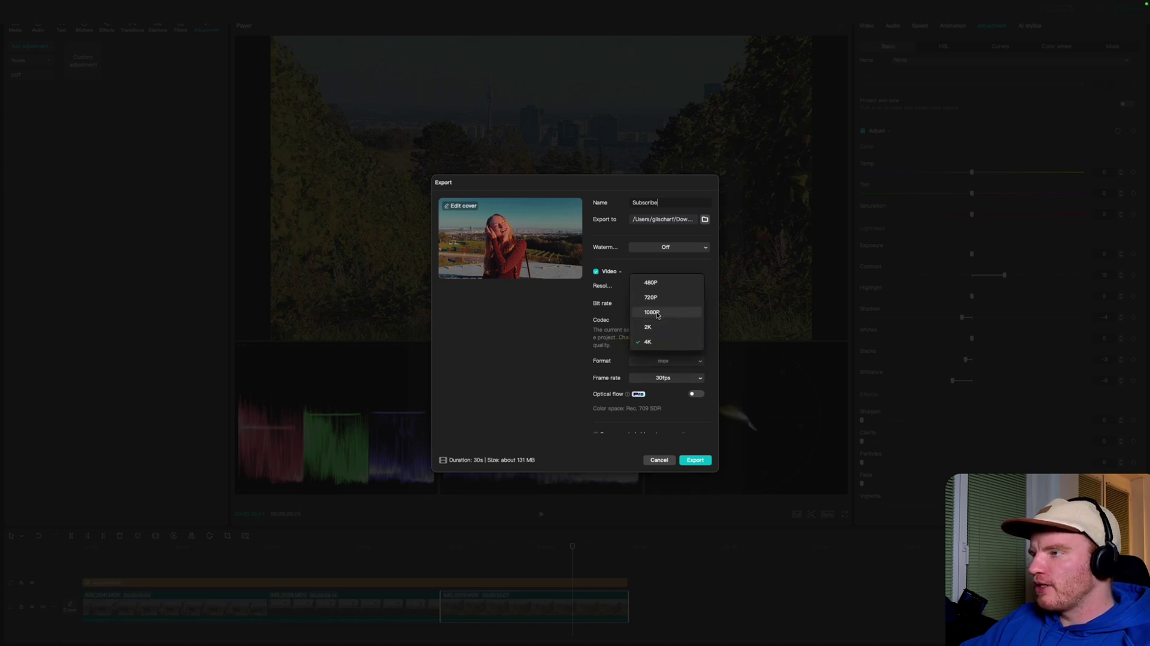
click(647, 342)
click(681, 303)
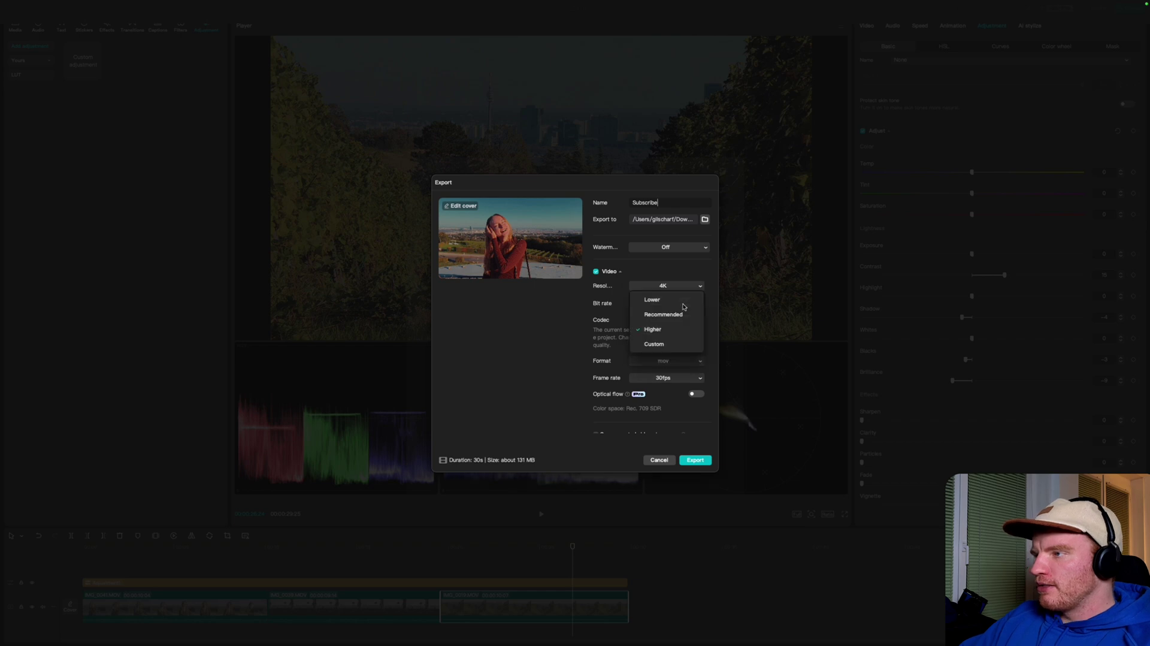
click(657, 330)
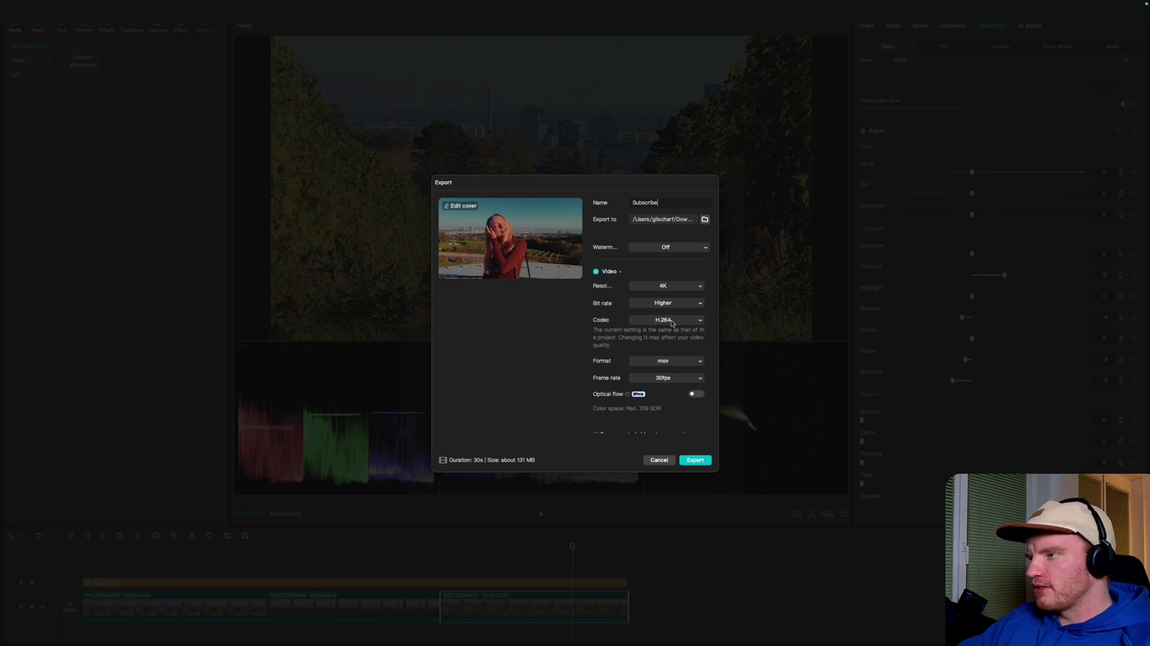
scroll(672, 364, down, 2)
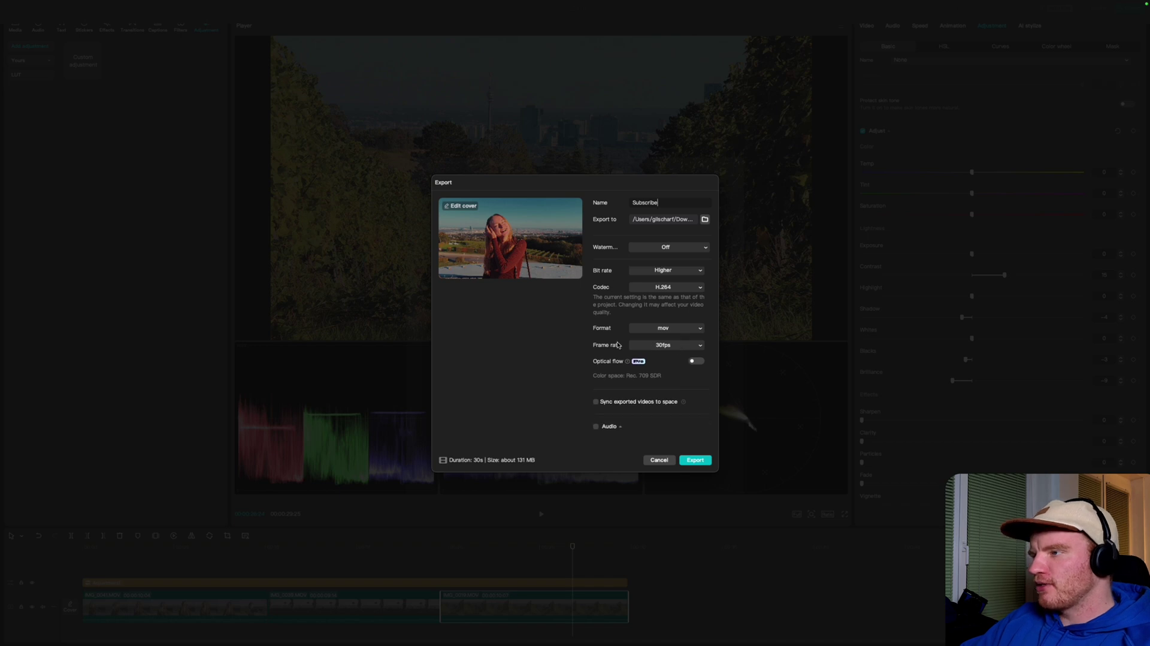
Set the export frame rate to 25fps.
click(699, 345)
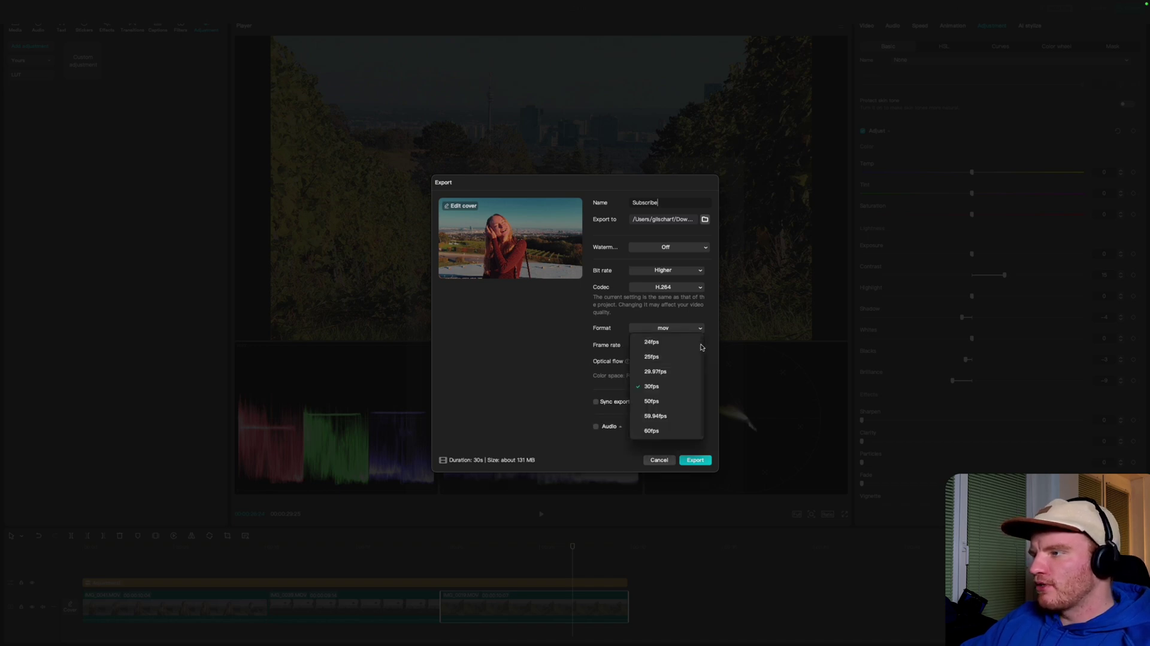
click(654, 357)
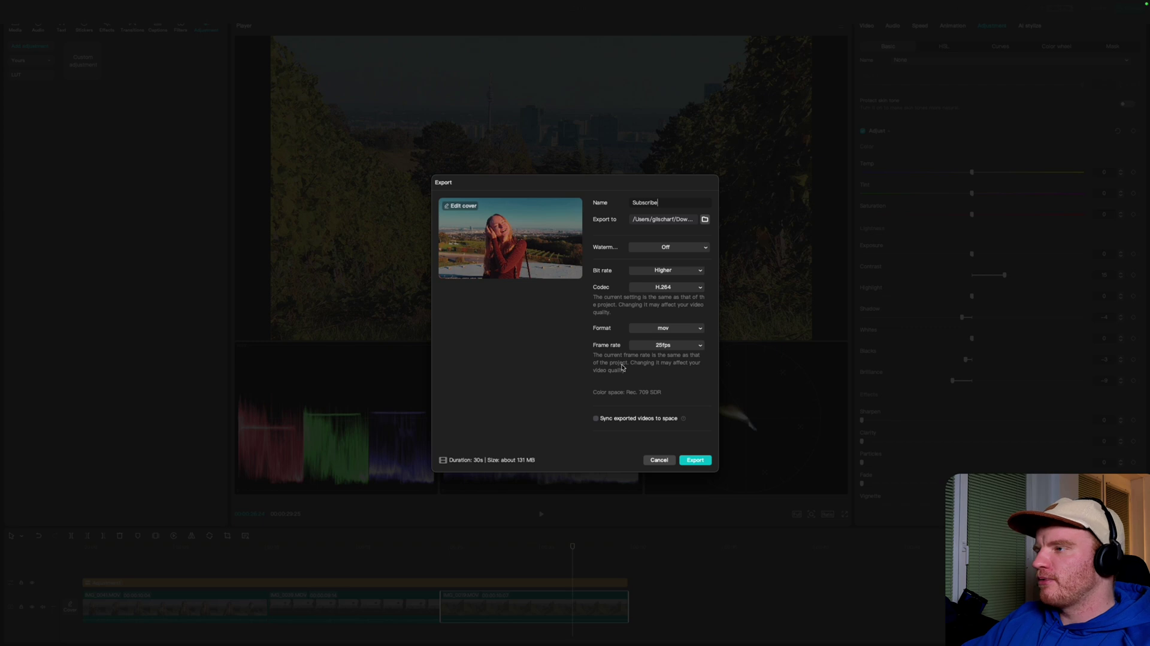
click(688, 348)
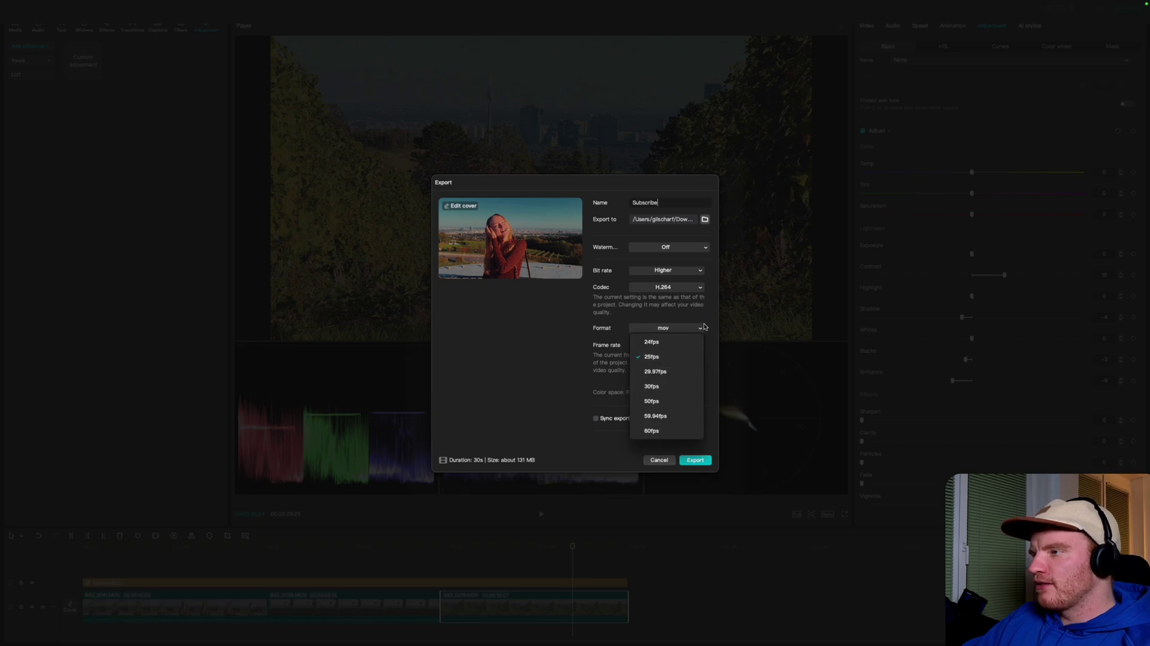
click(702, 327)
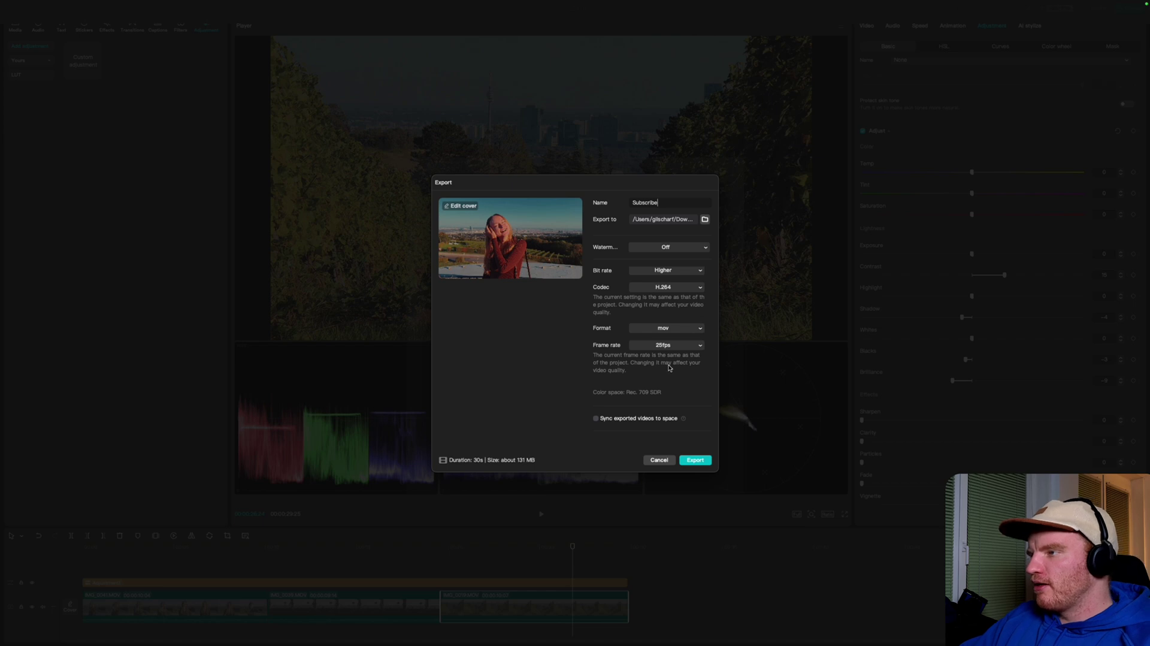
Confirm 25fps is kept (about 105 MB), then switch to the Etsy LUT listing in the browser.
scroll(670, 366, down, 2)
click(701, 327)
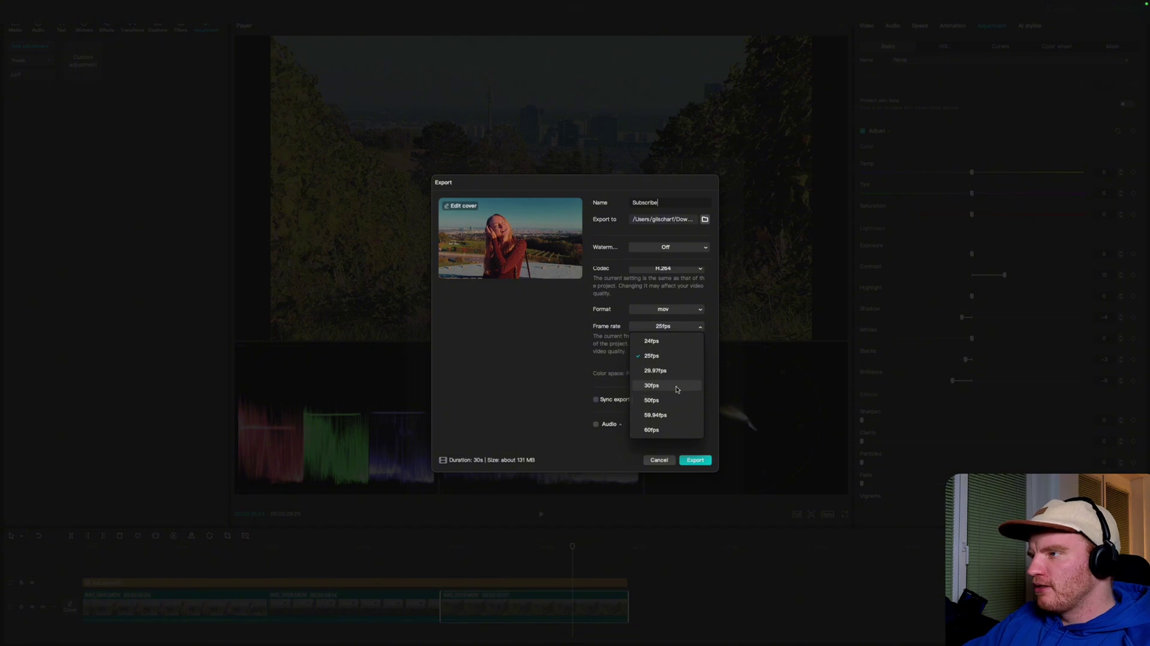
click(702, 327)
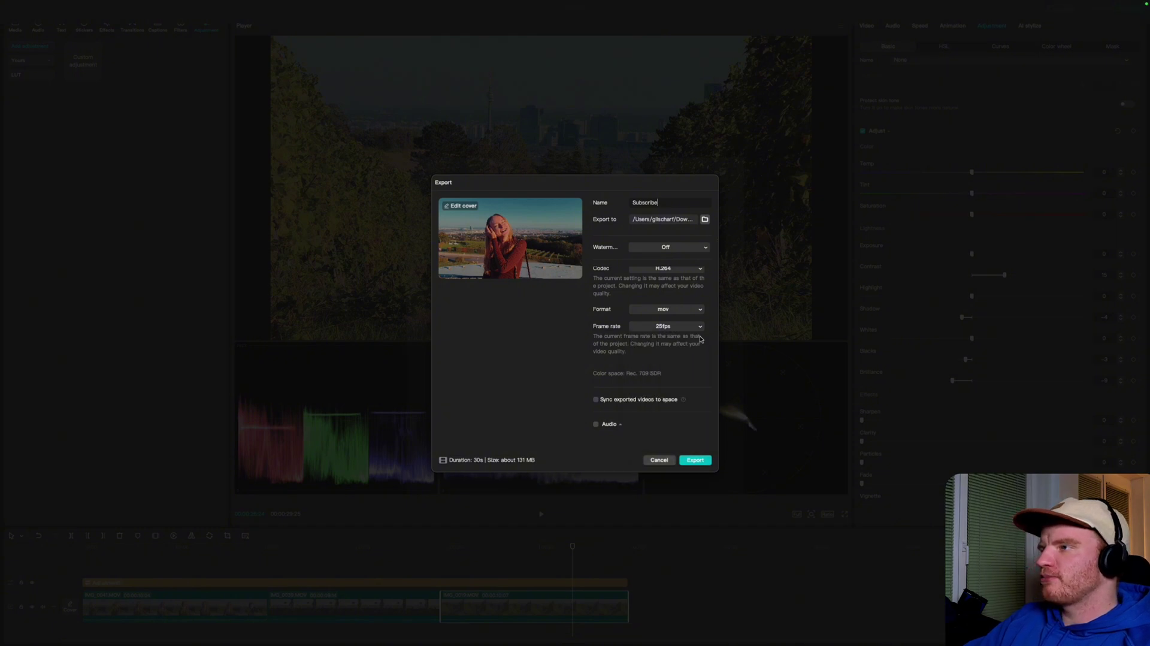
scroll(661, 366, up, 2)
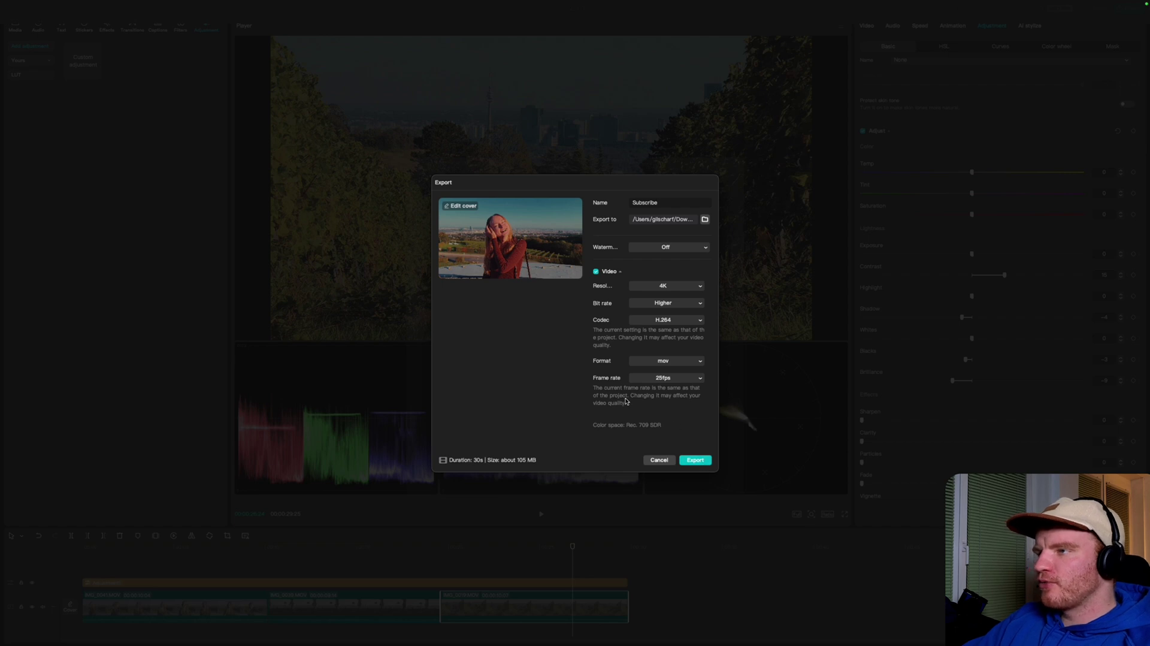
key(ctrl+Right)
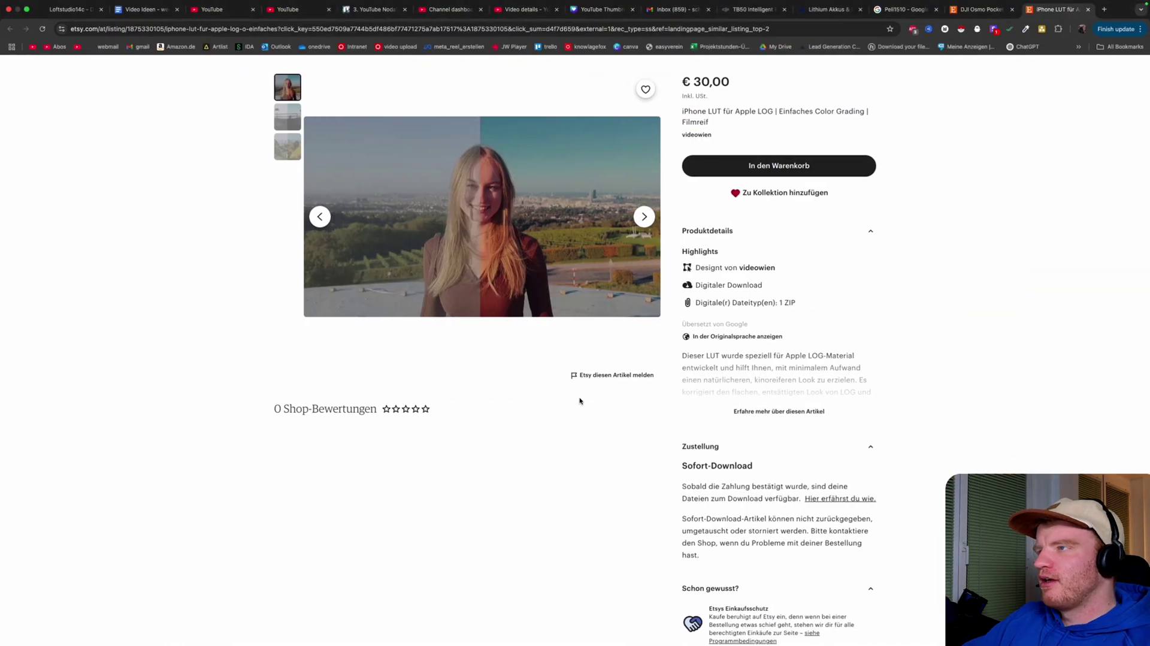